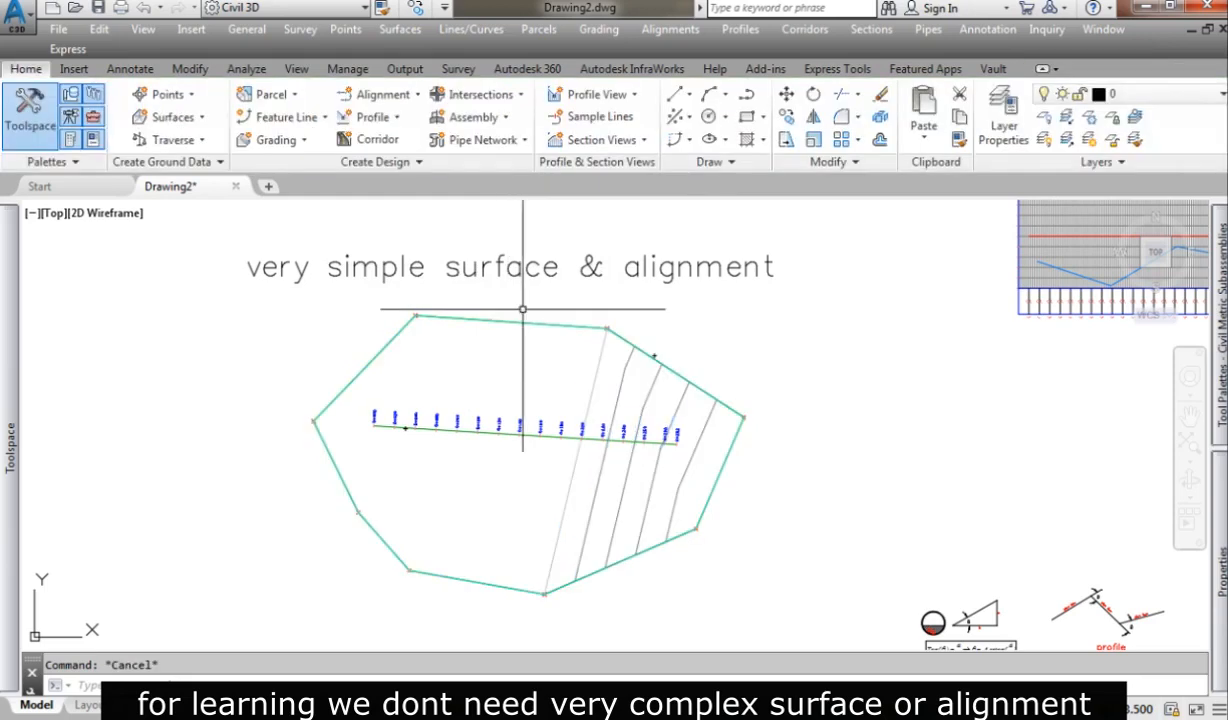
Examine the surface profile, the pipe line profile and the title of the profile view.
{"action": "middle_click_drag", "start_coordinate": [836, 386], "coordinate": [480, 471]}
{"action": "scroll", "coordinate": [480, 471], "scroll_direction": "down", "scroll_amount": 1}
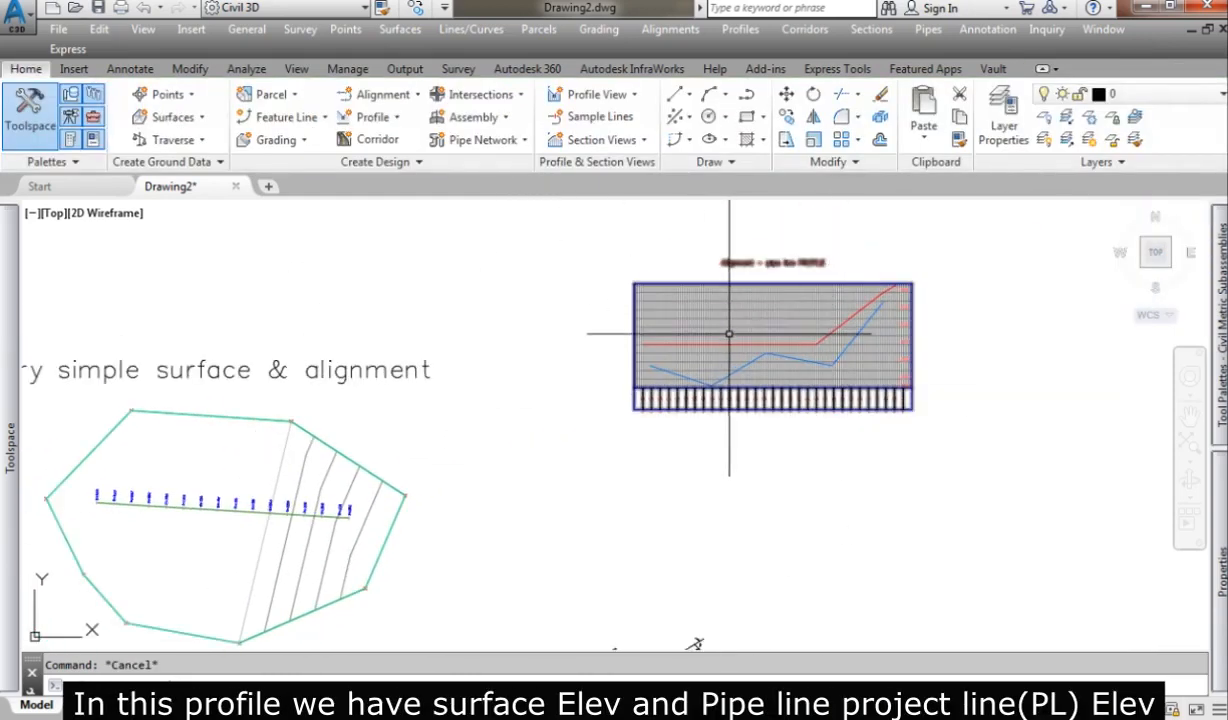
{"action": "scroll", "coordinate": [685, 340], "scroll_direction": "up", "scroll_amount": 4}
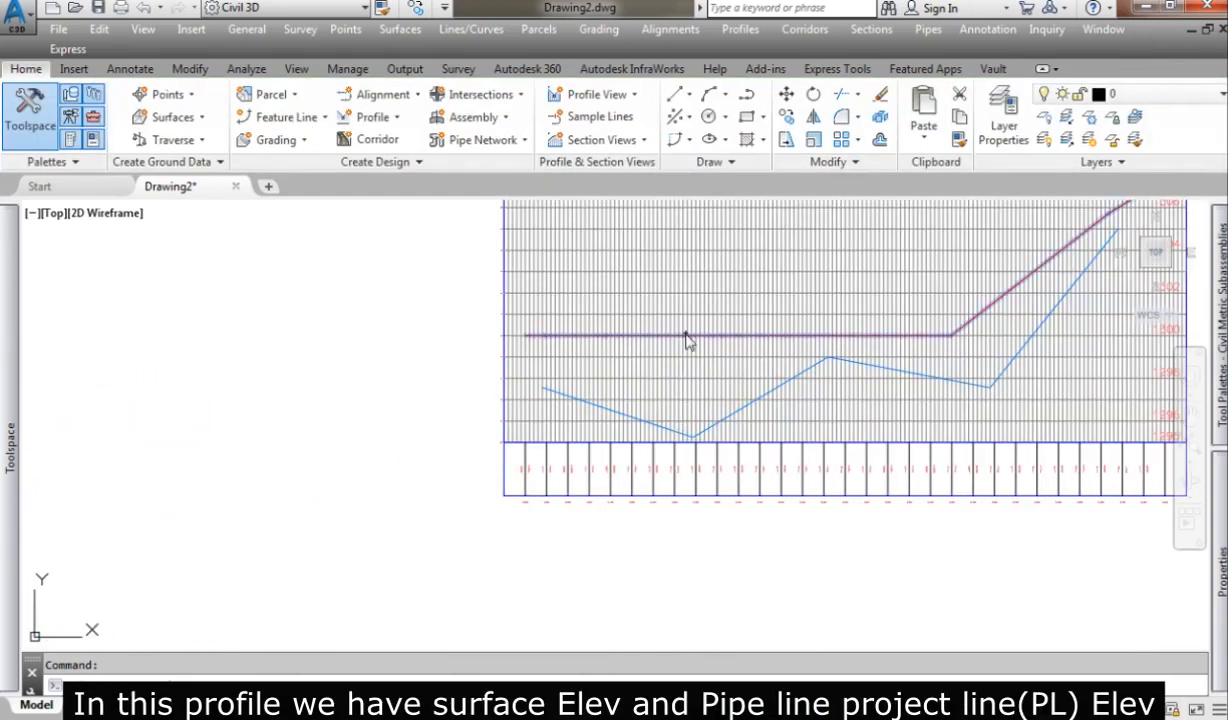
{"action": "left_click", "coordinate": [592, 365]}
{"action": "scroll", "coordinate": [460, 460], "scroll_direction": "down", "scroll_amount": 3}
{"action": "scroll", "coordinate": [410, 444], "scroll_direction": "down", "scroll_amount": 1}
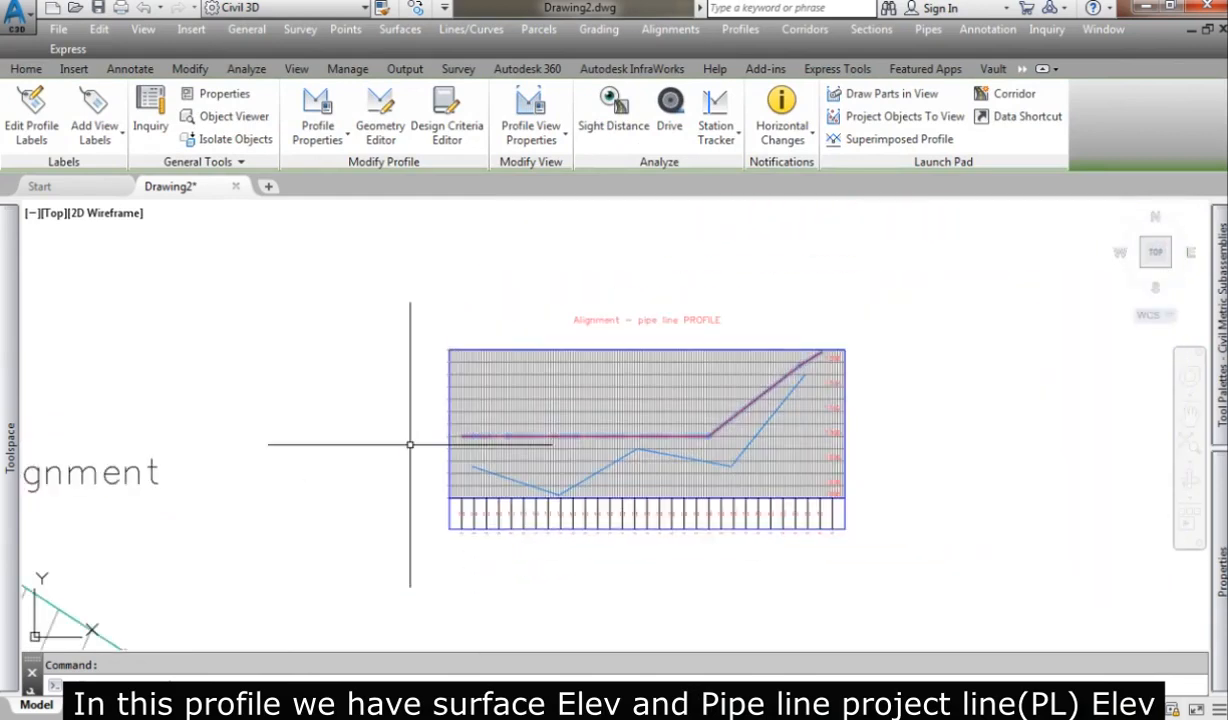
{"action": "key", "text": "Escape"}
{"action": "left_click", "coordinate": [503, 473]}
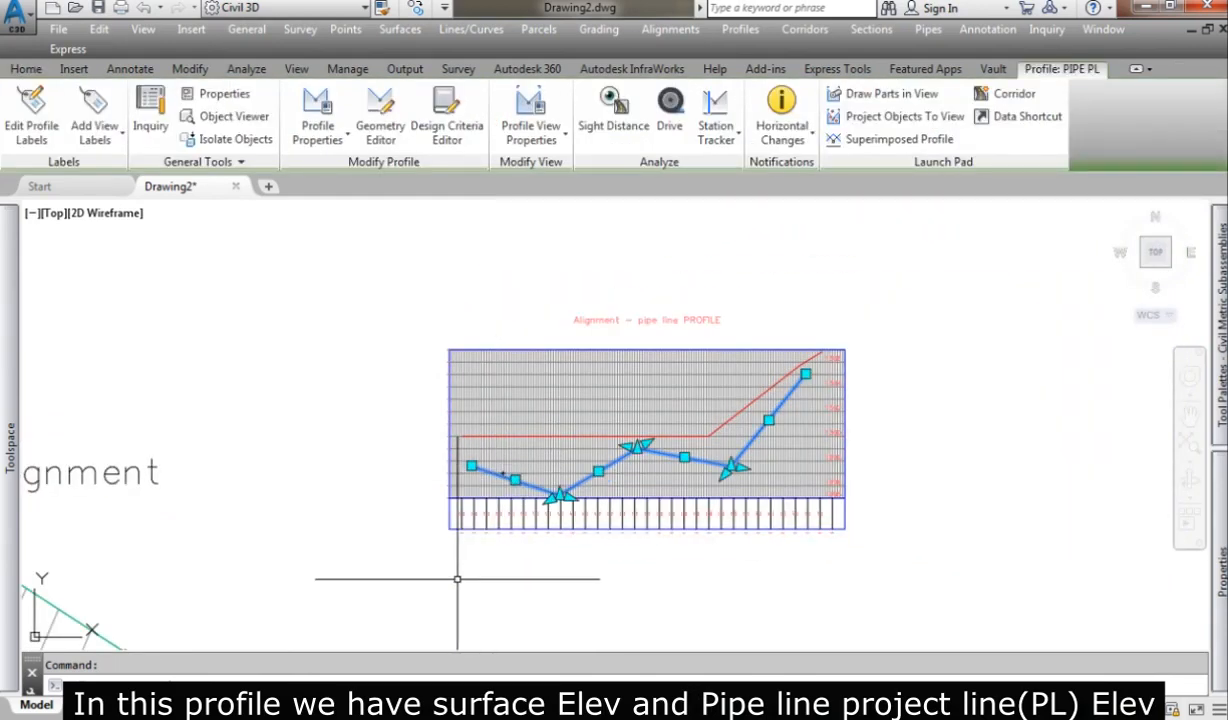
{"action": "key", "text": "Escape"}
{"action": "scroll", "coordinate": [657, 322], "scroll_direction": "up", "scroll_amount": 4}
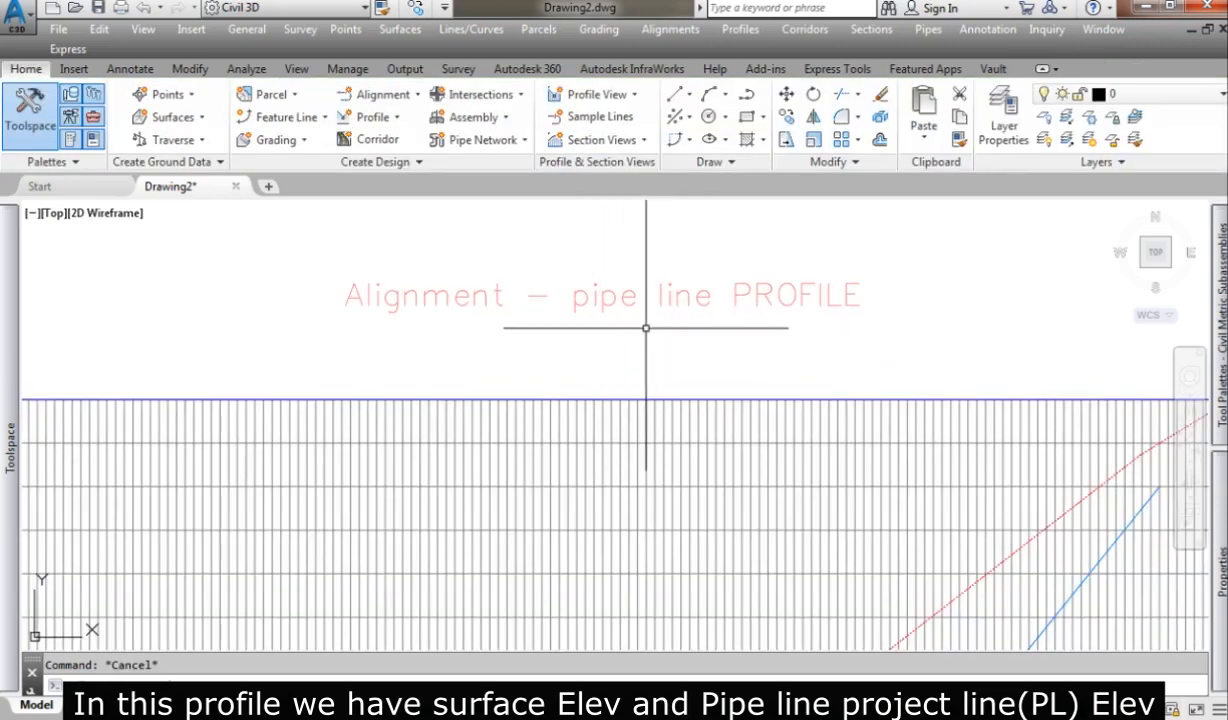
Examine the pipe cross-section, the right-triangle sketch and the arctangent formula for the angle θ.
{"action": "scroll", "coordinate": [646, 328], "scroll_direction": "down", "scroll_amount": 7}
{"action": "mouse_move", "coordinate": [551, 540]}
{"action": "middle_mouse_down"}
{"action": "mouse_move", "coordinate": [644, 359]}
{"action": "mouse_move", "coordinate": [784, 247]}
{"action": "middle_mouse_up"}
{"action": "scroll", "coordinate": [784, 247], "scroll_direction": "down", "scroll_amount": 3}
{"action": "scroll", "coordinate": [694, 470], "scroll_direction": "up", "scroll_amount": 5}
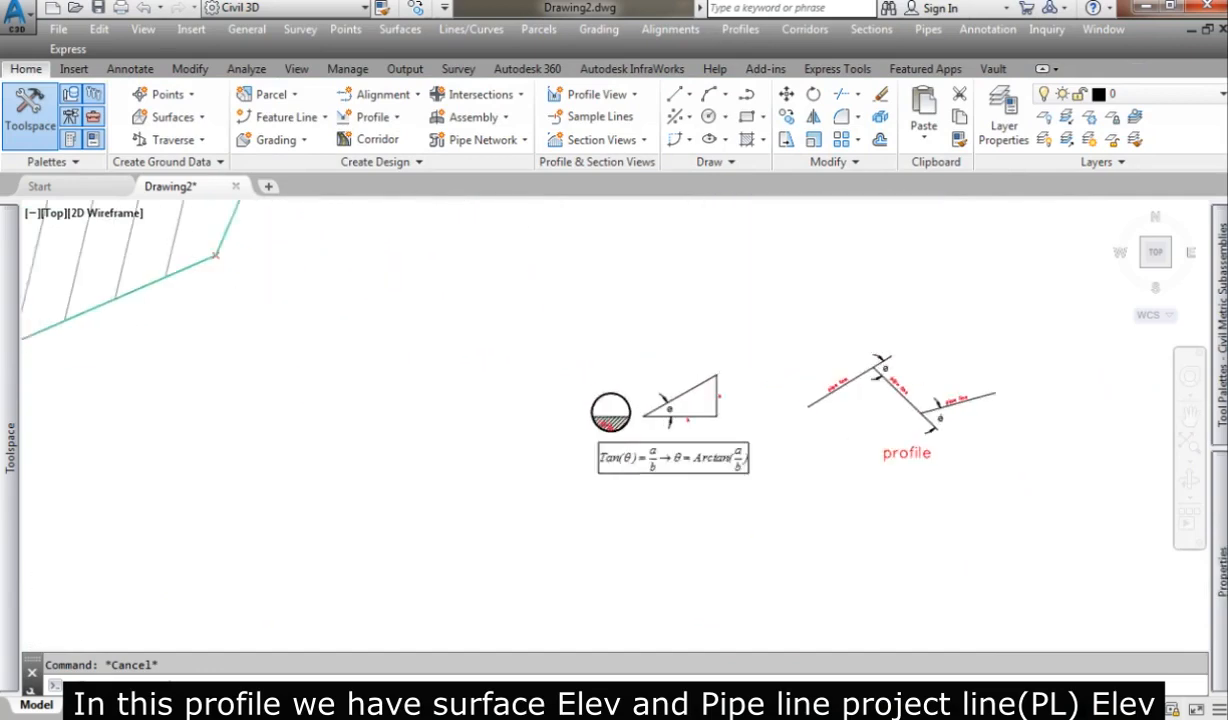
{"action": "scroll", "coordinate": [652, 378], "scroll_direction": "up", "scroll_amount": 5}
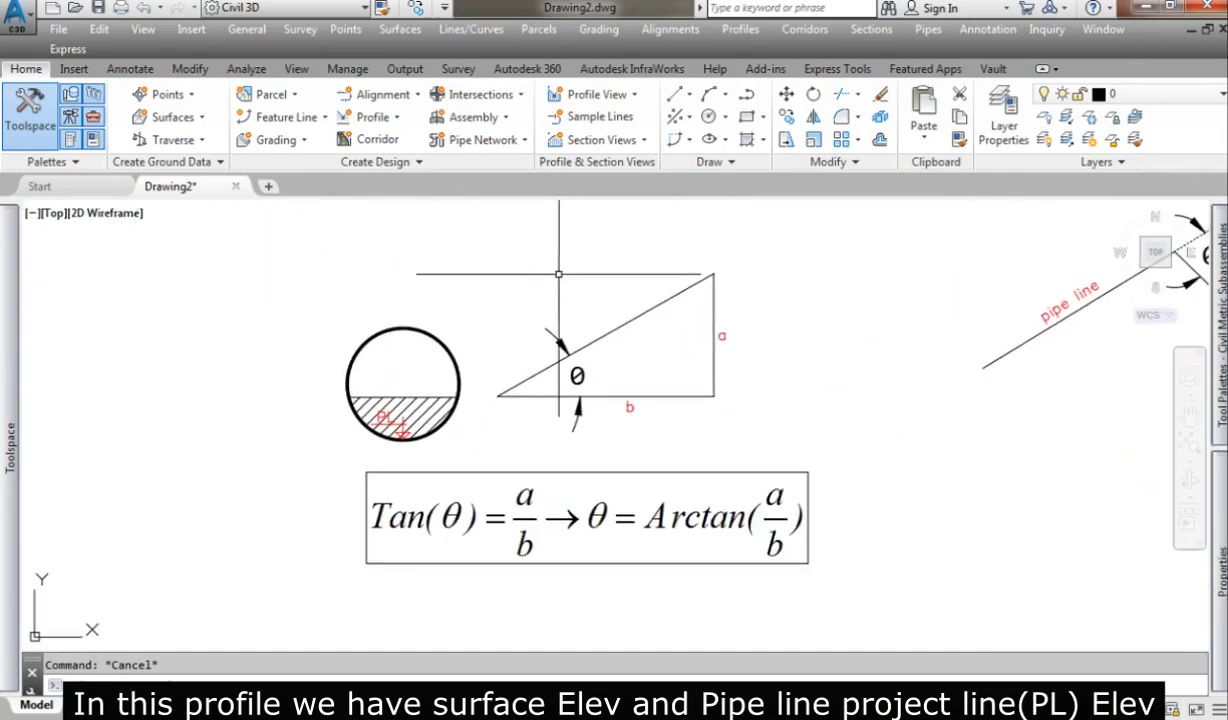
{"action": "scroll", "coordinate": [525, 274], "scroll_direction": "up", "scroll_amount": 4}
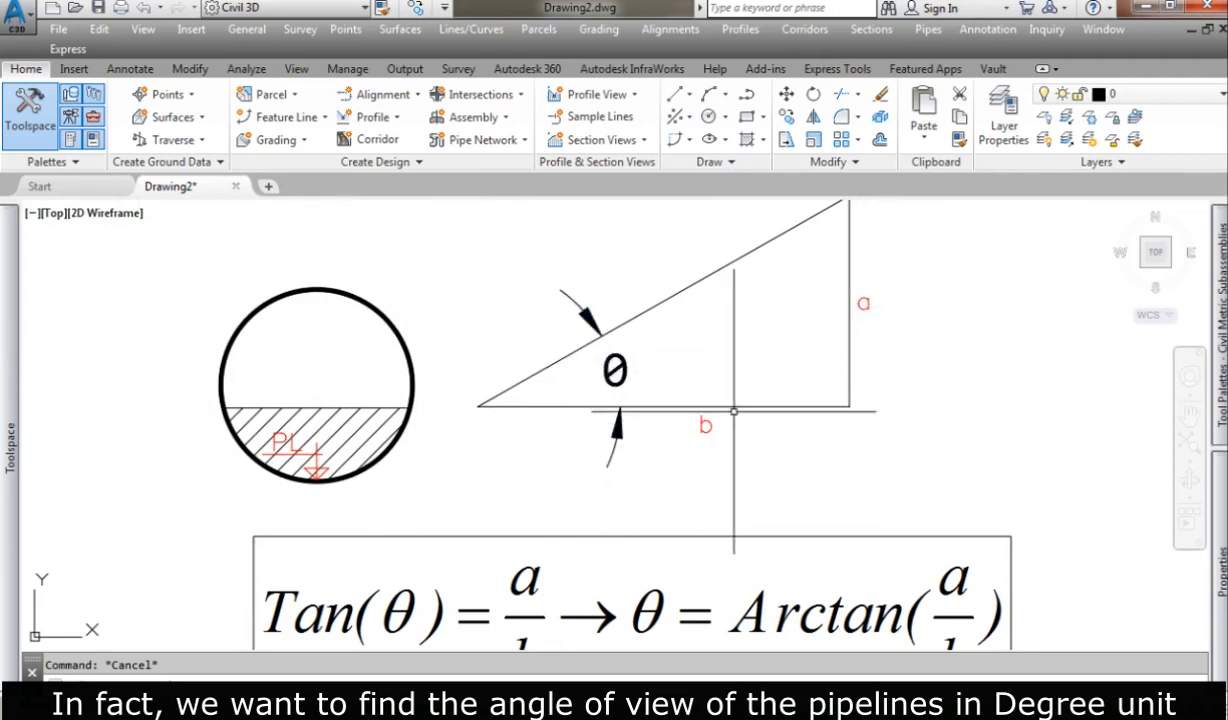
{"action": "middle_click_drag", "start_coordinate": [702, 438], "coordinate": [720, 380]}
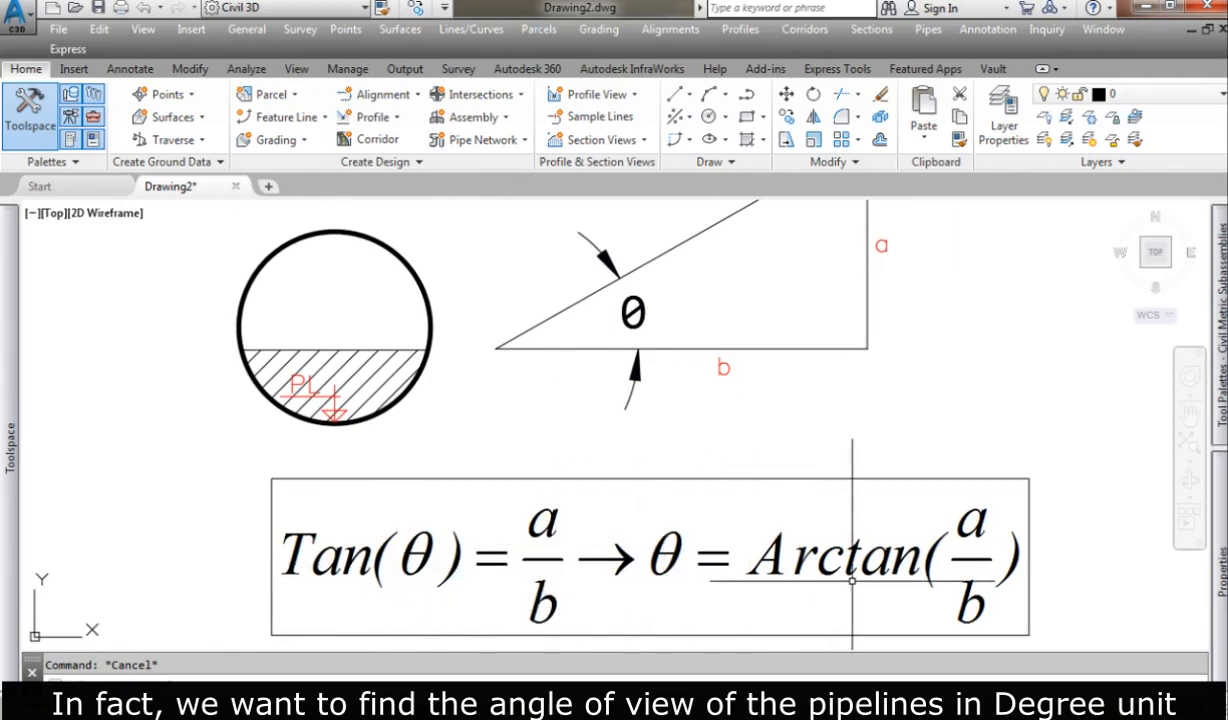
{"action": "scroll", "coordinate": [956, 545], "scroll_direction": "down", "scroll_amount": 1}
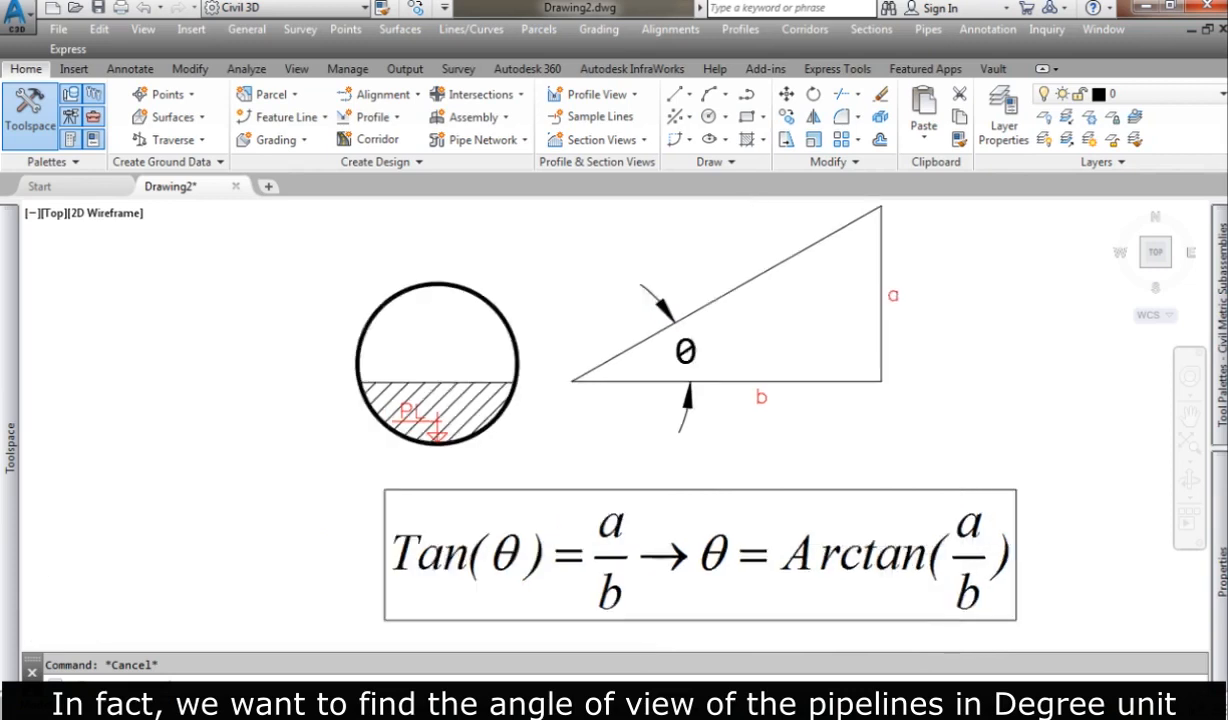
Examine the profile sketch marking the angles θ between consecutive pipe lines, and return to the pipe line profile view.
{"action": "scroll", "coordinate": [956, 545], "scroll_direction": "down", "scroll_amount": 3}
{"action": "middle_click_drag", "start_coordinate": [956, 545], "coordinate": [470, 553]}
{"action": "mouse_move", "coordinate": [789, 473]}
{"action": "middle_mouse_down"}
{"action": "mouse_move", "coordinate": [663, 452]}
{"action": "mouse_move", "coordinate": [500, 448]}
{"action": "middle_mouse_up"}
{"action": "scroll", "coordinate": [447, 386], "scroll_direction": "up", "scroll_amount": 3}
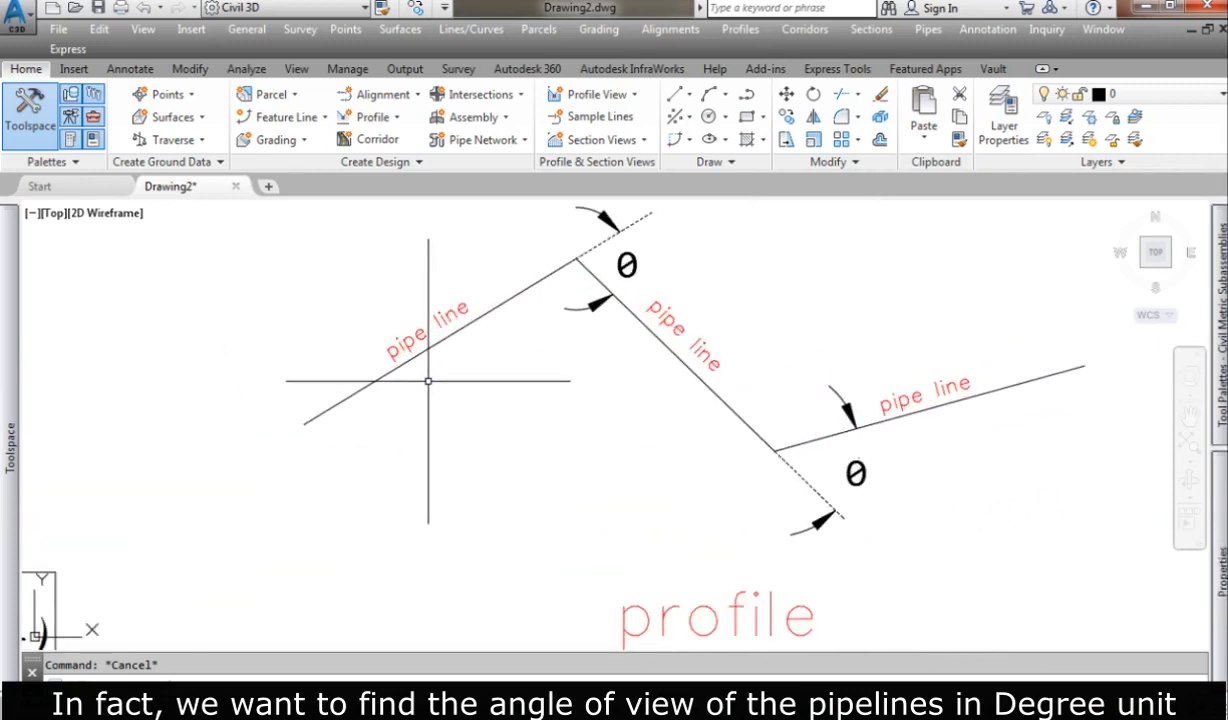
{"action": "mouse_move", "coordinate": [527, 404]}
{"action": "middle_mouse_down"}
{"action": "mouse_move", "coordinate": [493, 381]}
{"action": "mouse_move", "coordinate": [422, 408]}
{"action": "middle_mouse_up"}
{"action": "scroll", "coordinate": [445, 420], "scroll_direction": "down", "scroll_amount": 1}
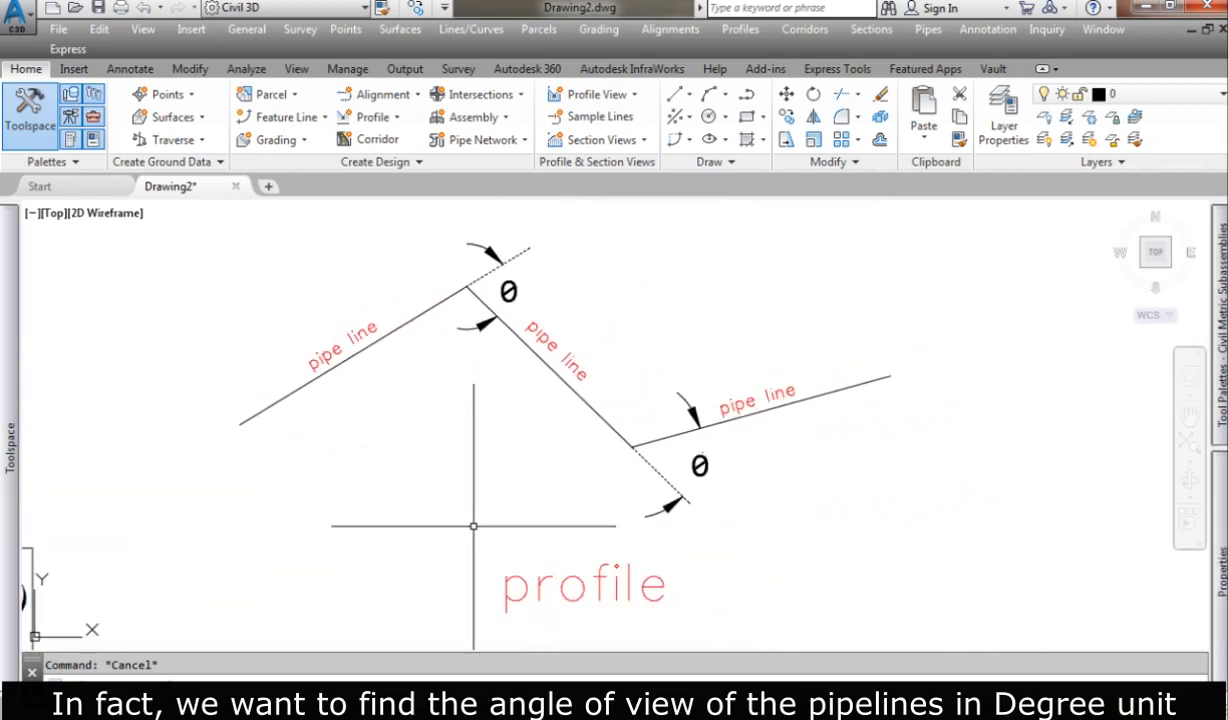
{"action": "left_click", "coordinate": [512, 578]}
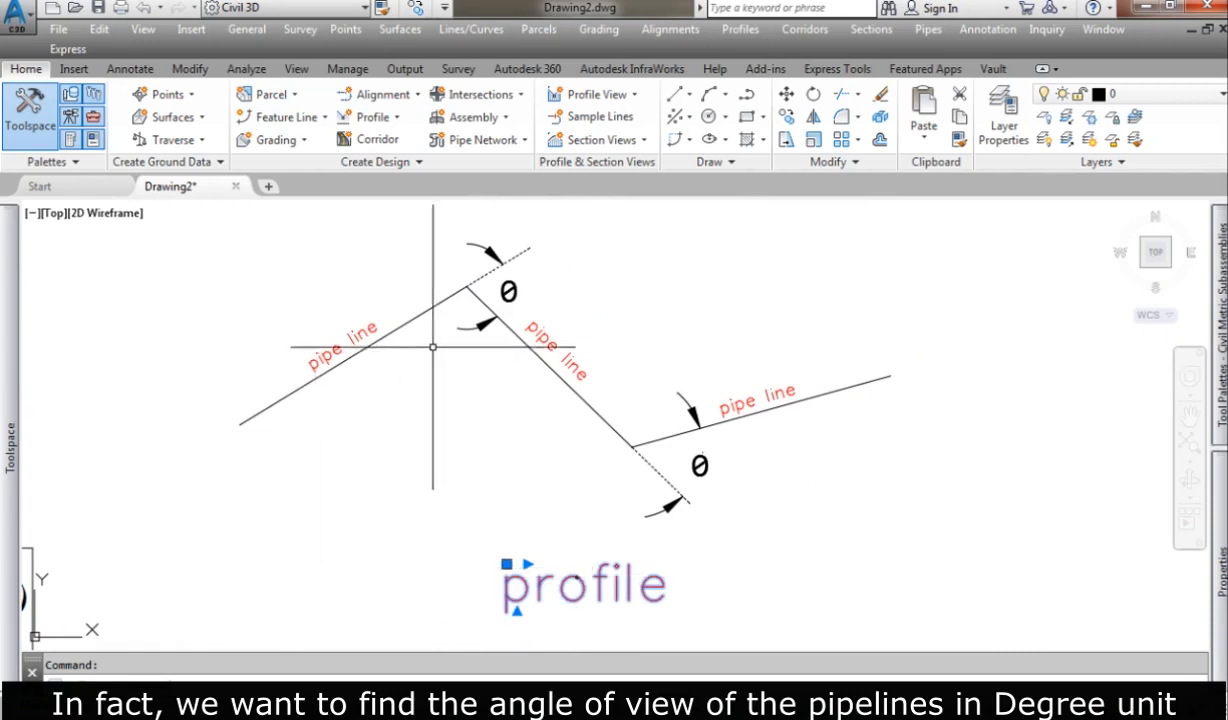
{"action": "key", "text": "Escape"}
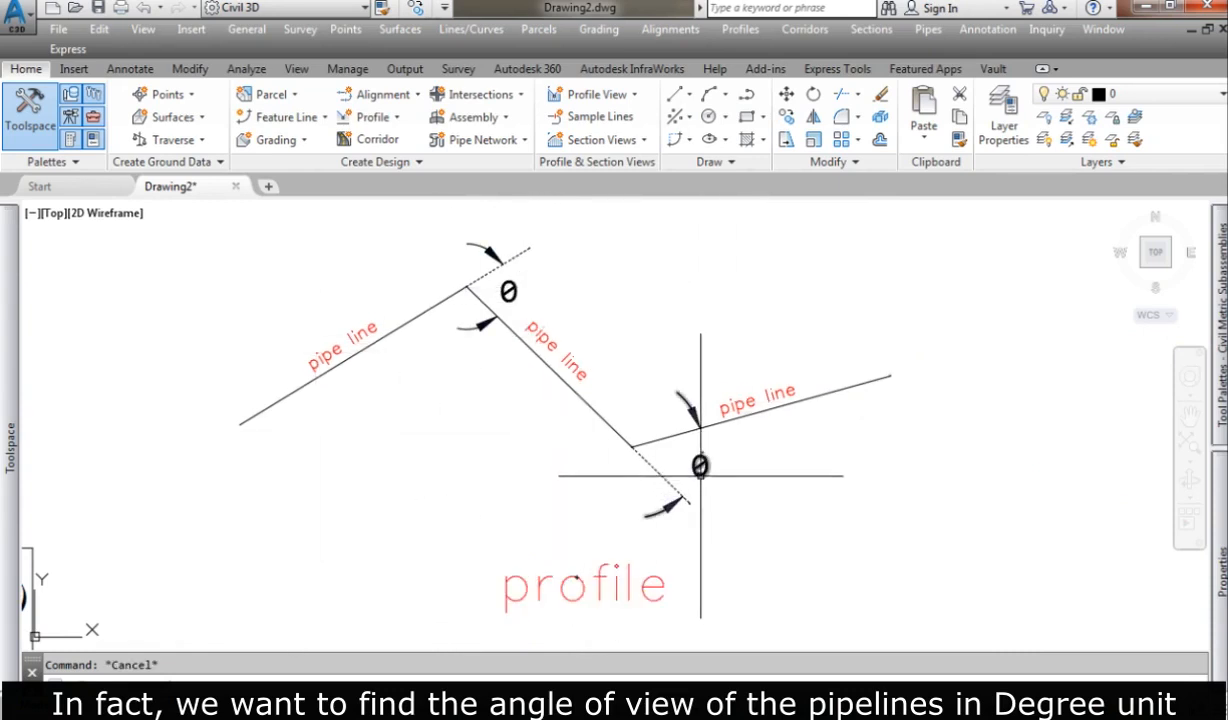
{"action": "scroll", "coordinate": [700, 477], "scroll_direction": "down", "scroll_amount": 10}
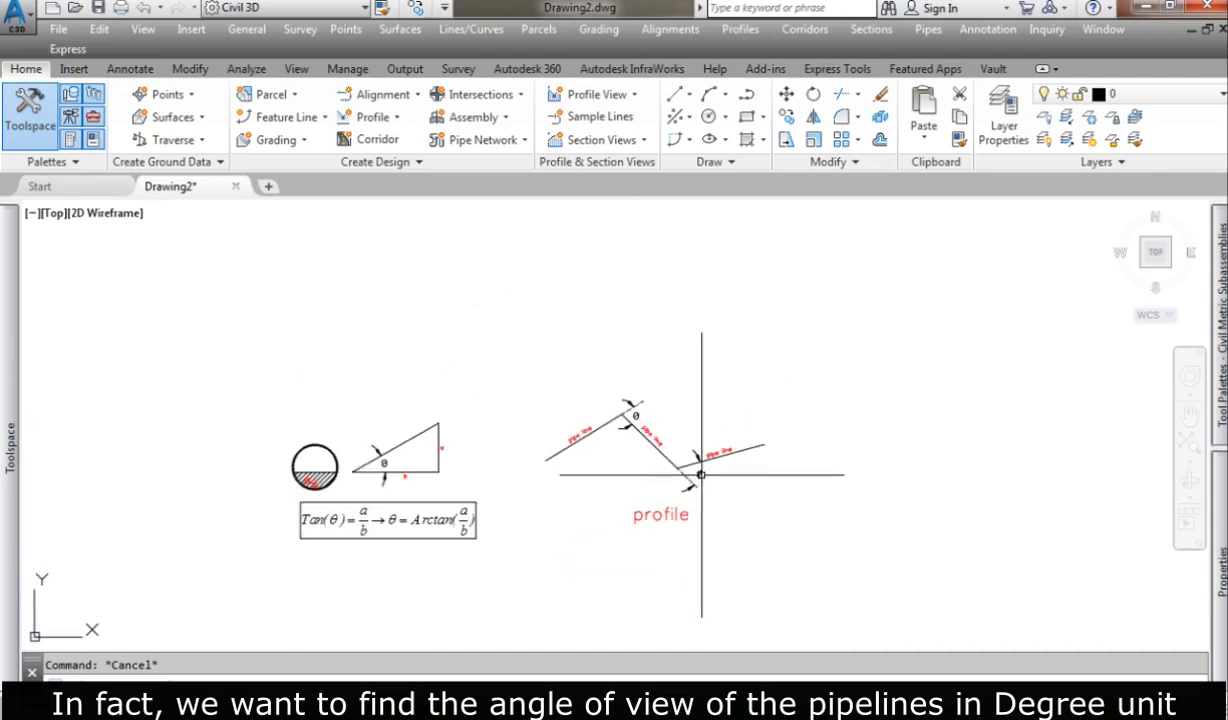
{"action": "scroll", "coordinate": [690, 515], "scroll_direction": "down", "scroll_amount": 1}
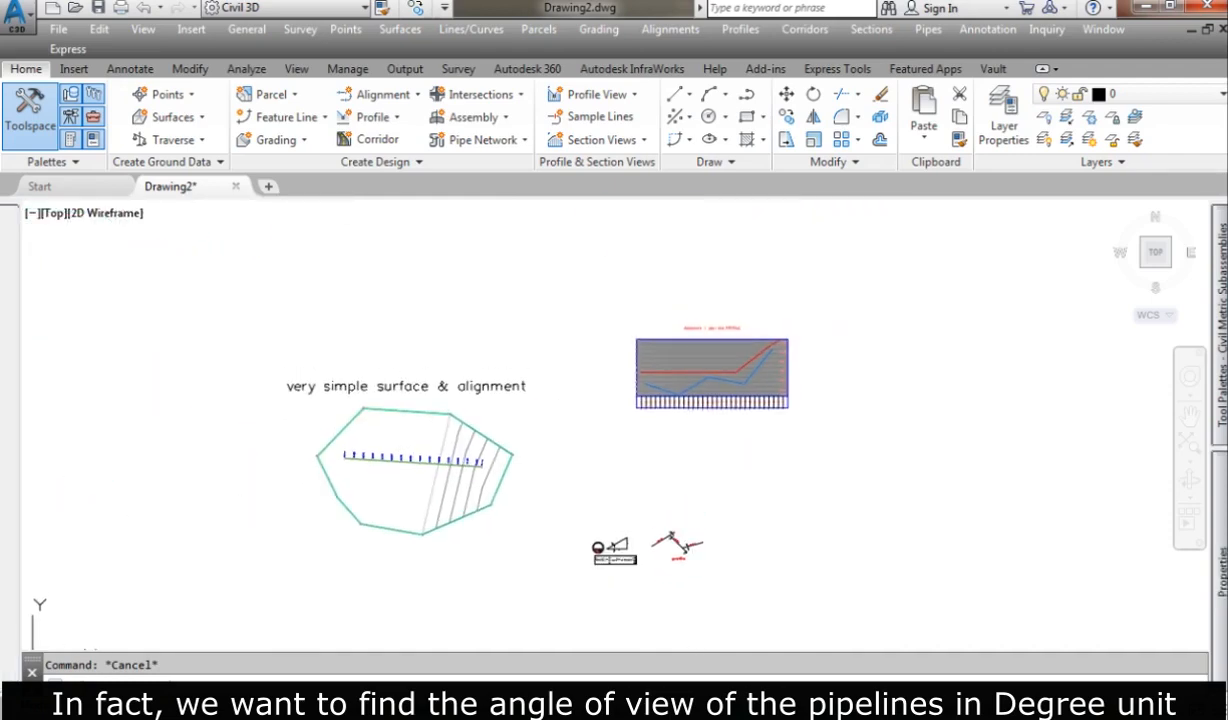
{"action": "scroll", "coordinate": [674, 373], "scroll_direction": "up", "scroll_amount": 5}
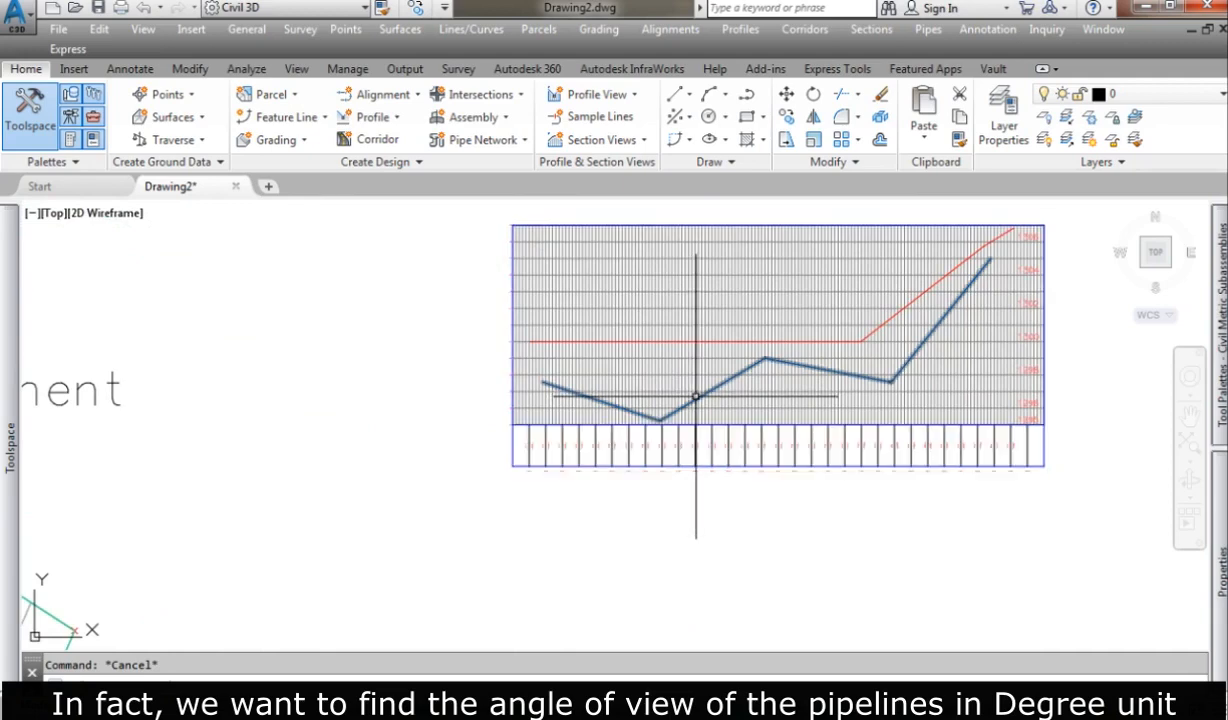
{"action": "middle_click_drag", "start_coordinate": [391, 430], "coordinate": [460, 410]}
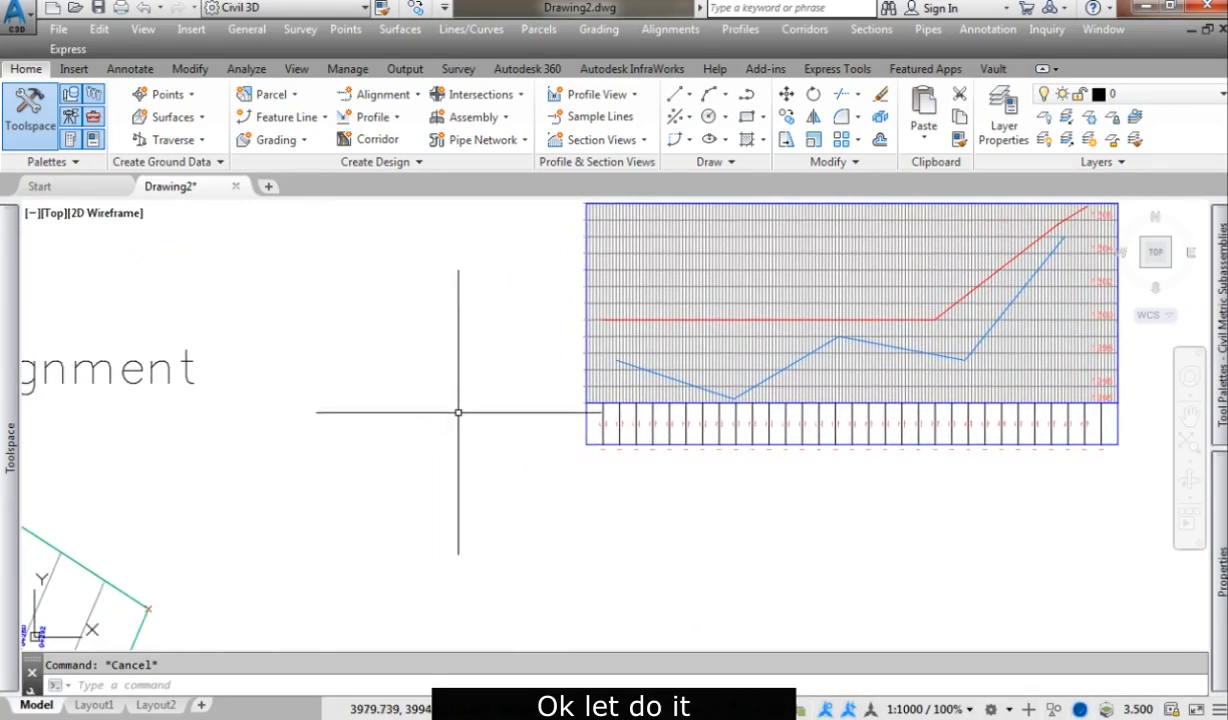
Show the drawing settings in the Toolspace and collapse the Profile and Profile View branches.
{"action": "mouse_move", "coordinate": [10, 447]}
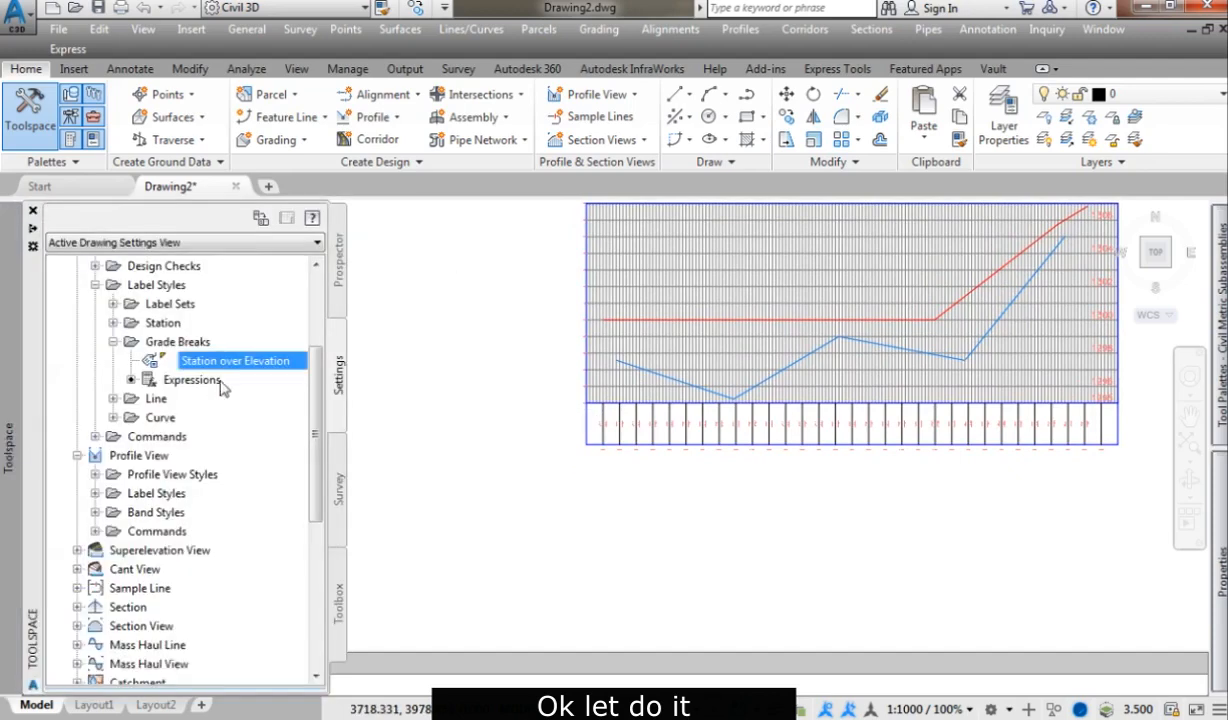
{"action": "left_click", "coordinate": [340, 262]}
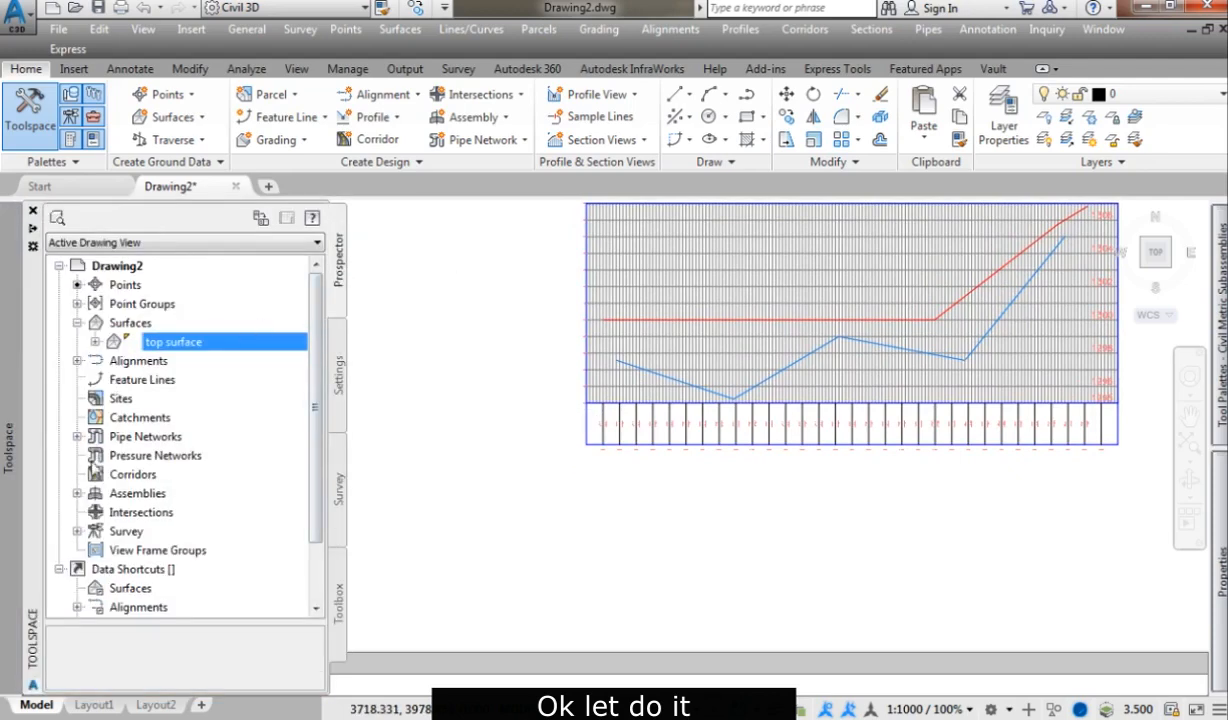
{"action": "left_click", "coordinate": [340, 365]}
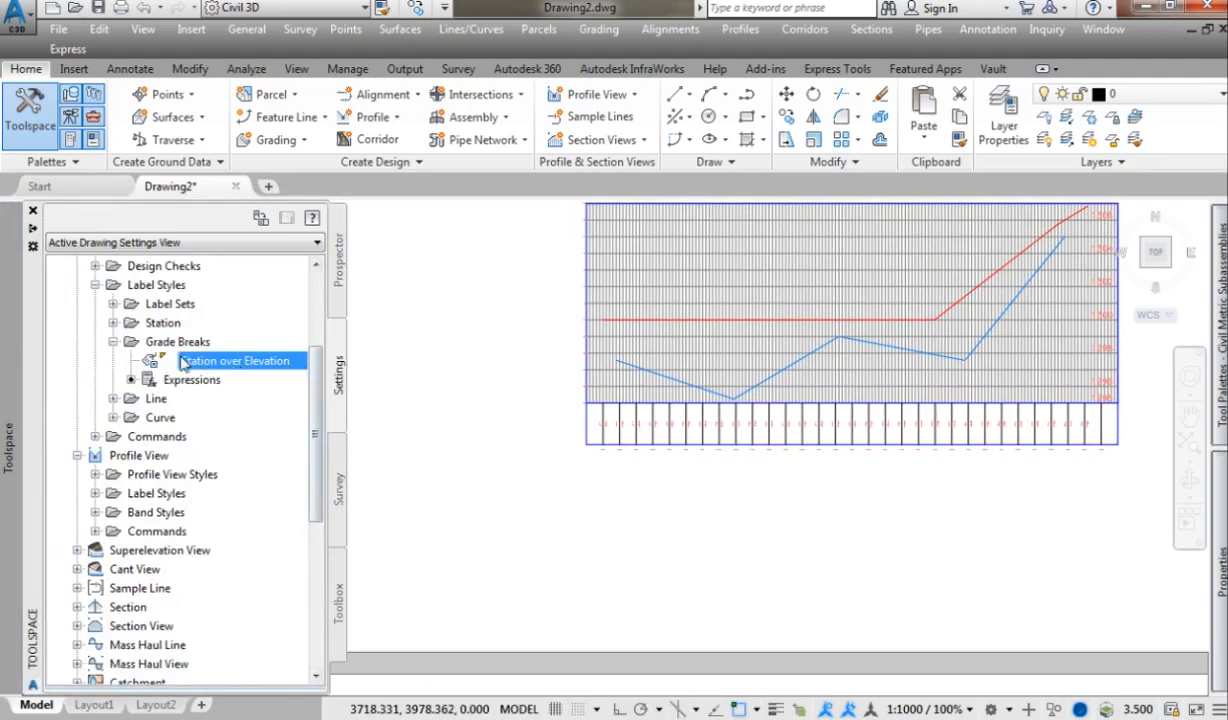
{"action": "left_click", "coordinate": [113, 341]}
{"action": "scroll", "coordinate": [105, 340], "scroll_direction": "up", "scroll_amount": 2}
{"action": "left_click", "coordinate": [95, 396]}
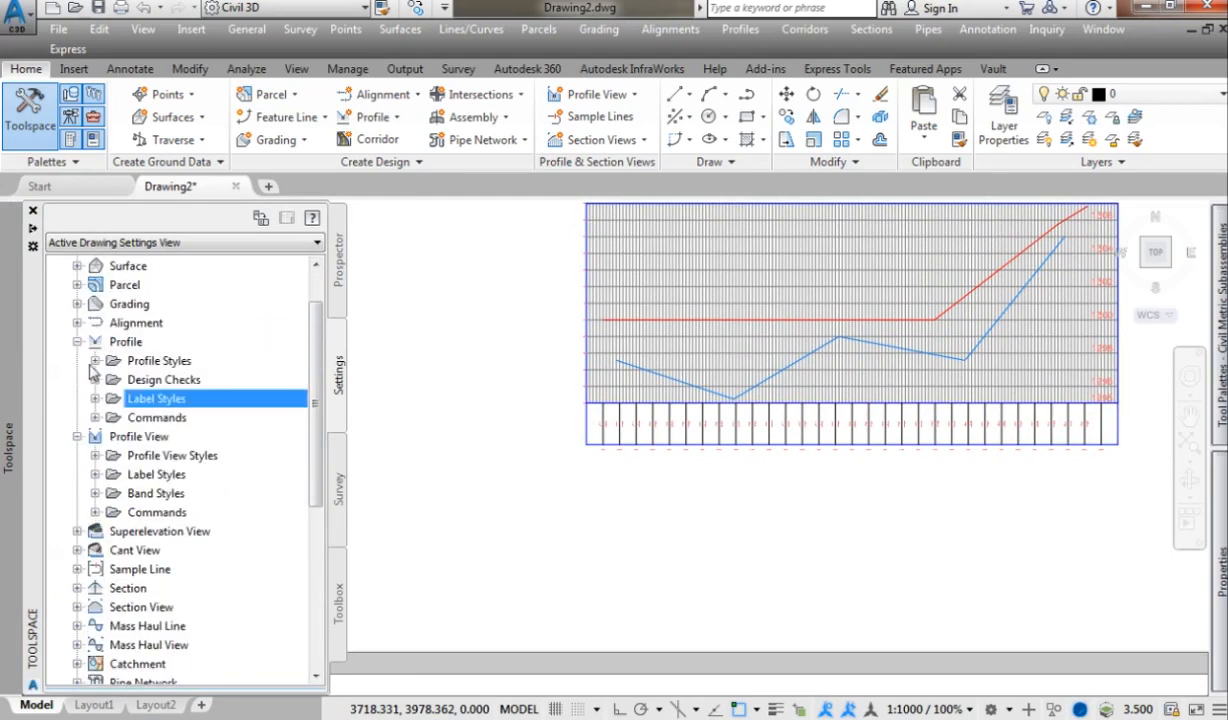
{"action": "left_click", "coordinate": [77, 341]}
{"action": "left_click", "coordinate": [77, 360]}
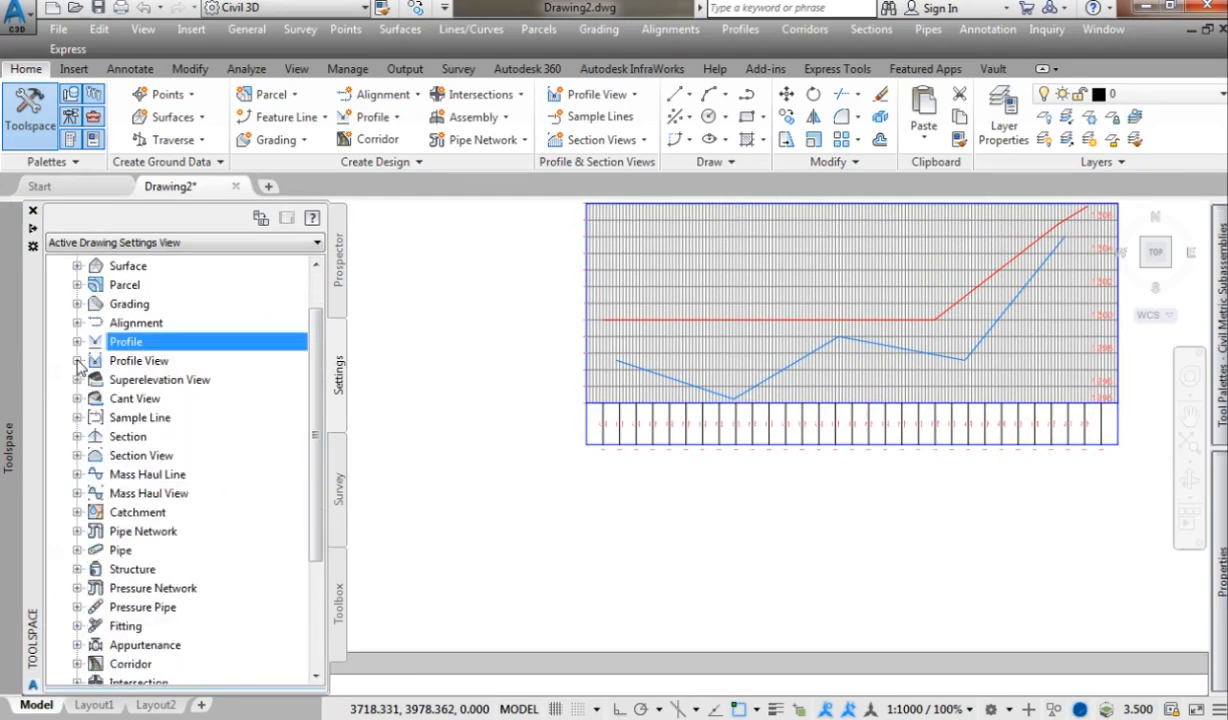
{"action": "left_click", "coordinate": [334, 364]}
Expand the Profile label styles down to the Grade Breaks contents in the drawing settings.
{"action": "left_click", "coordinate": [77, 342]}
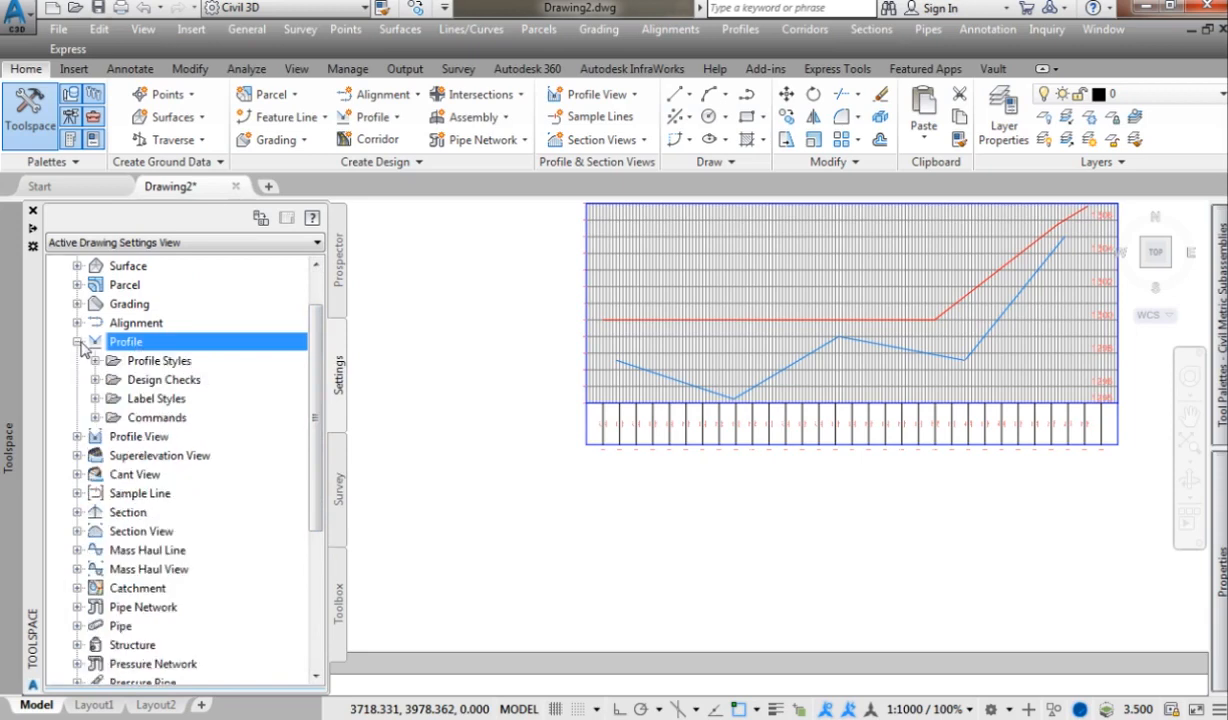
{"action": "left_click", "coordinate": [95, 399]}
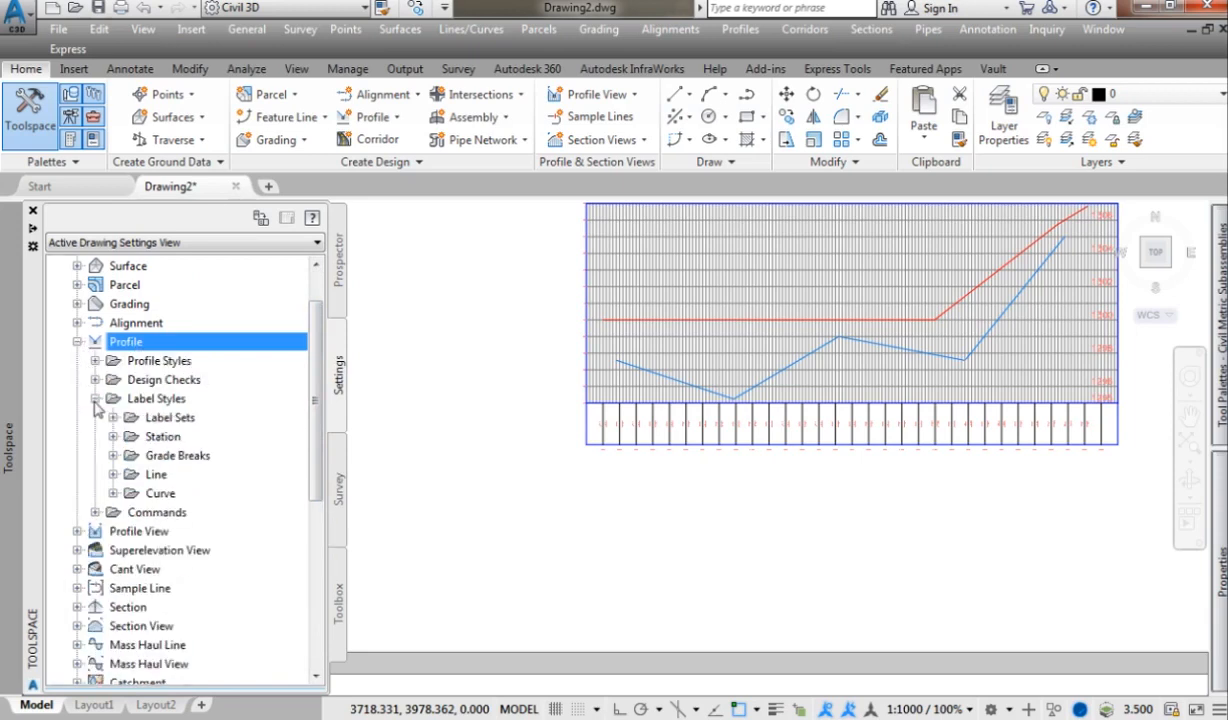
{"action": "left_click", "coordinate": [148, 399]}
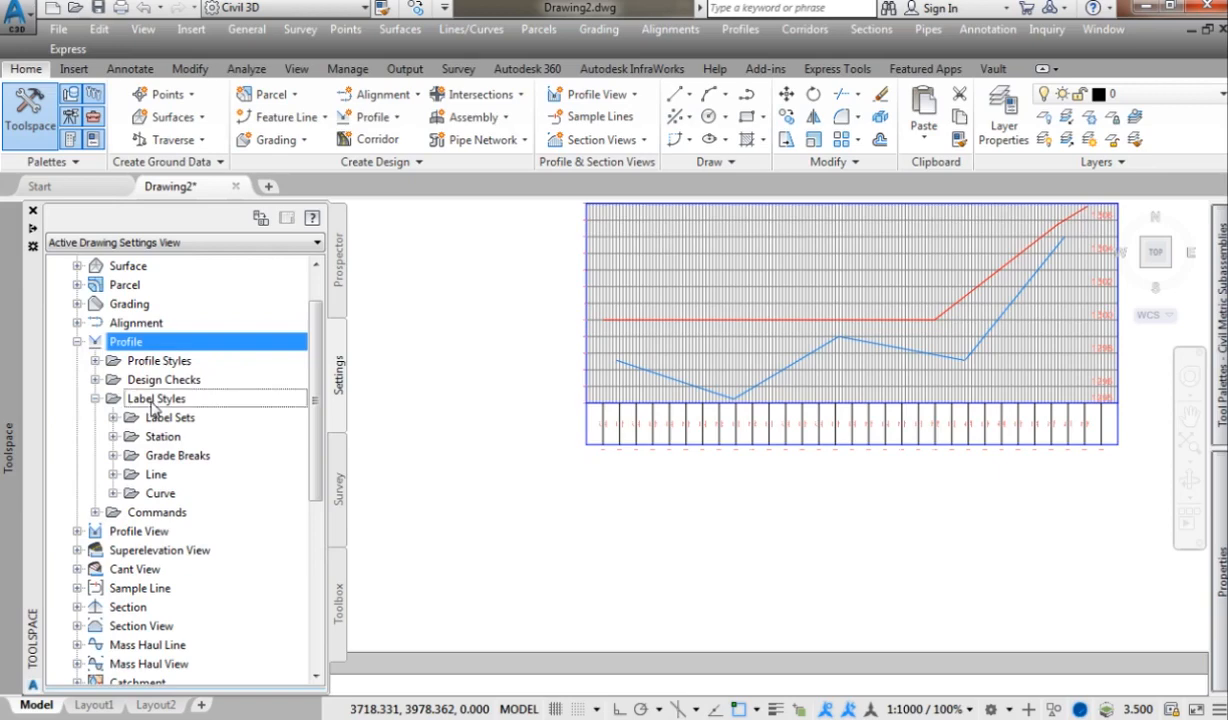
{"action": "left_click", "coordinate": [155, 457]}
{"action": "left_click", "coordinate": [114, 456]}
{"action": "left_click", "coordinate": [178, 474]}
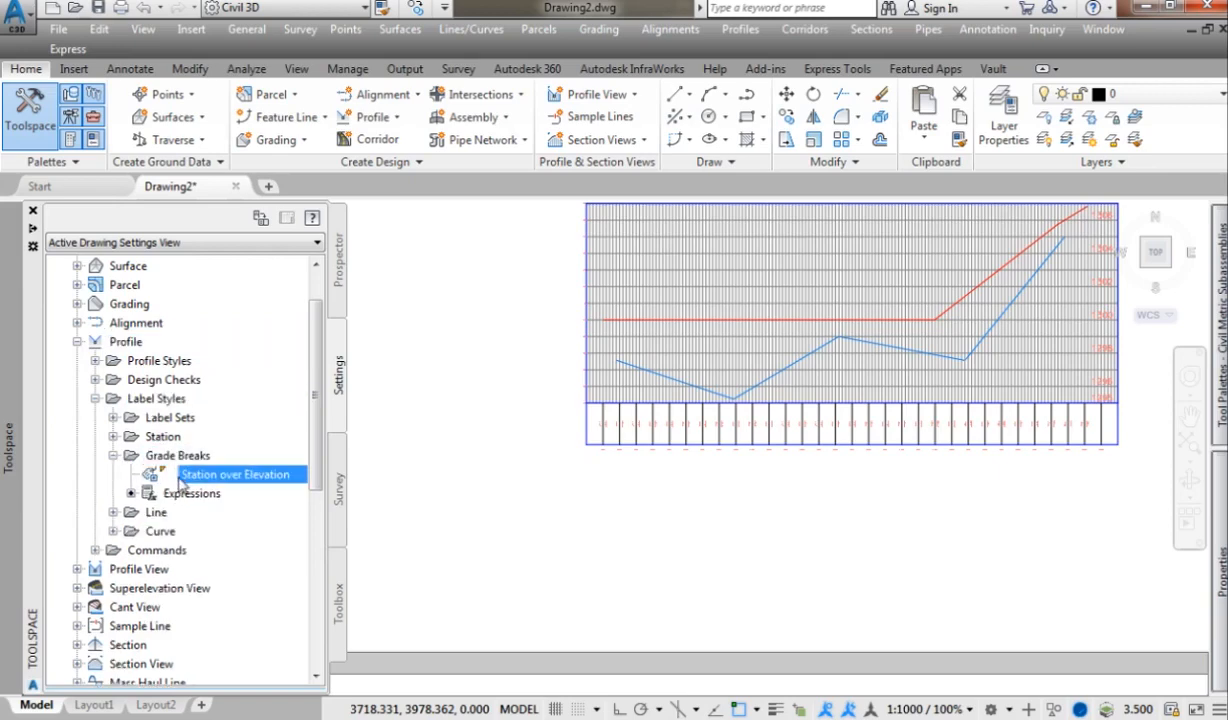
Create a new expression for the profile Grade Breaks labels and name it Angle of pipes.
{"action": "left_click", "coordinate": [184, 495]}
{"action": "right_click", "coordinate": [192, 500]}
{"action": "left_click", "coordinate": [196, 509]}
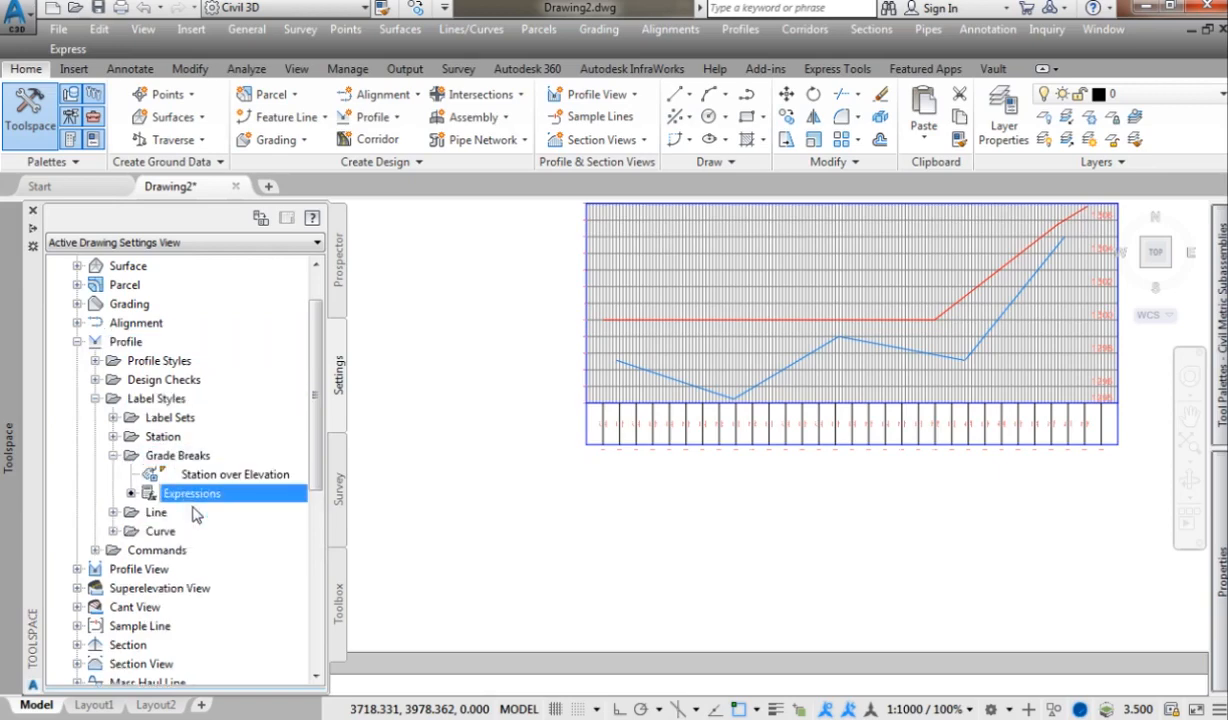
{"action": "type", "text": "Angle of pipes"}
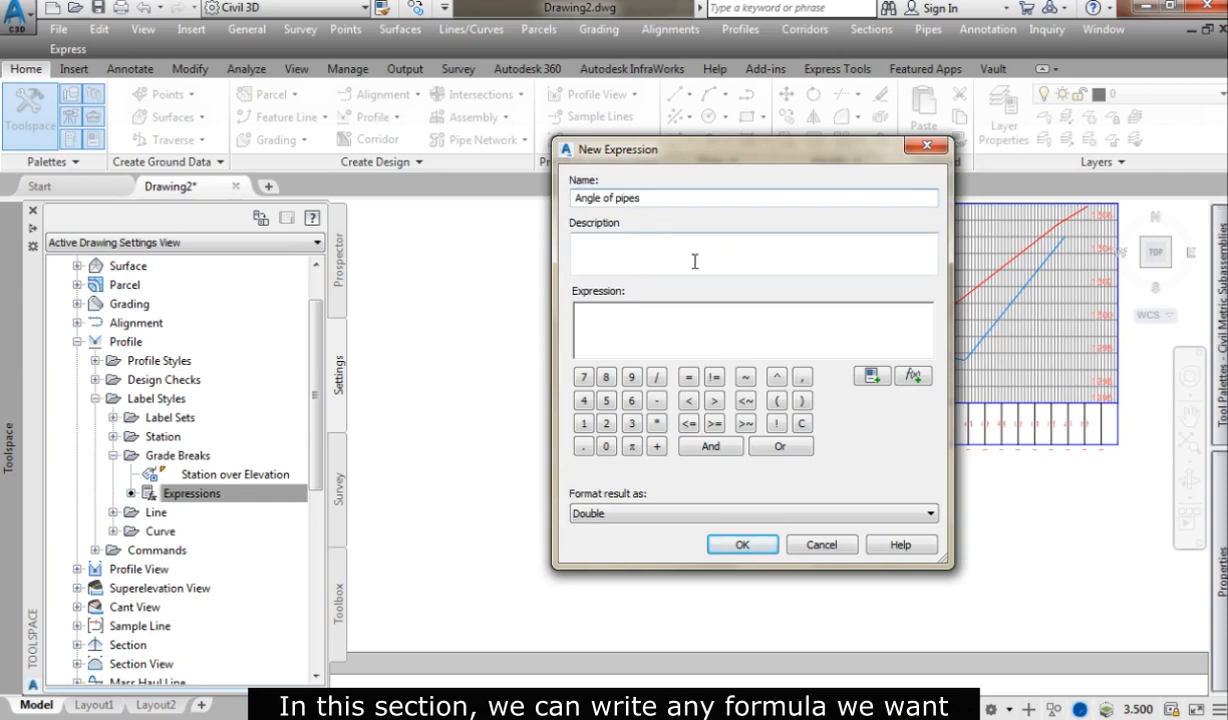
Begin the expression formula with the absolute value of the incoming grade's arctangent, ABS(ATAN({Grade In}).
{"action": "left_click", "coordinate": [592, 237]}
{"action": "left_click", "coordinate": [912, 375]}
{"action": "left_click", "coordinate": [890, 30]}
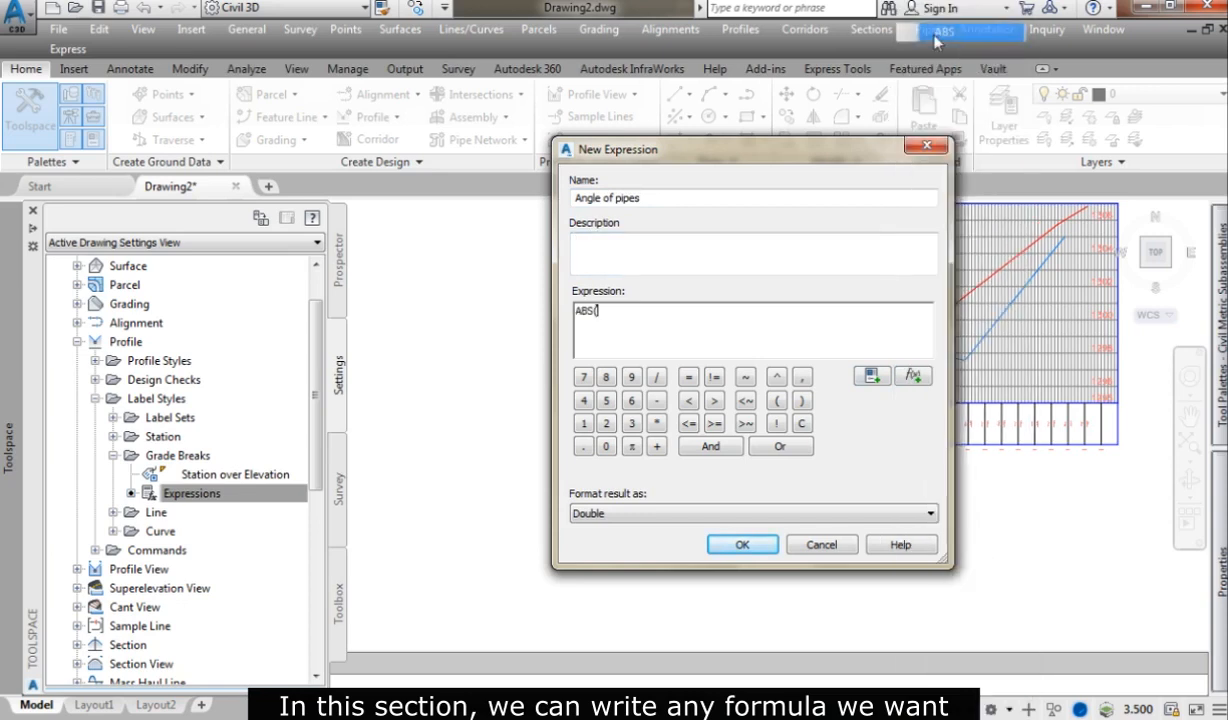
{"action": "left_click", "coordinate": [870, 376]}
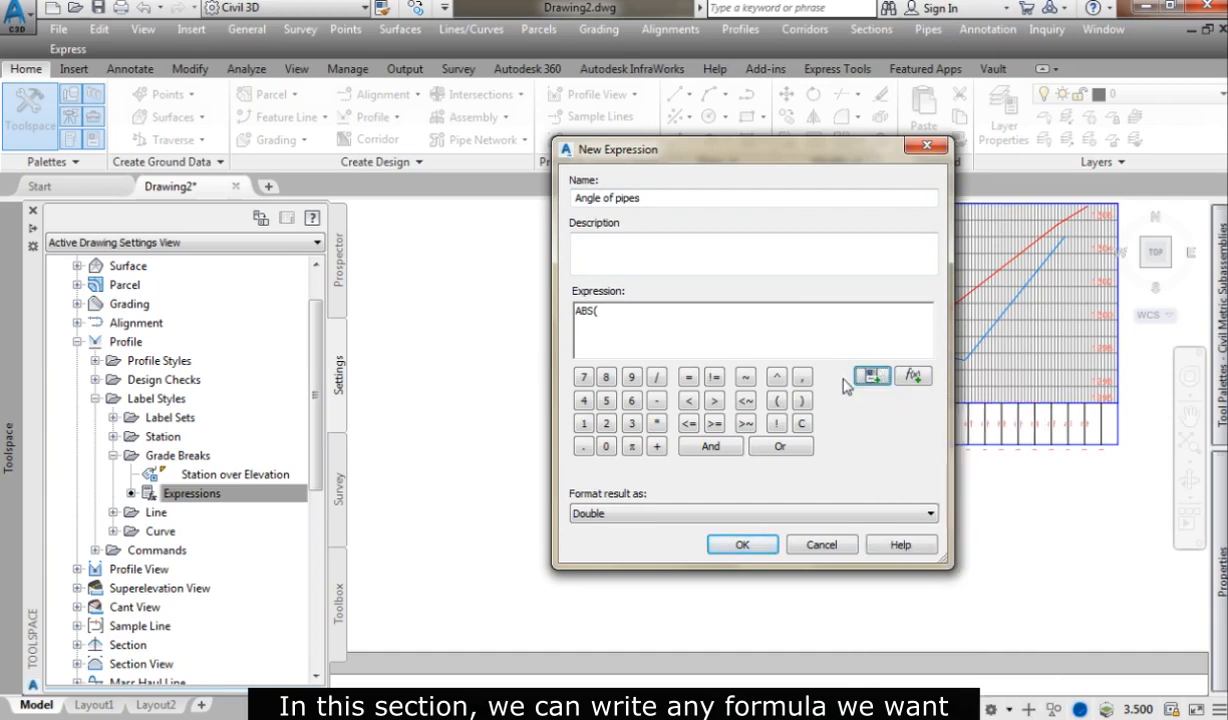
{"action": "left_click", "coordinate": [912, 376]}
{"action": "left_click", "coordinate": [950, 90]}
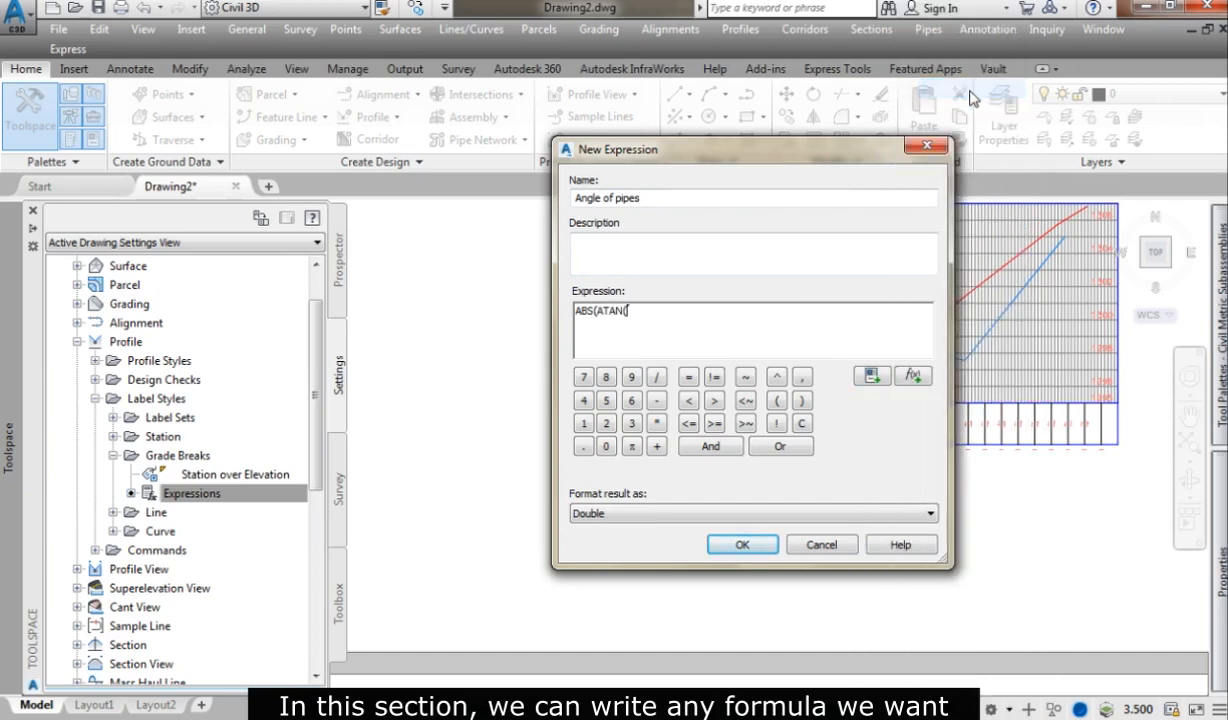
{"action": "left_click", "coordinate": [872, 377]}
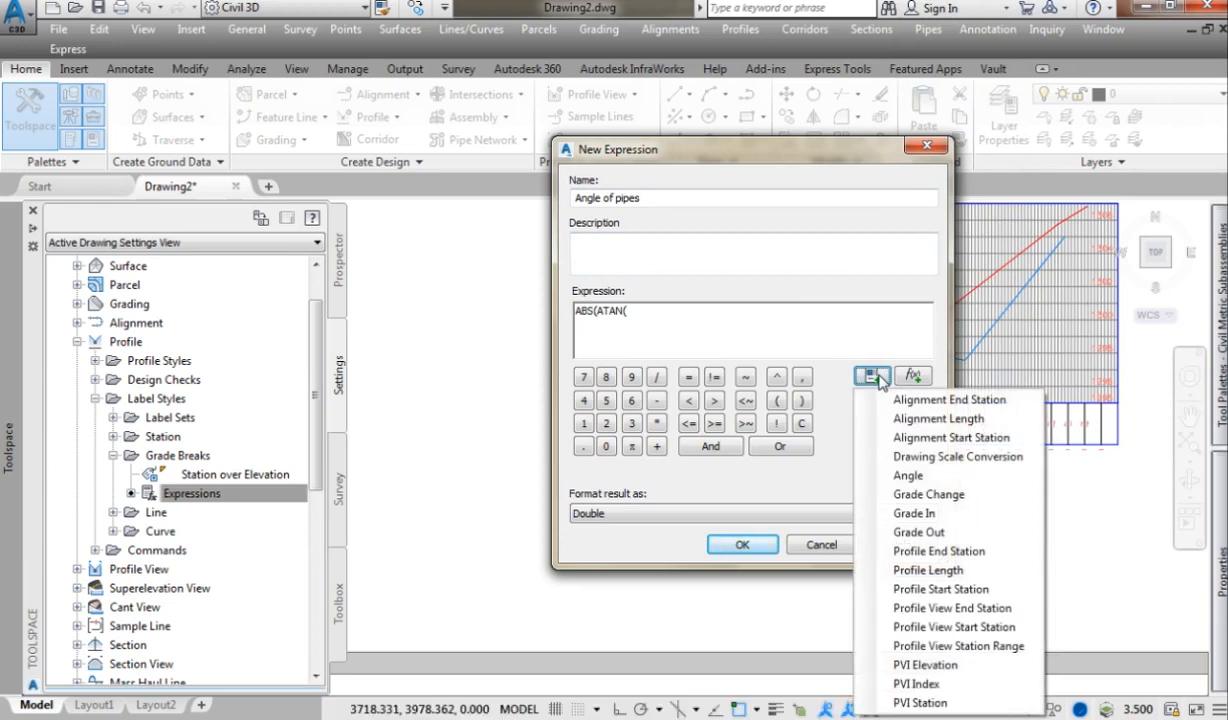
{"action": "left_click", "coordinate": [922, 513]}
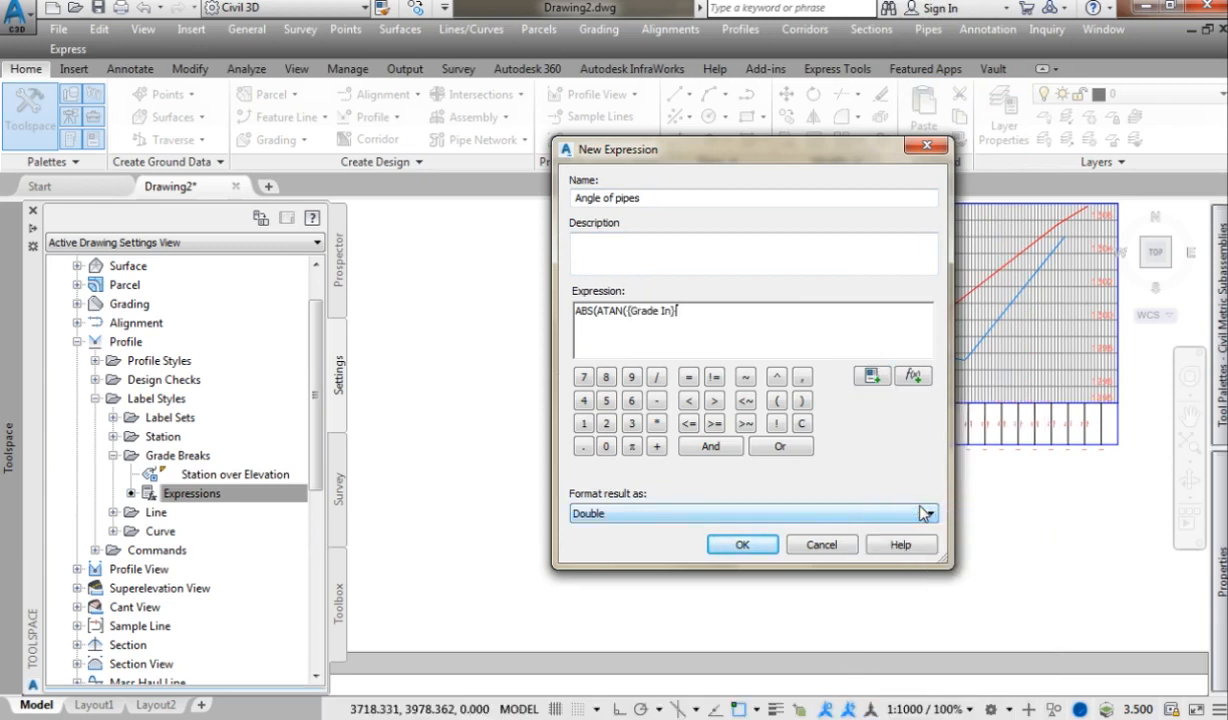
{"action": "left_click", "coordinate": [657, 401]}
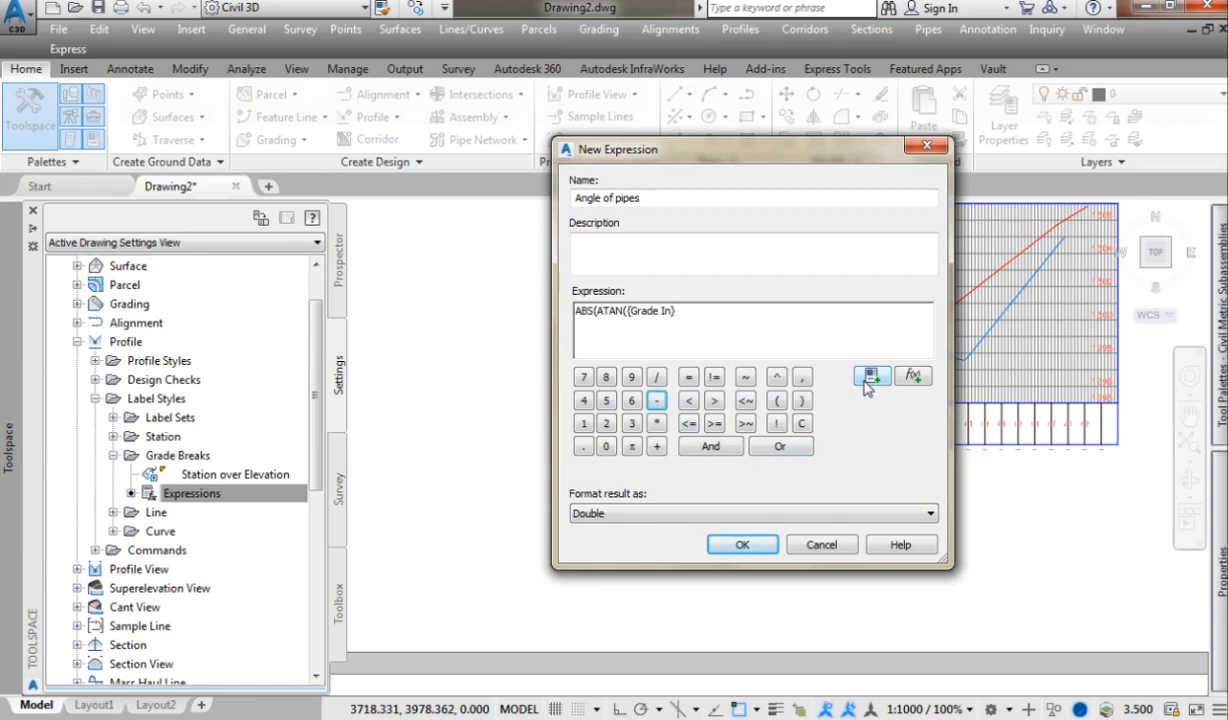
{"action": "type", "text": ")"}
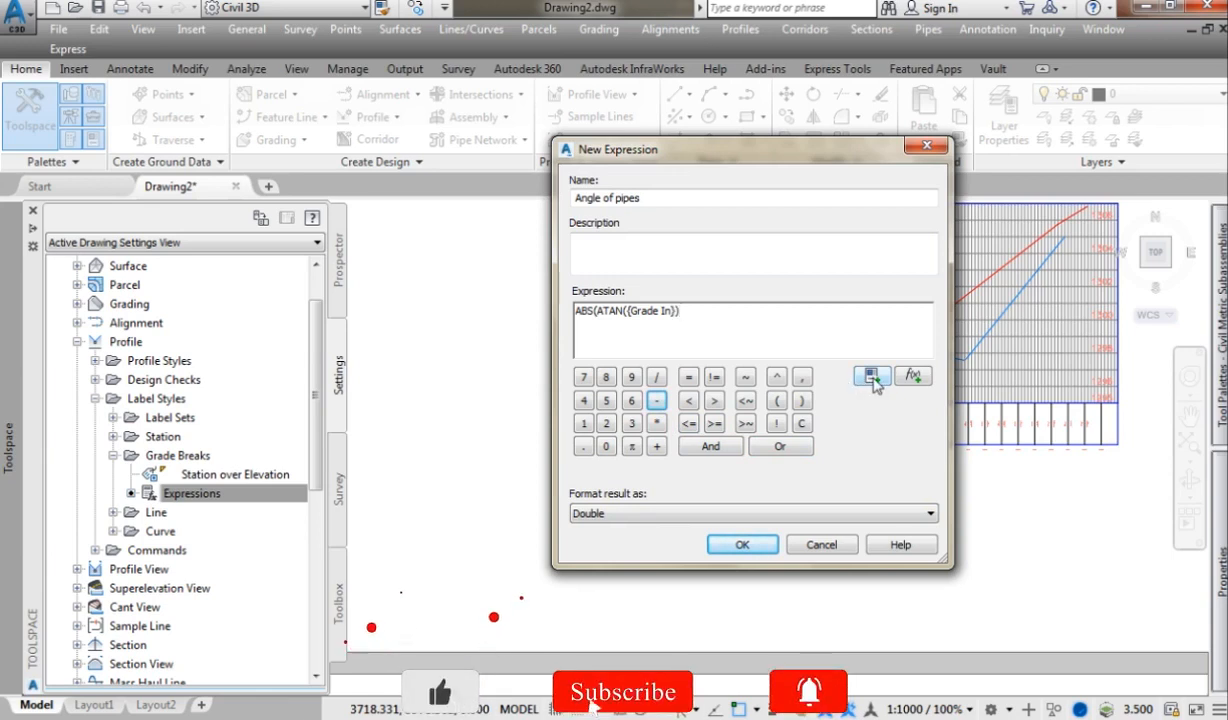
Subtract the arctangent of the outgoing grade within the absolute value by appending -ATAN({Grade Out}) to the formula.
{"action": "left_click", "coordinate": [656, 400]}
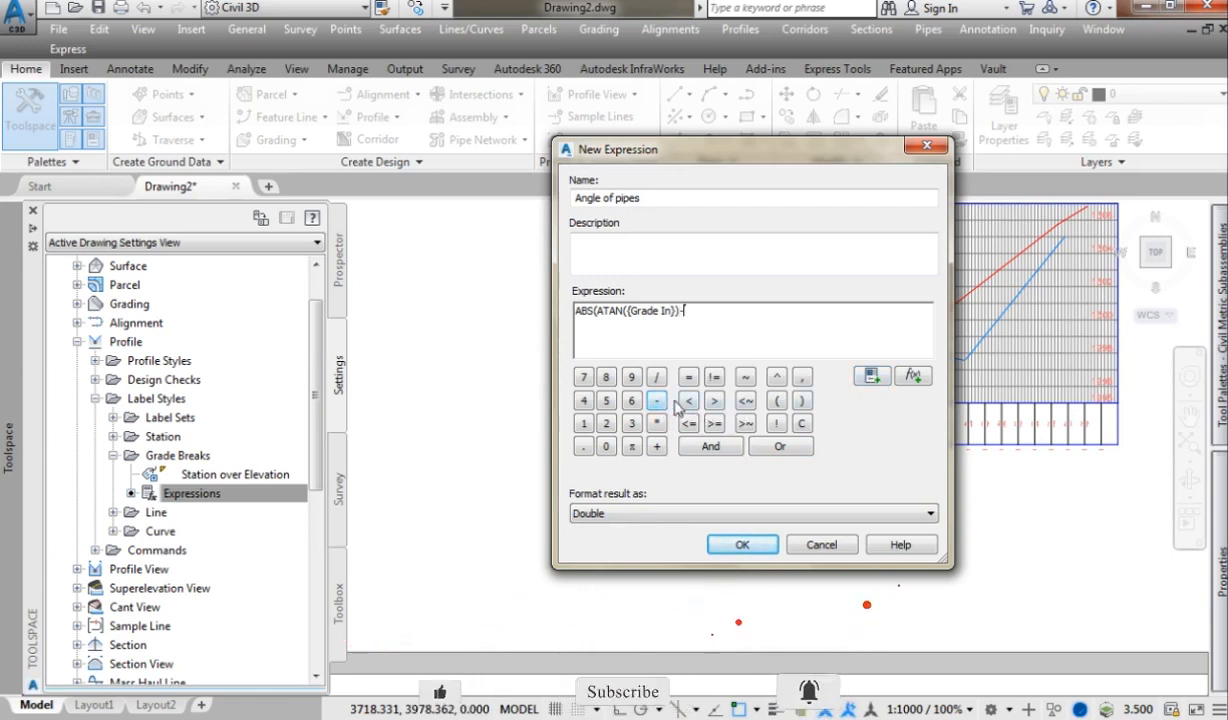
{"action": "left_click", "coordinate": [869, 377]}
{"action": "left_click", "coordinate": [912, 376]}
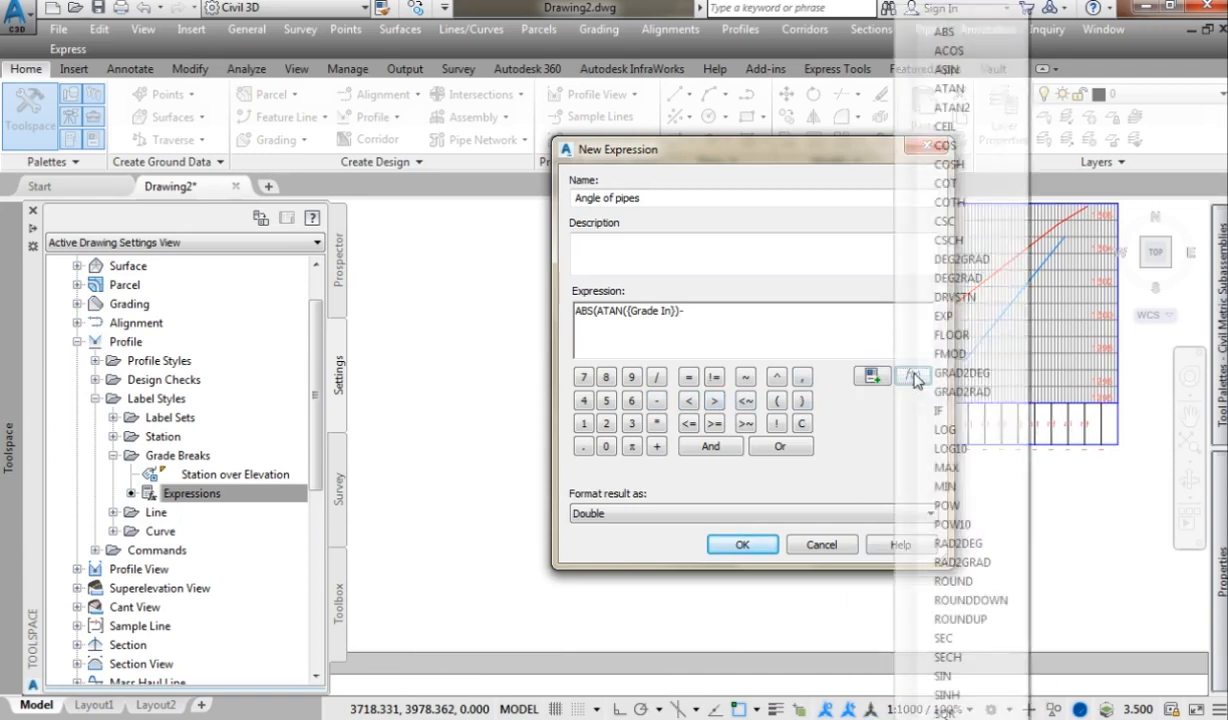
{"action": "left_click", "coordinate": [950, 89]}
{"action": "left_click", "coordinate": [869, 377]}
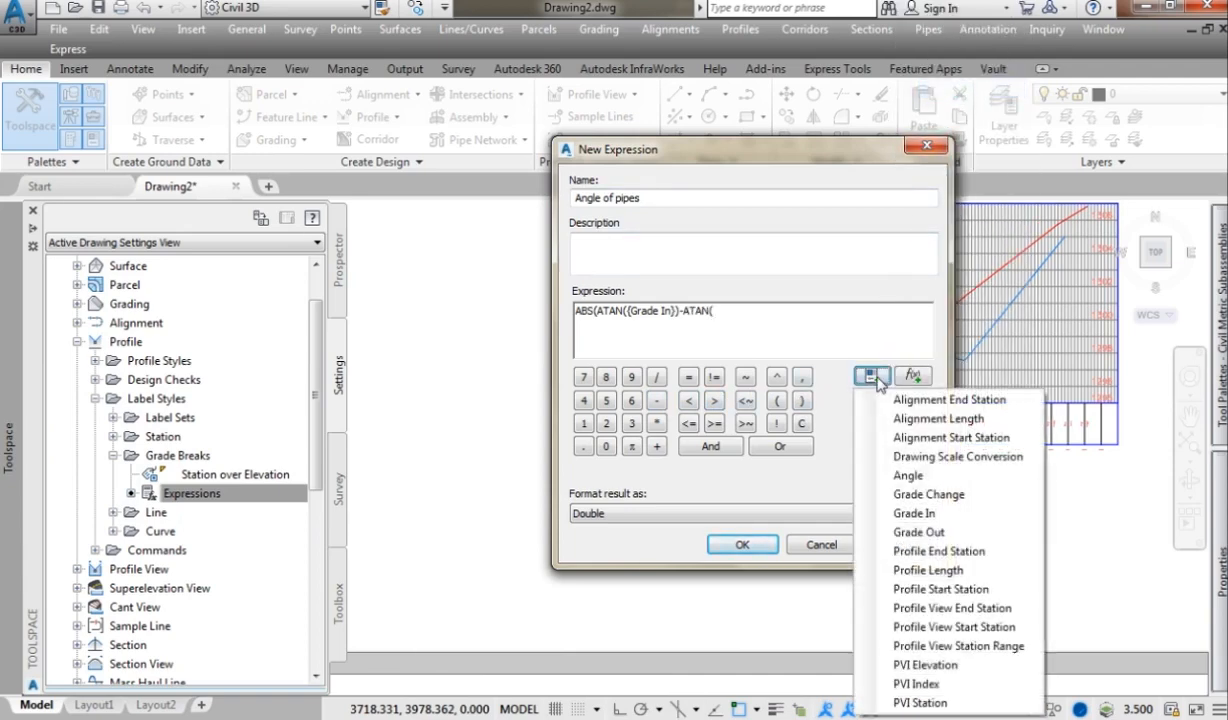
{"action": "left_click", "coordinate": [922, 533]}
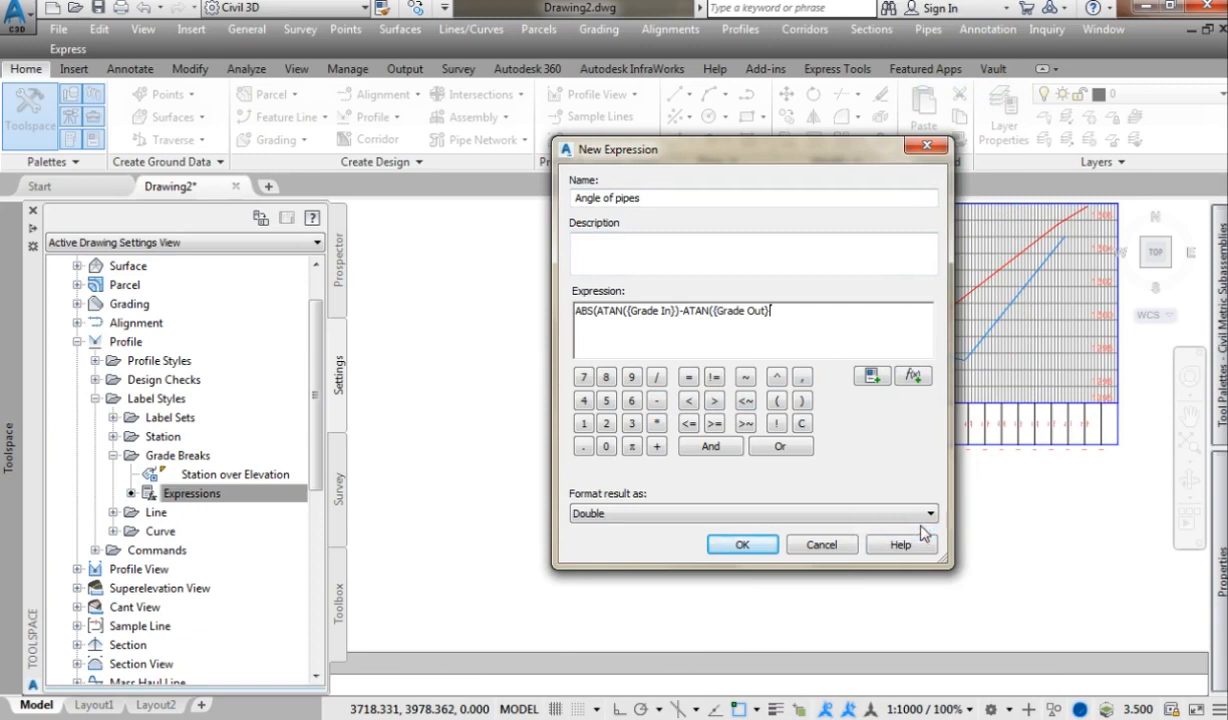
{"action": "type", "text": ")"}
Format the expression's result as Angle and save the expression.
{"action": "left_click", "coordinate": [588, 516]}
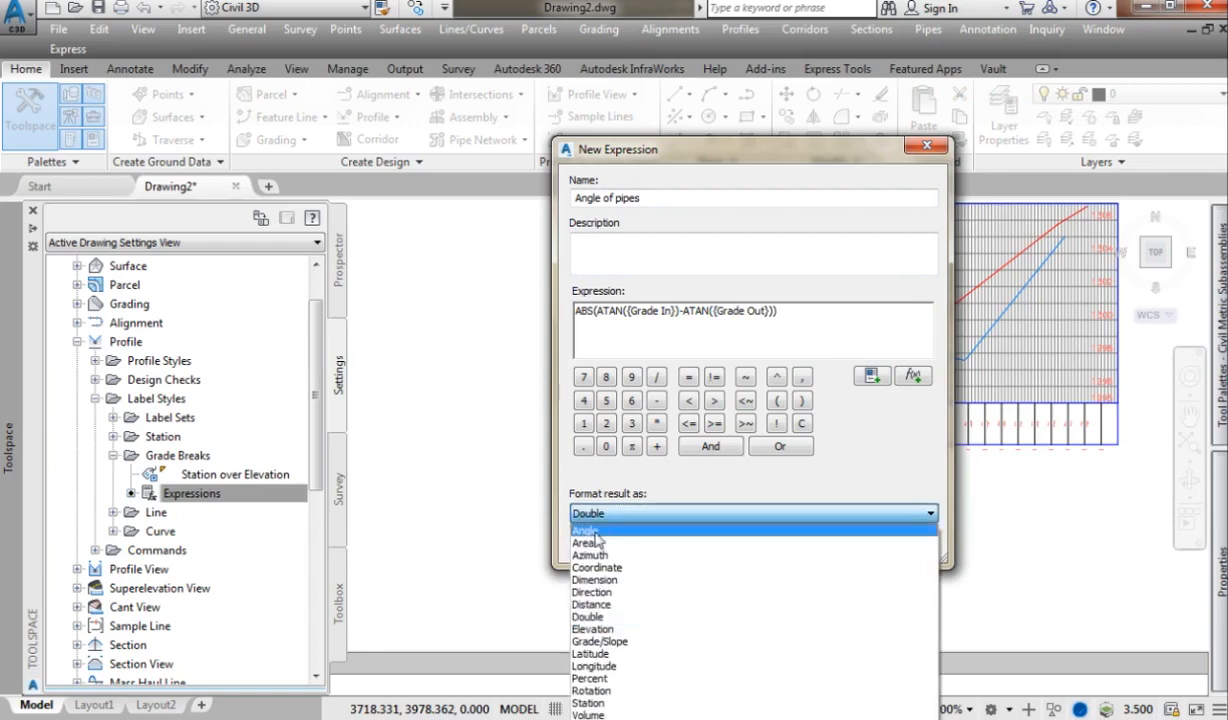
{"action": "left_click", "coordinate": [613, 533]}
{"action": "left_click", "coordinate": [740, 540]}
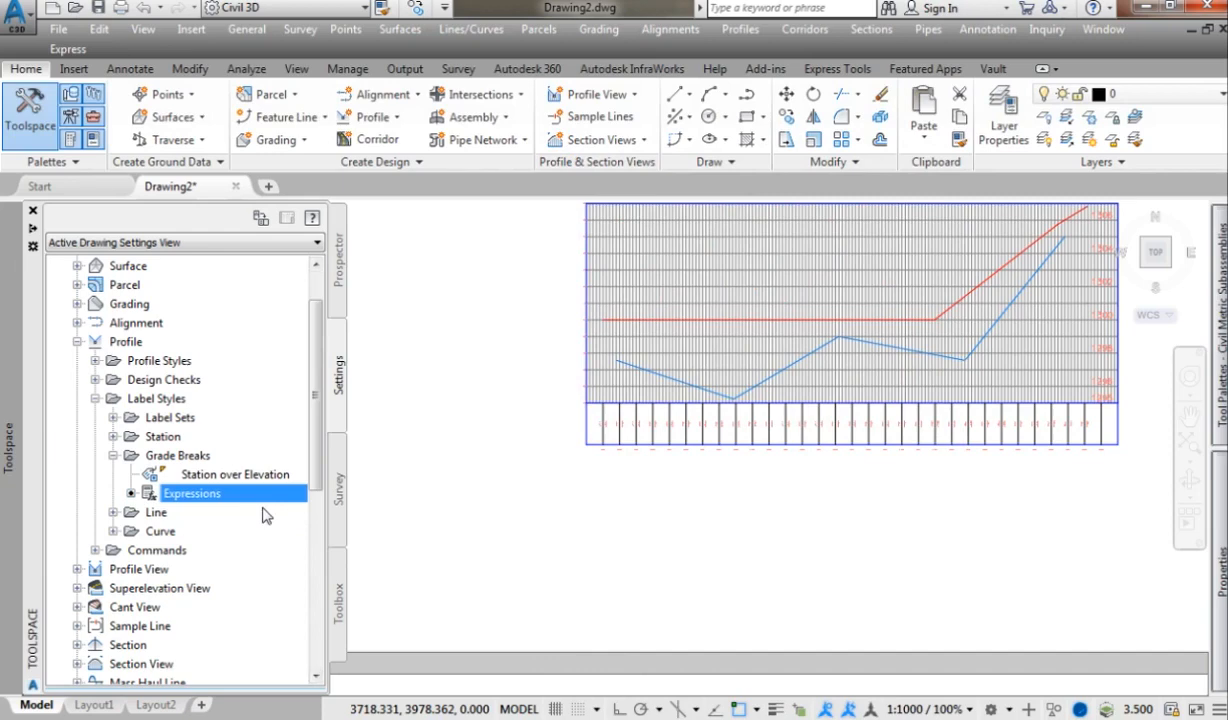
Open the label settings of the blue pipe profile in the profile view and set the label type to Grade Breaks.
{"action": "left_click", "coordinate": [340, 298]}
{"action": "left_click", "coordinate": [540, 389]}
{"action": "left_click", "coordinate": [540, 389]}
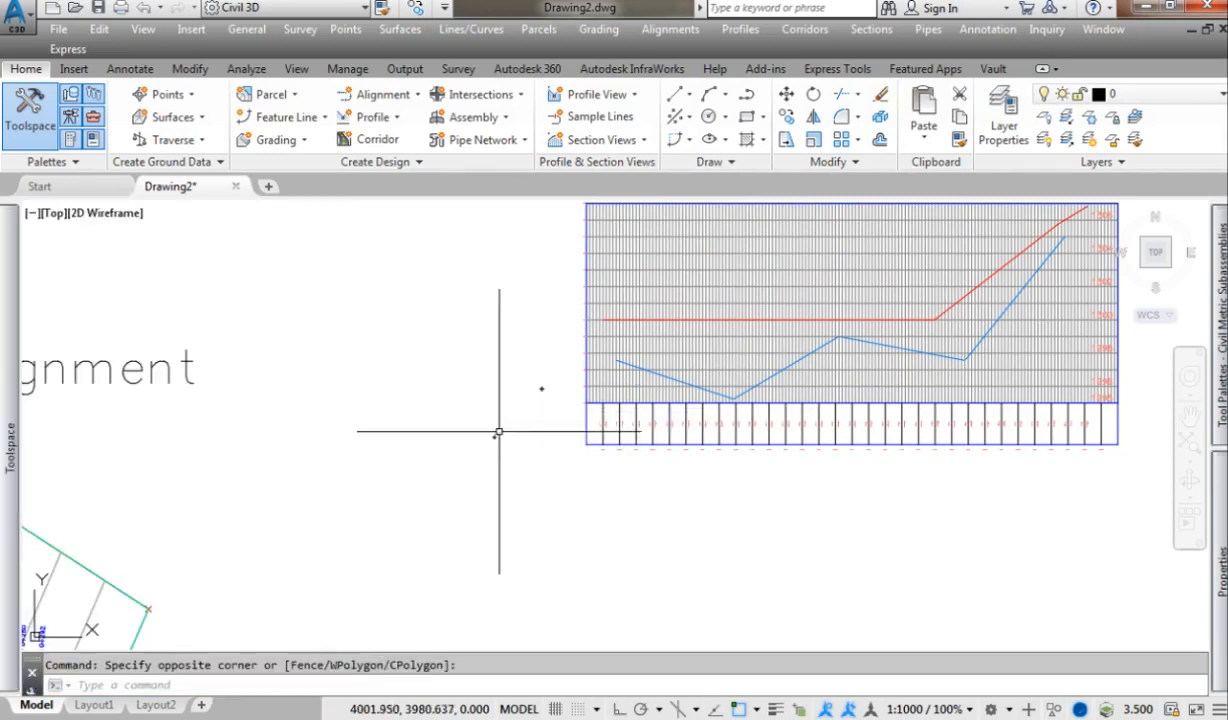
{"action": "scroll", "coordinate": [622, 368], "scroll_direction": "up", "scroll_amount": 1}
{"action": "scroll", "coordinate": [637, 368], "scroll_direction": "down", "scroll_amount": 2}
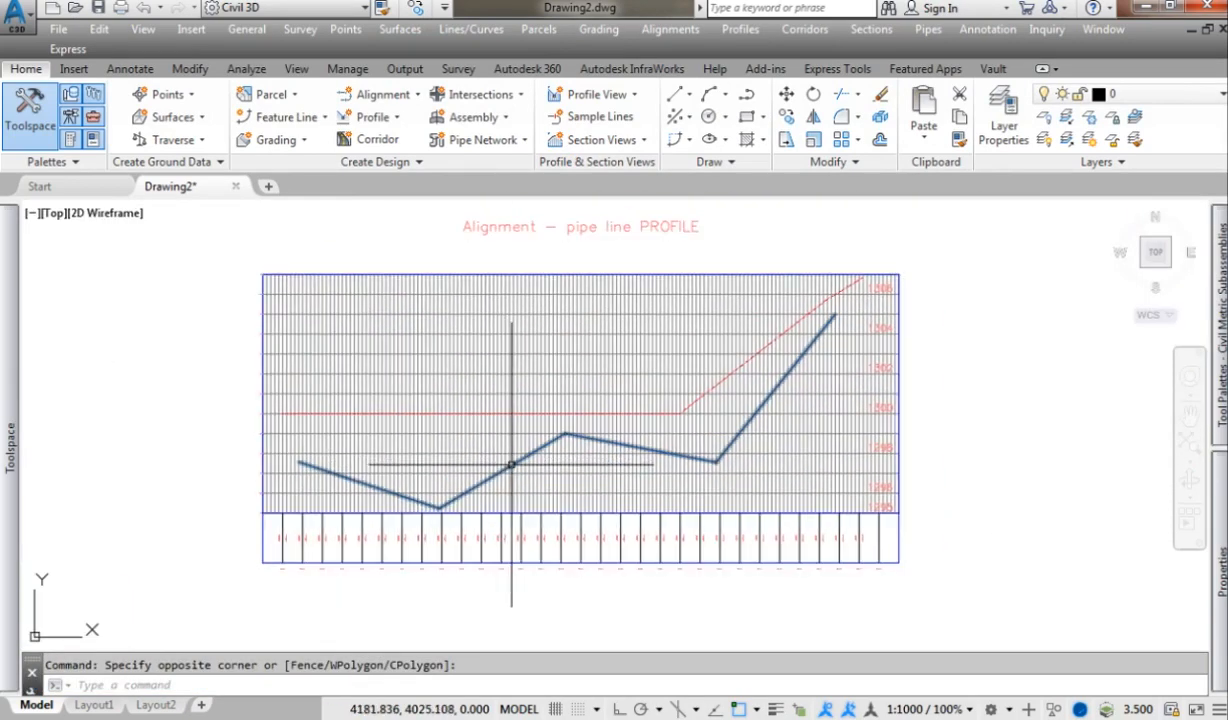
{"action": "left_click", "coordinate": [511, 466]}
{"action": "right_click", "coordinate": [511, 466]}
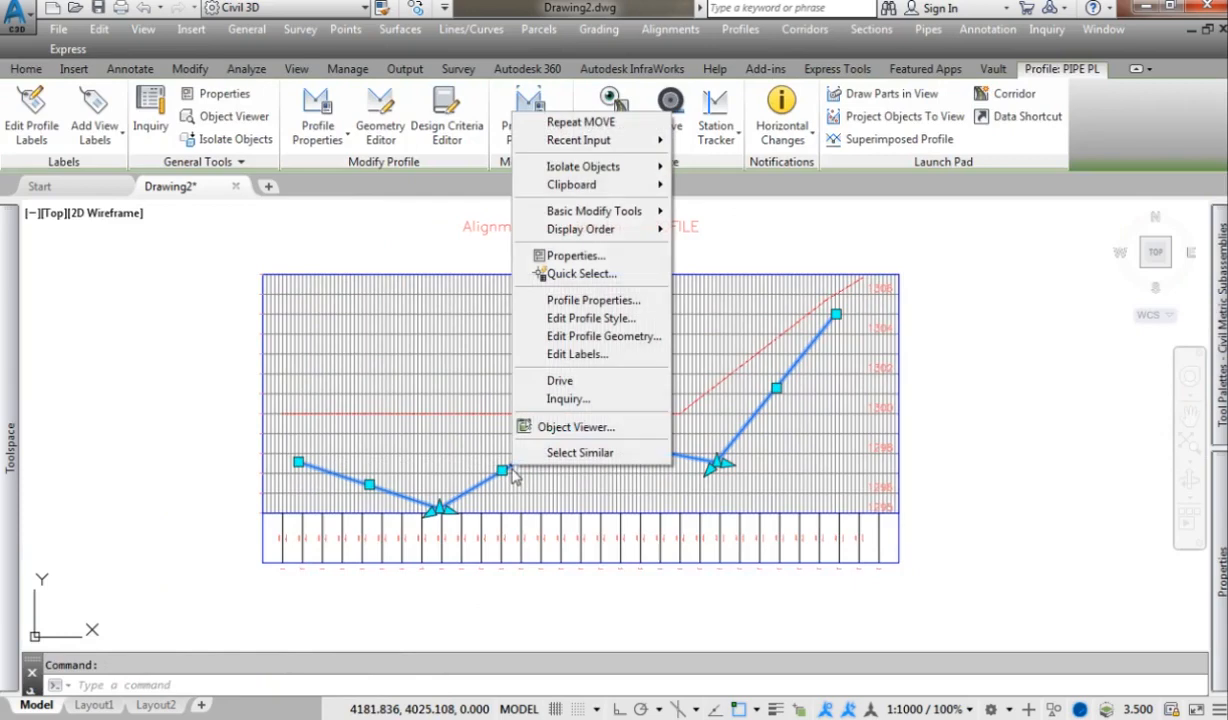
{"action": "left_click", "coordinate": [530, 353]}
{"action": "left_click", "coordinate": [165, 248]}
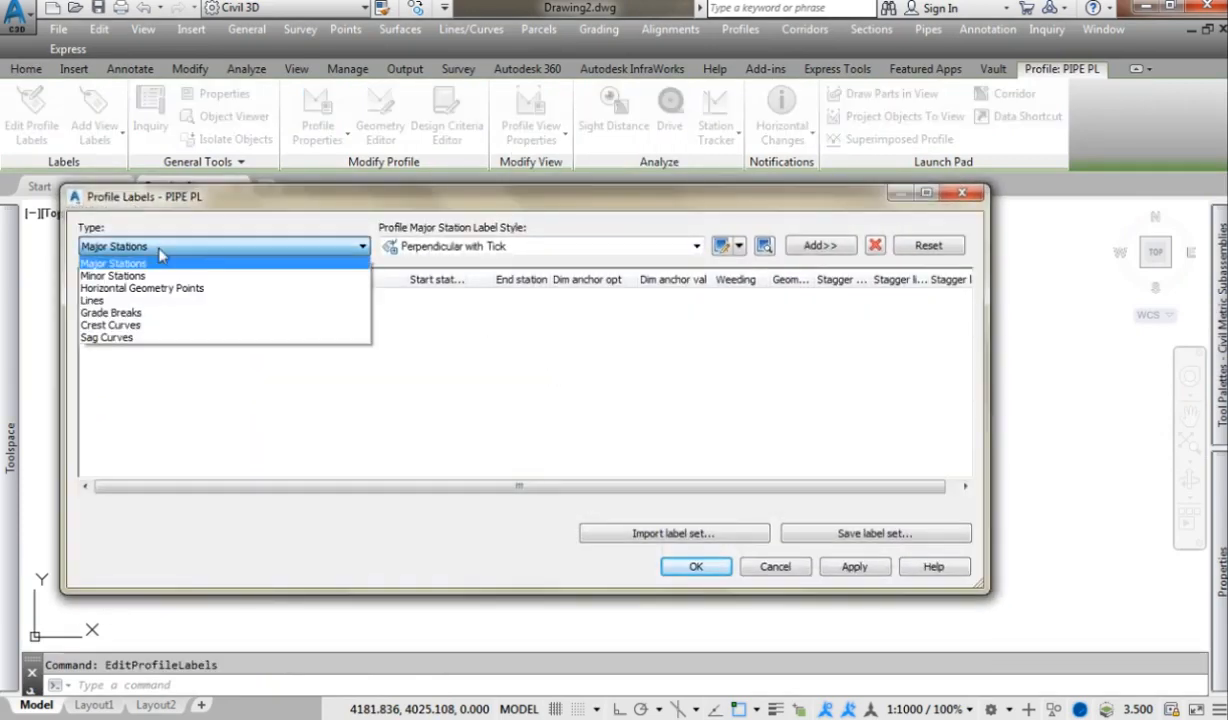
{"action": "left_click", "coordinate": [124, 313]}
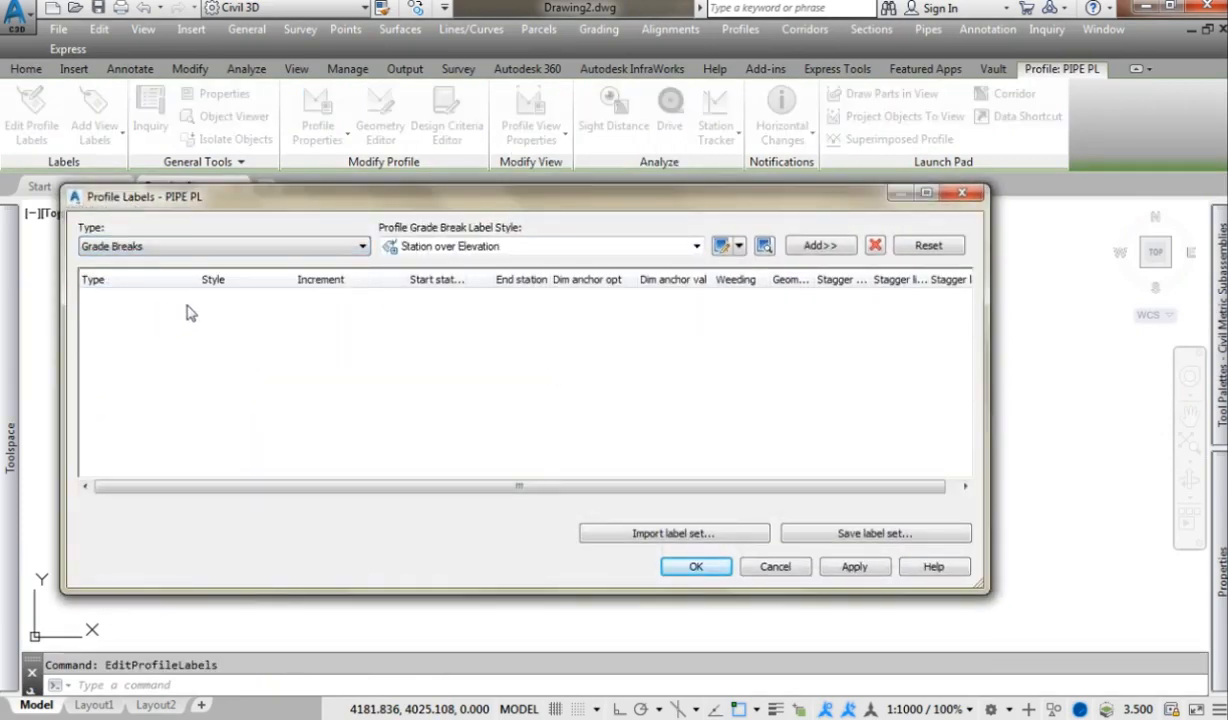
Copy the Station over Elevation grade break label style and name the copy Angle of pipes.
{"action": "left_click", "coordinate": [696, 247]}
{"action": "left_click", "coordinate": [697, 250]}
{"action": "left_click", "coordinate": [738, 246]}
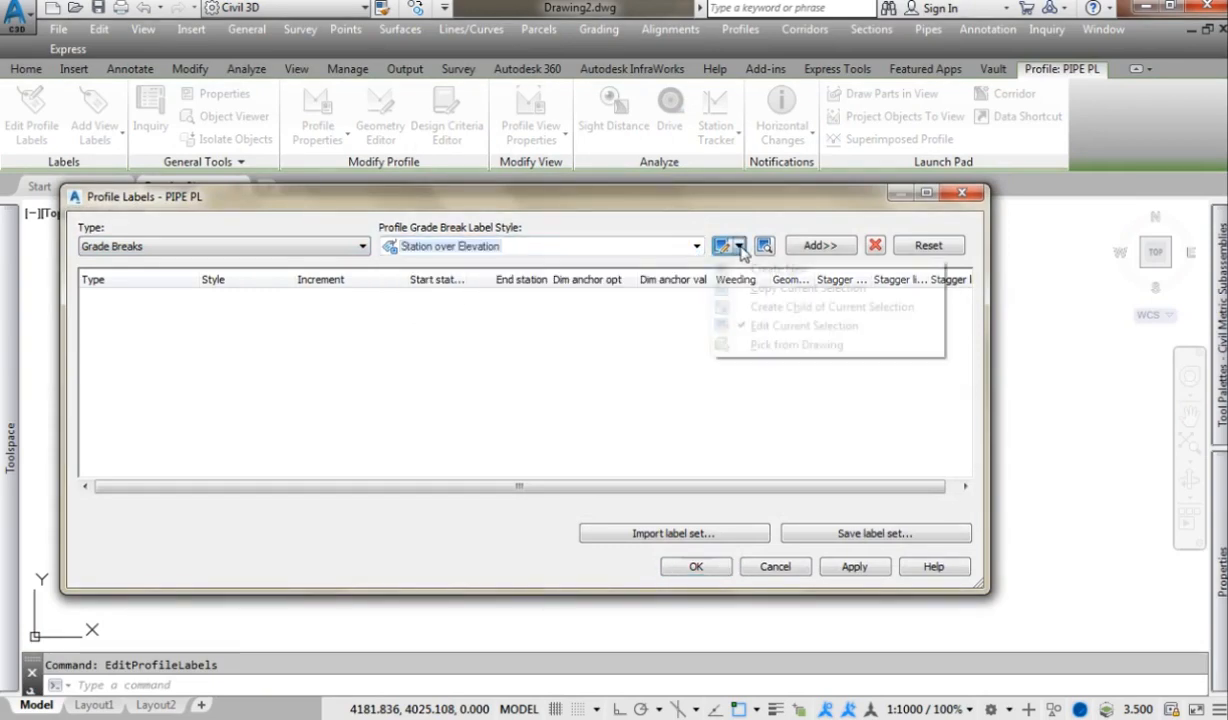
{"action": "left_click", "coordinate": [736, 285]}
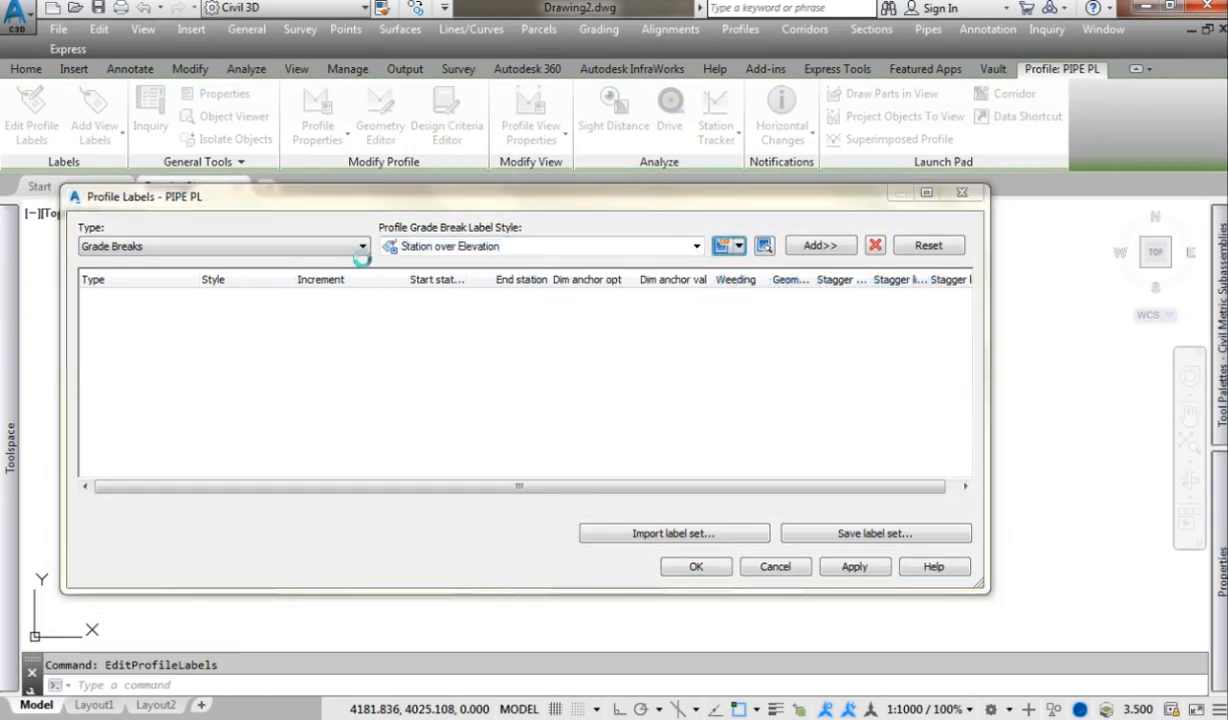
{"action": "left_click_drag", "start_coordinate": [520, 318], "coordinate": [345, 318]}
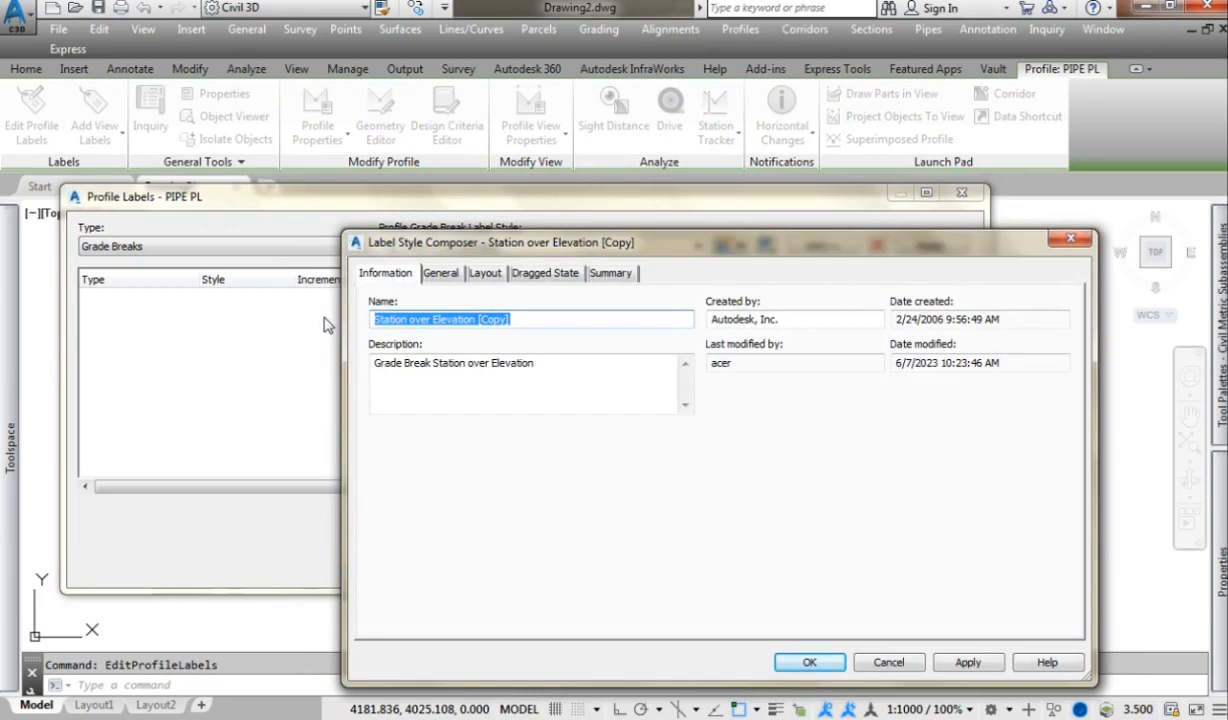
{"action": "type", "text": "Angle of pi"}
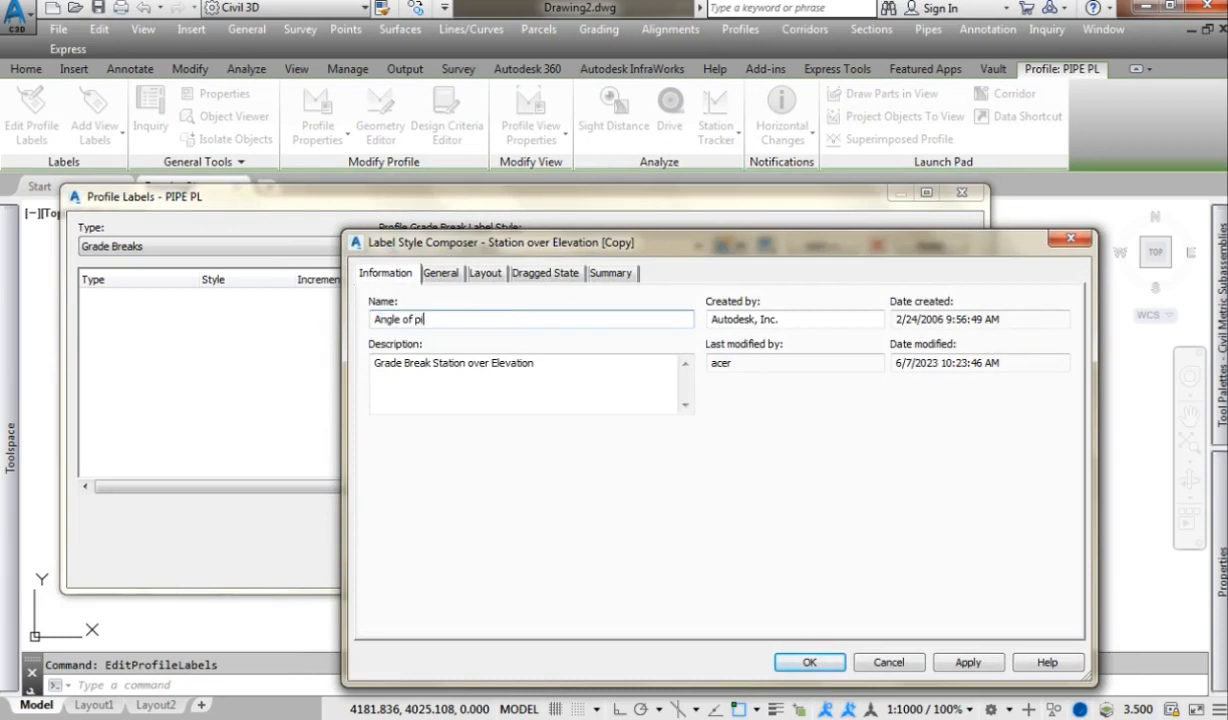
{"action": "type", "text": "pes"}
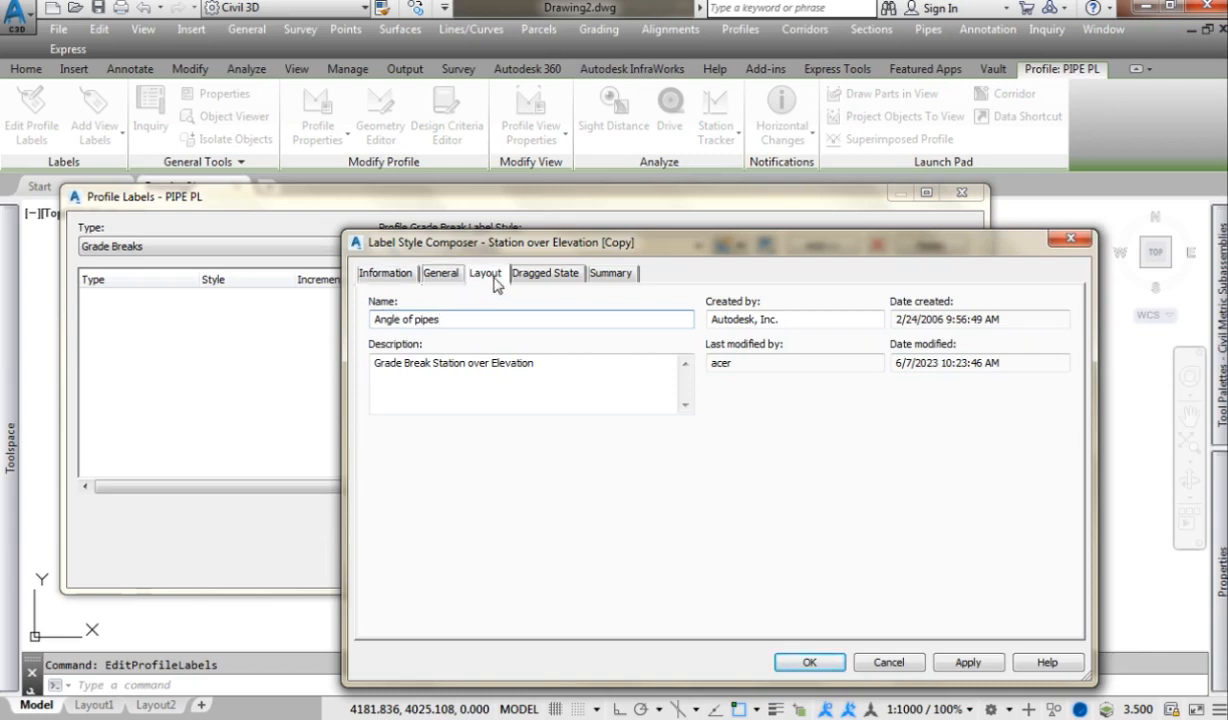
Duplicate the PVIE text component in the label style layout and name the copy Angle.
{"action": "left_click", "coordinate": [485, 273]}
{"action": "left_click", "coordinate": [478, 319]}
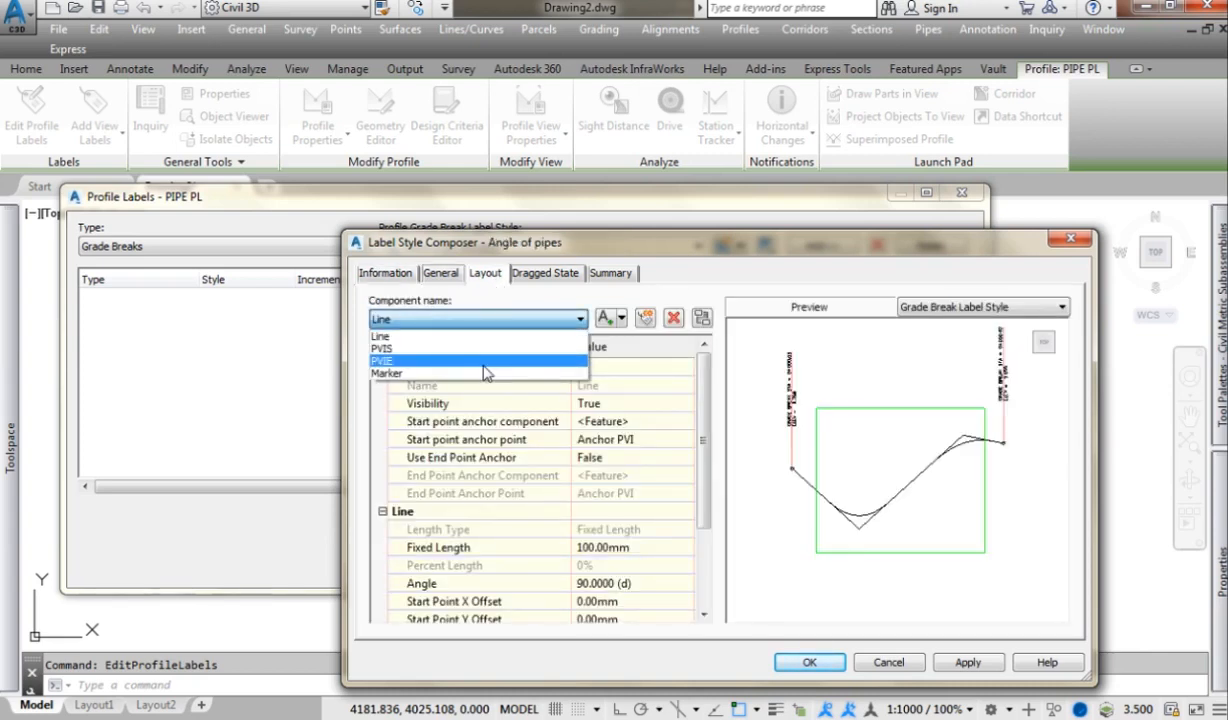
{"action": "left_click", "coordinate": [484, 361]}
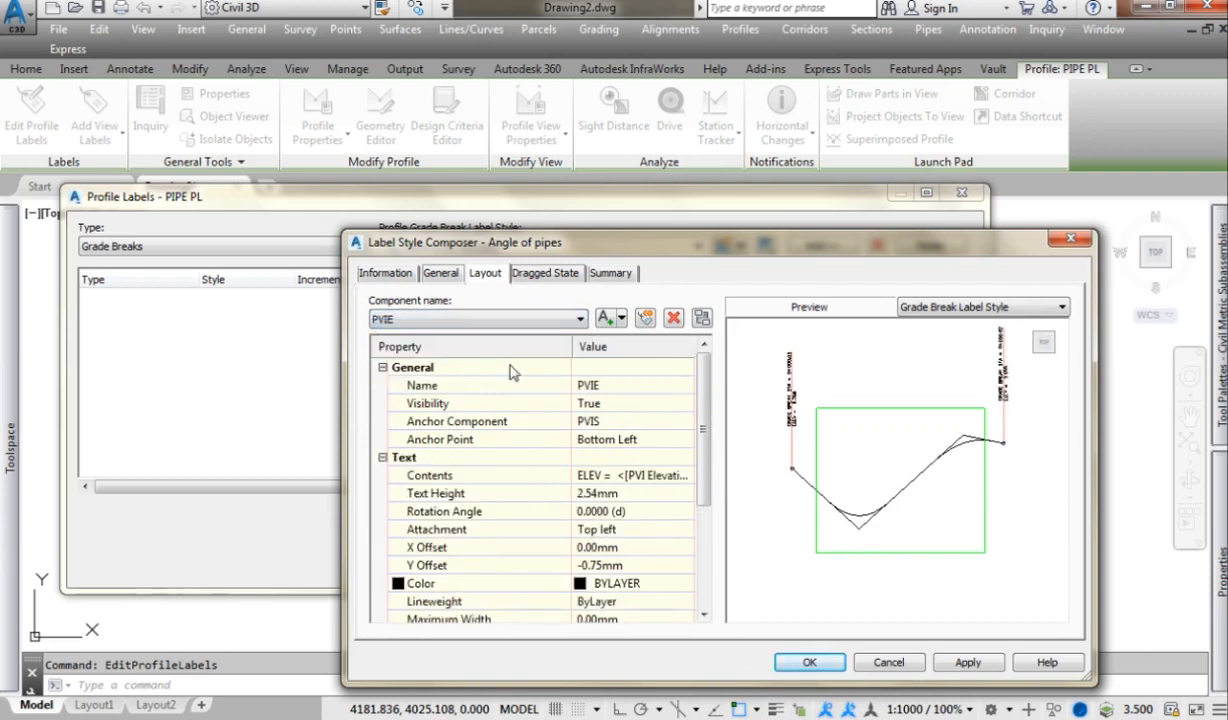
{"action": "left_click", "coordinate": [645, 318]}
{"action": "left_click", "coordinate": [627, 385]}
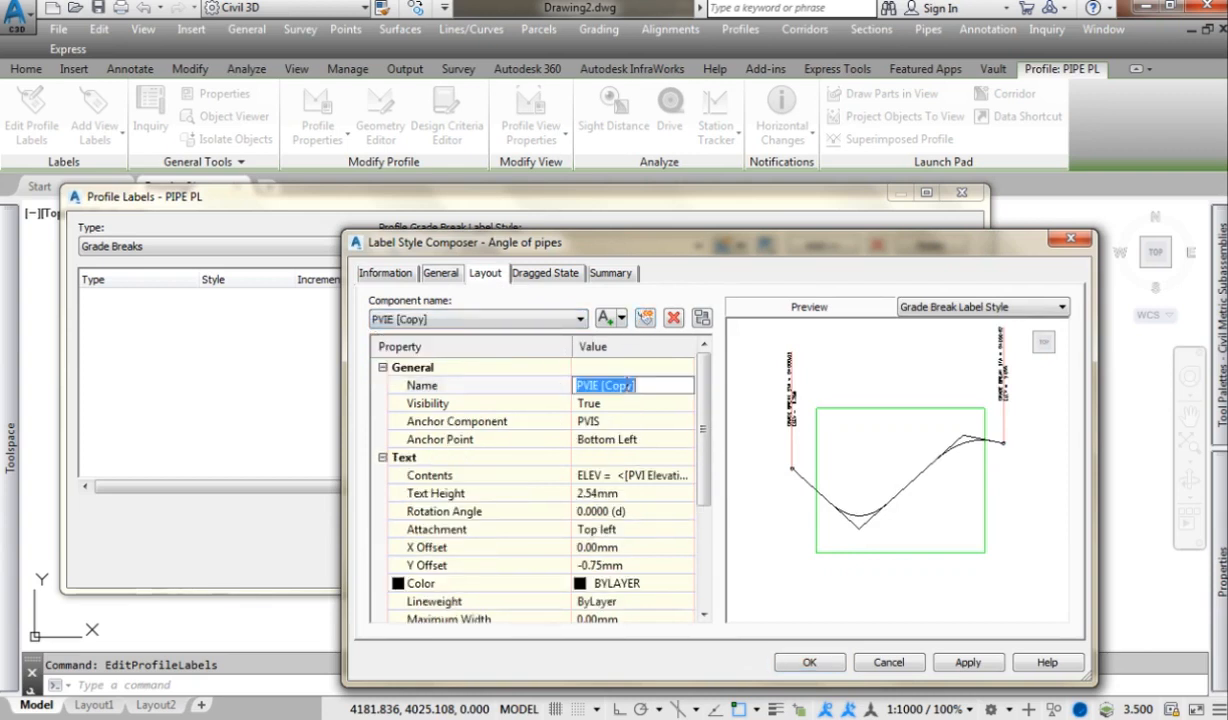
{"action": "type", "text": "Angle"}
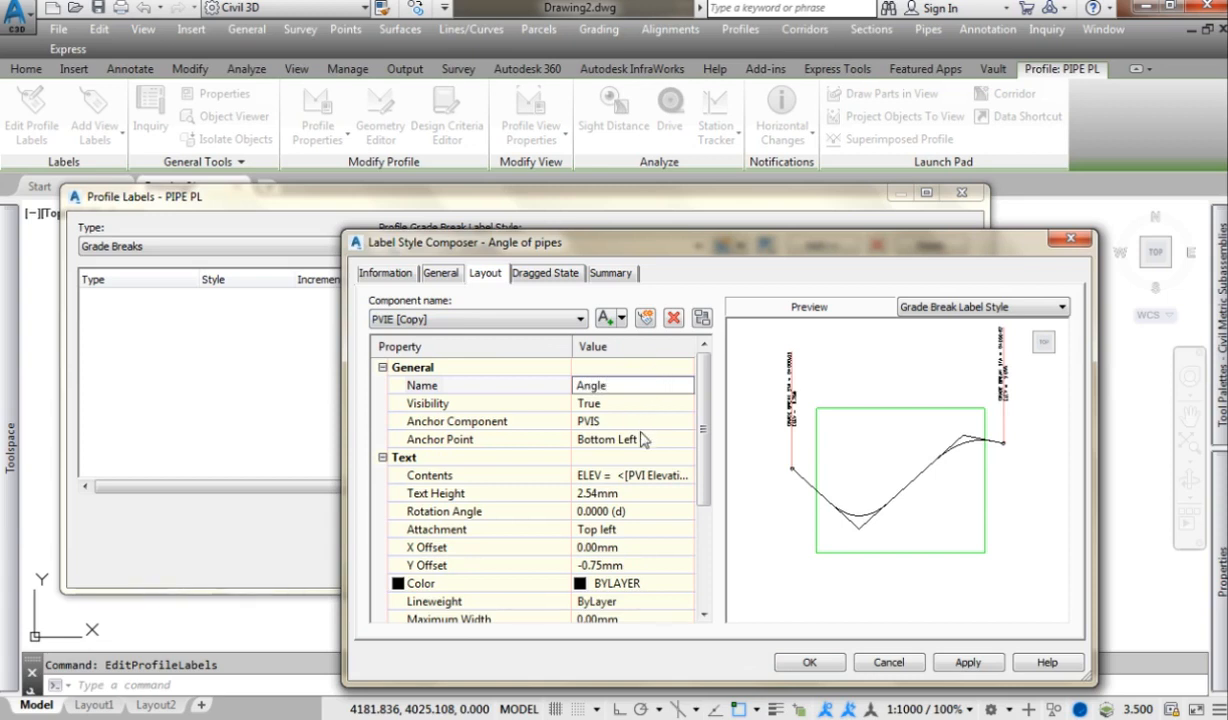
Replace the Angle component's contents with θ= followed by the Angle of pipes property in degrees at 0.01 precision.
{"action": "left_click", "coordinate": [648, 476]}
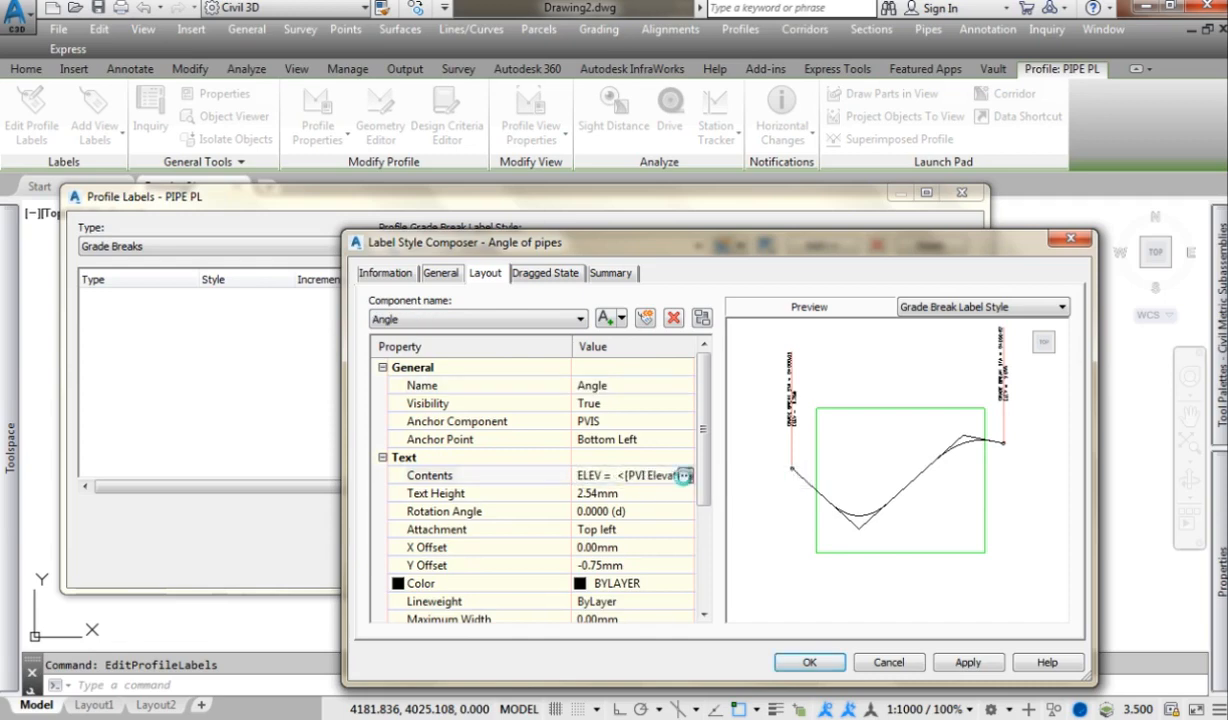
{"action": "left_click", "coordinate": [683, 476]}
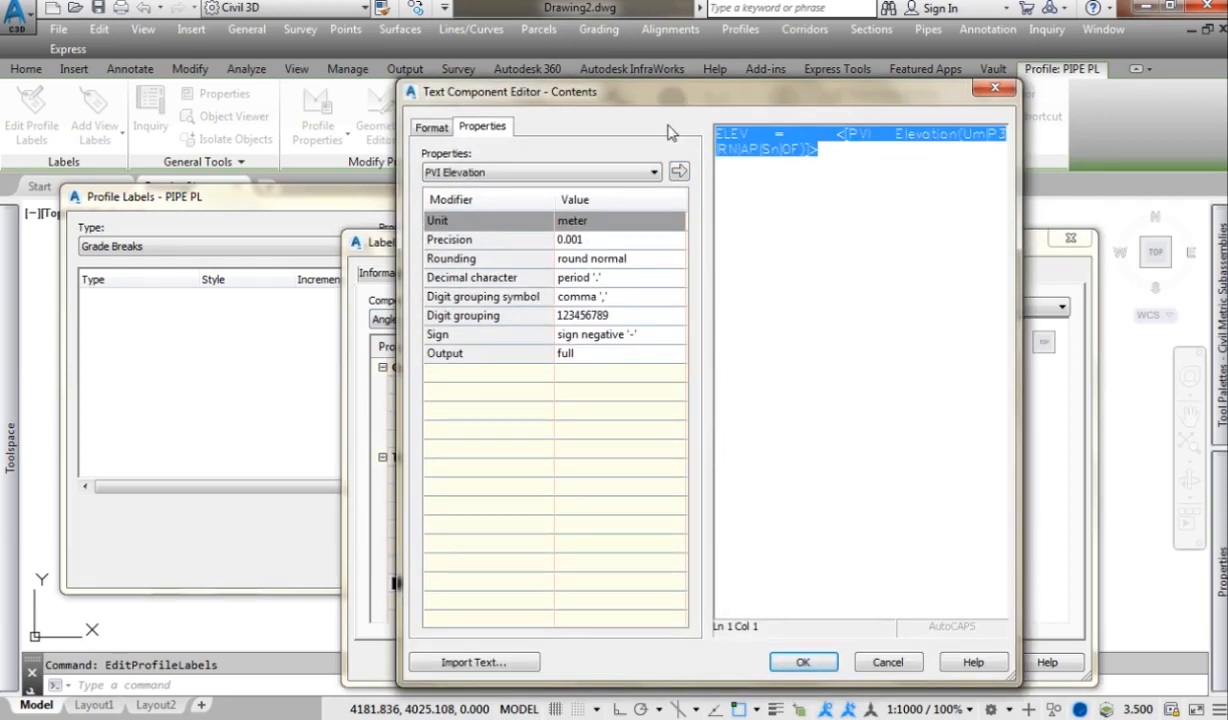
{"action": "type", "text": "a="}
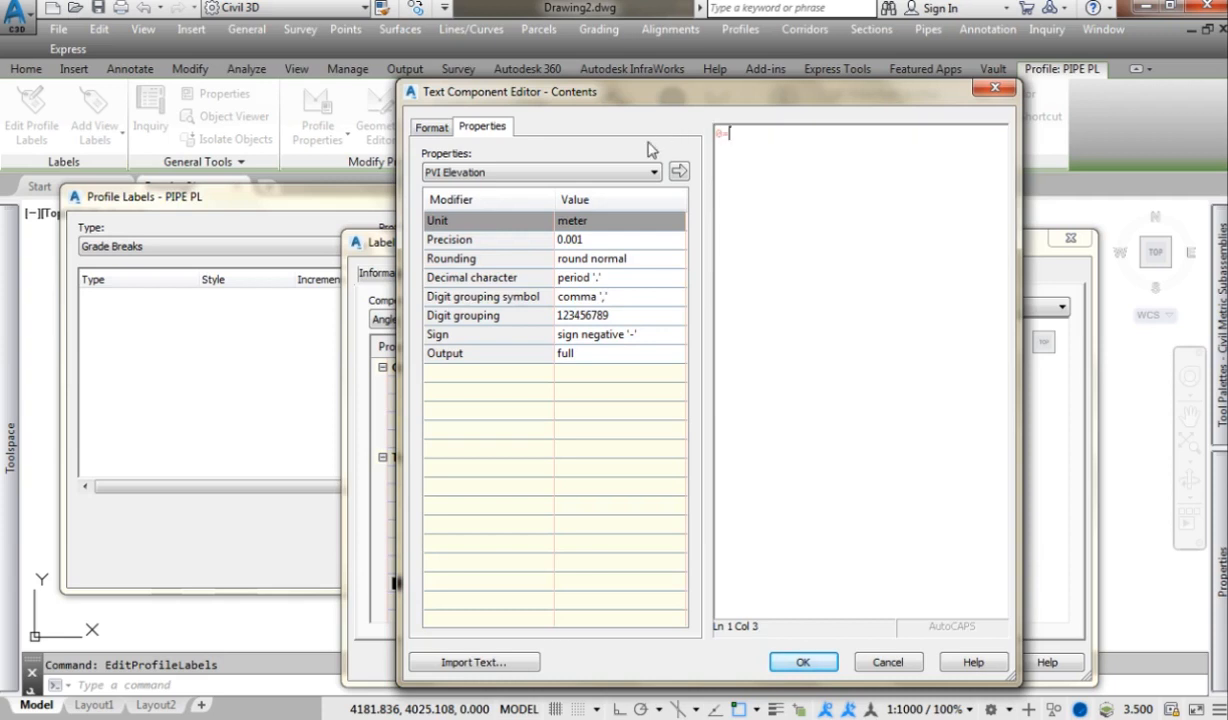
{"action": "left_click", "coordinate": [548, 172]}
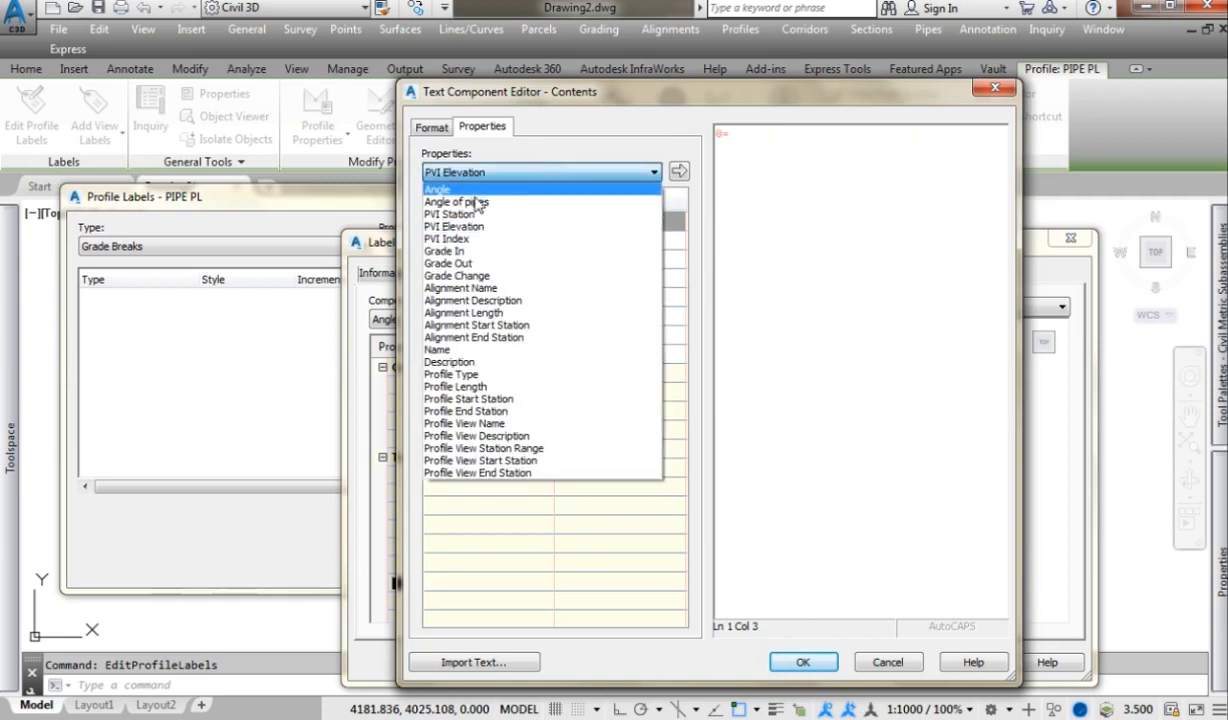
{"action": "left_click", "coordinate": [521, 188]}
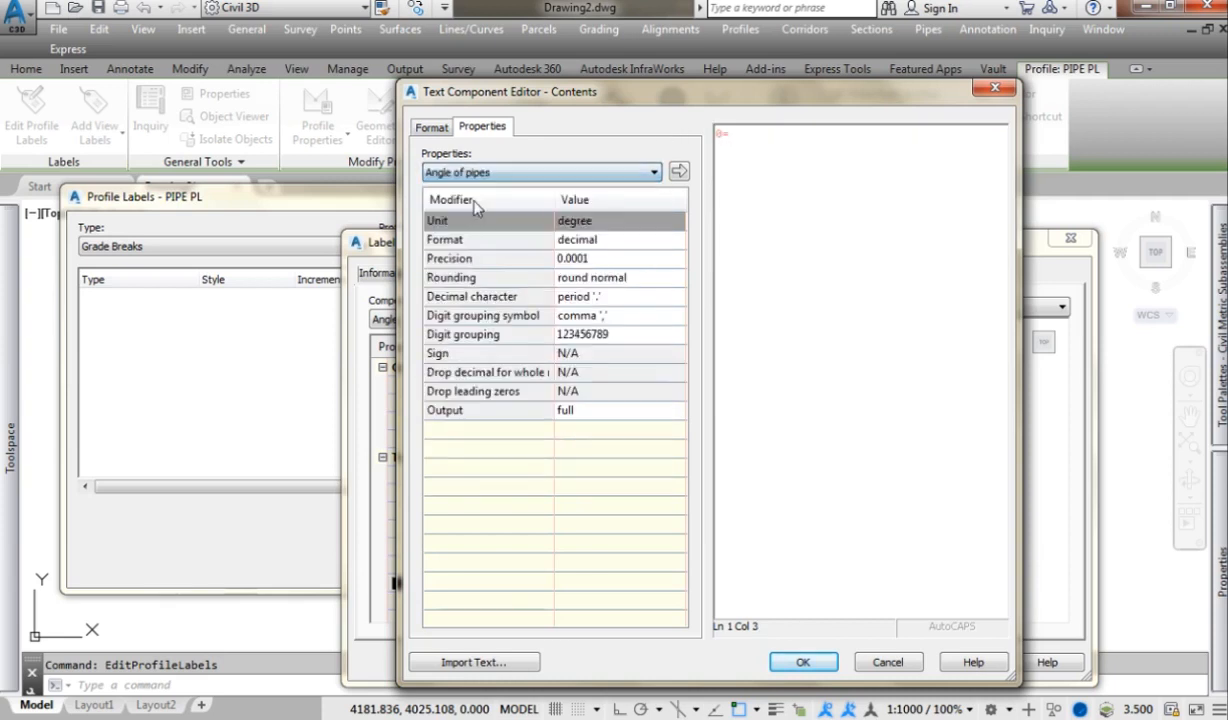
{"action": "left_click", "coordinate": [587, 259]}
{"action": "left_click", "coordinate": [587, 259]}
{"action": "left_click", "coordinate": [588, 297]}
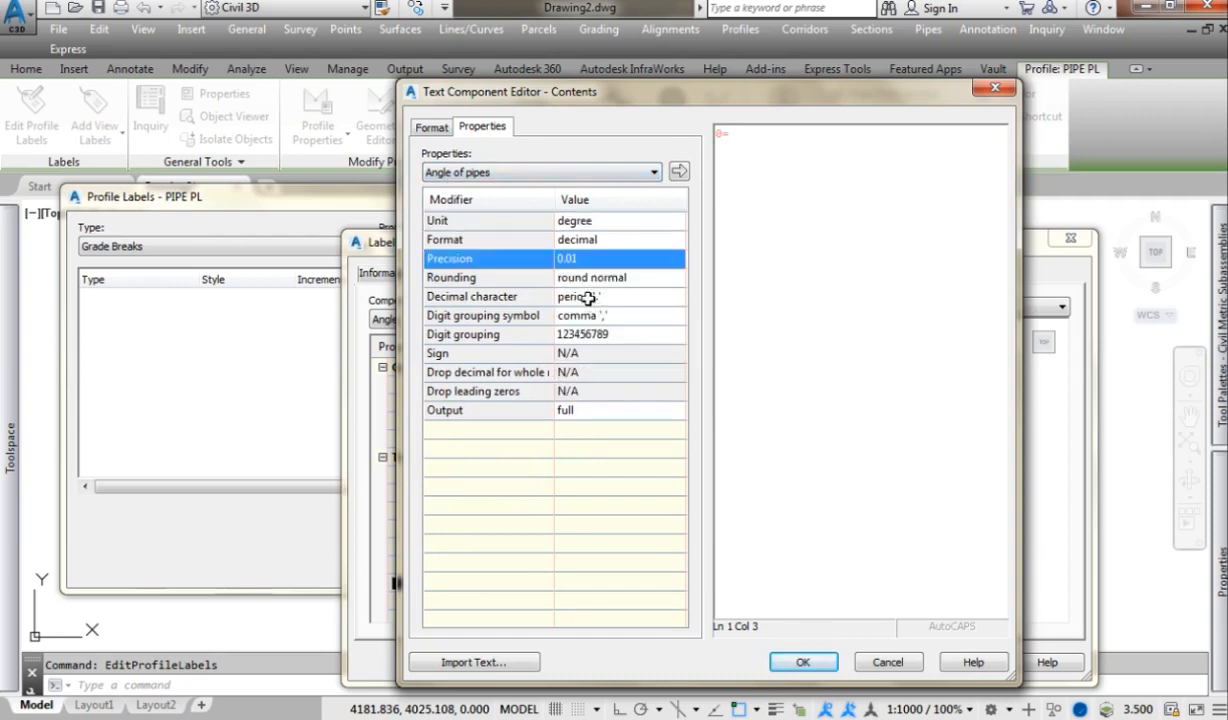
{"action": "left_click", "coordinate": [679, 172]}
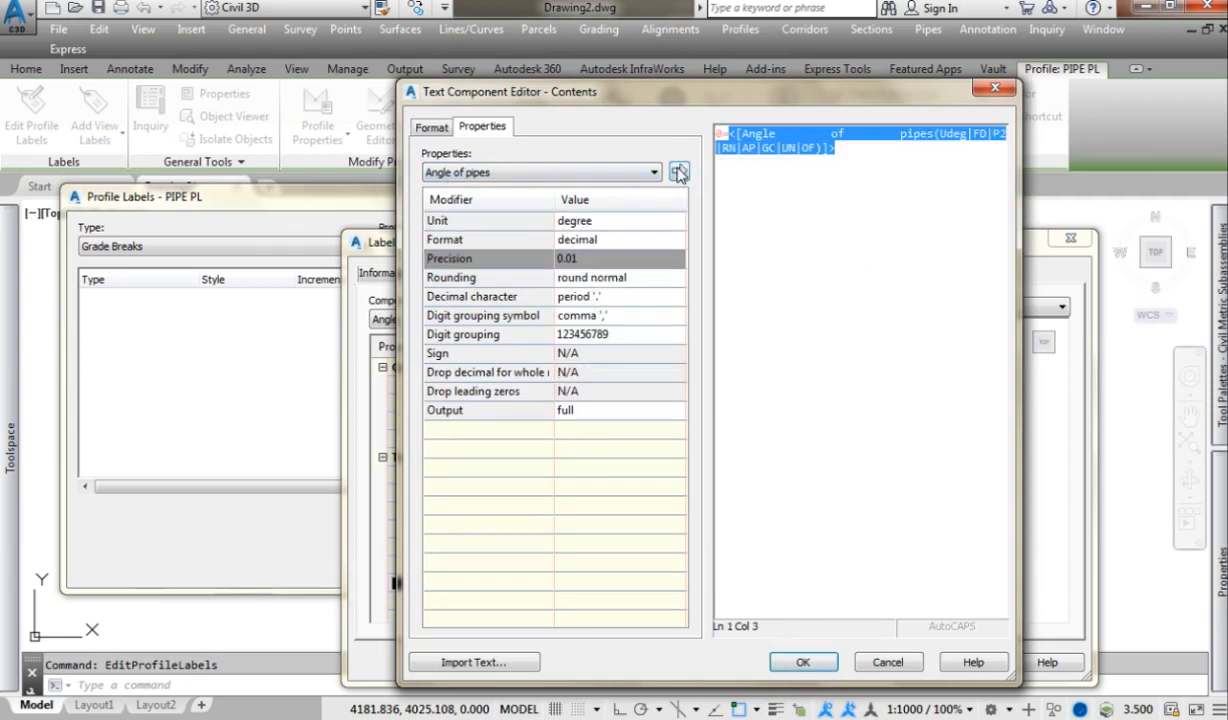
{"action": "left_click", "coordinate": [830, 663]}
{"action": "scroll", "coordinate": [787, 411], "scroll_direction": "up", "scroll_amount": 5}
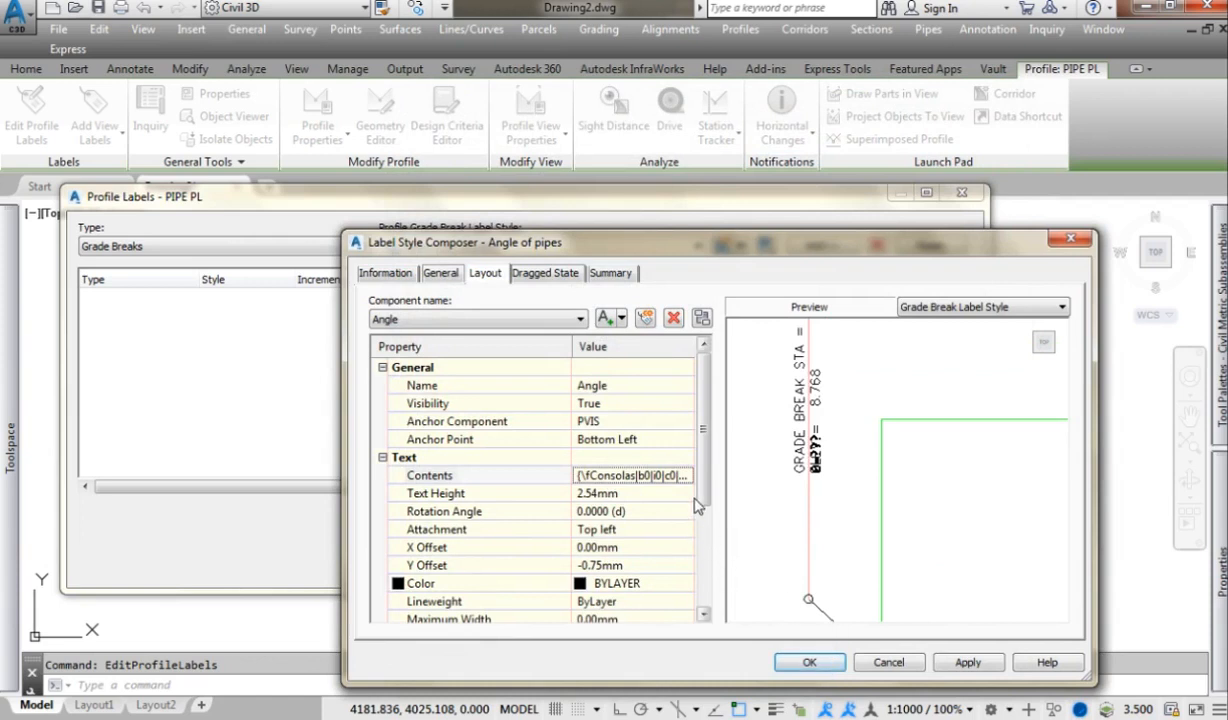
Set the Angle component's Y offset to -2.00 mm and accept the label style.
{"action": "scroll", "coordinate": [690, 500], "scroll_direction": "down", "scroll_amount": 5}
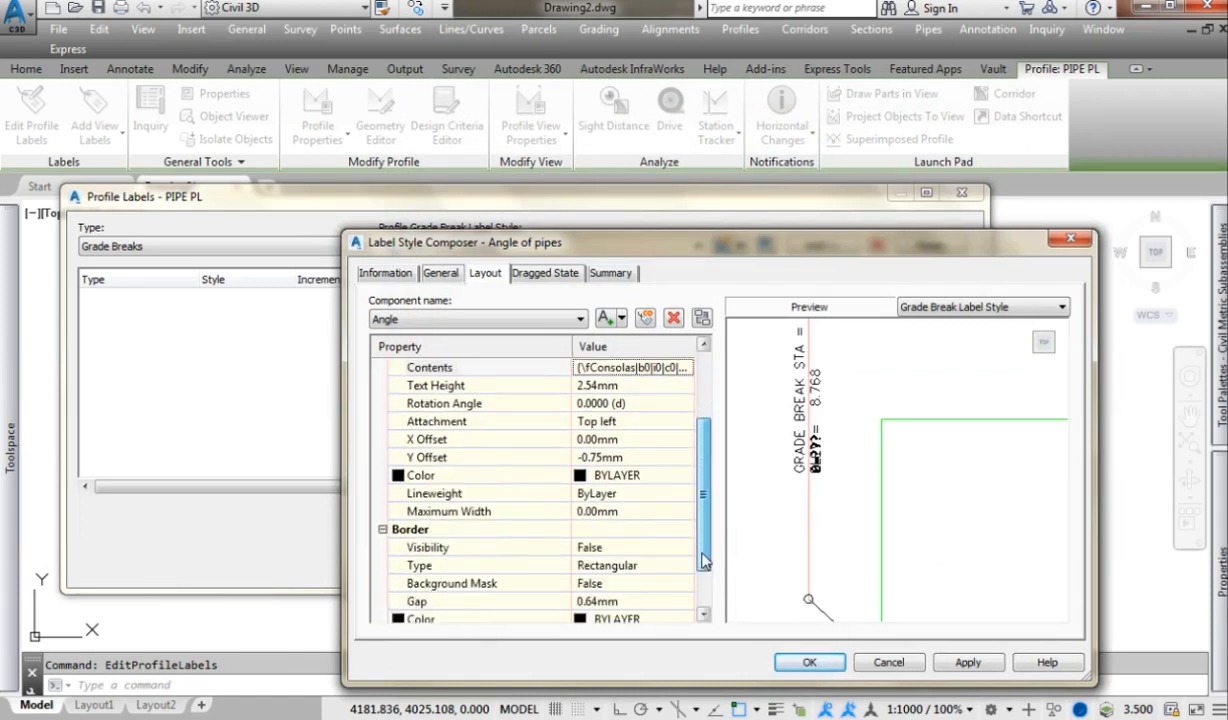
{"action": "left_click", "coordinate": [617, 457]}
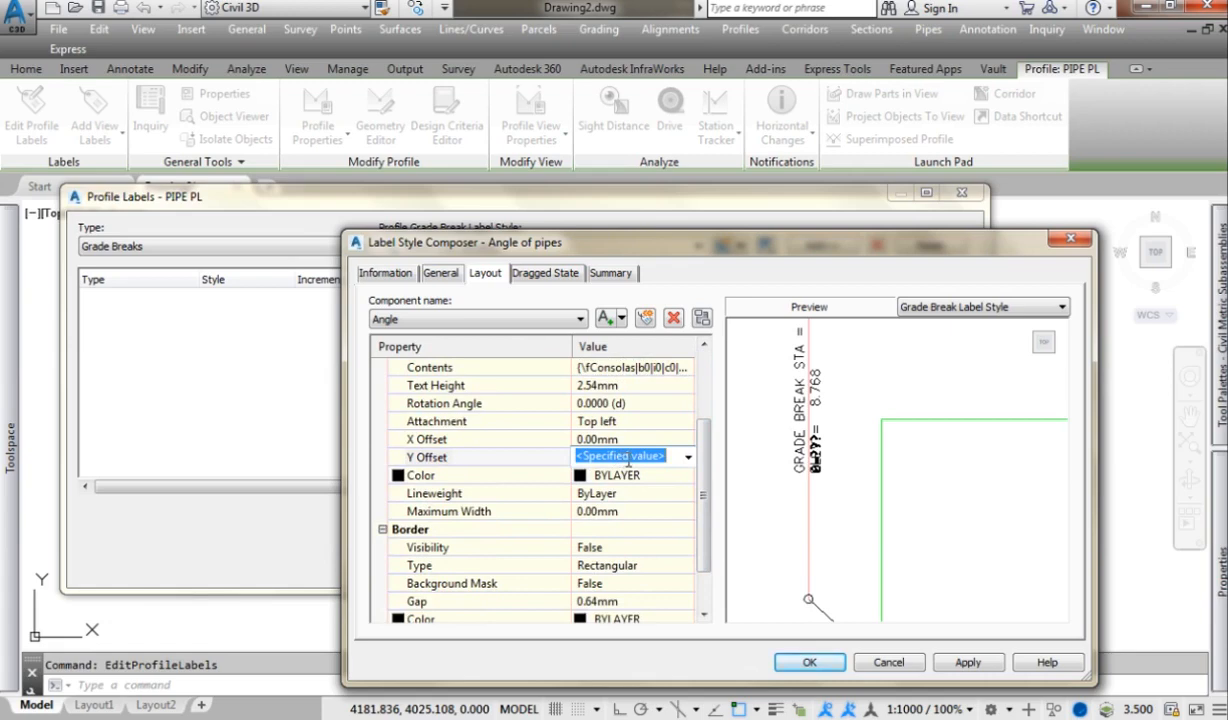
{"action": "left_click", "coordinate": [629, 462]}
{"action": "double_click", "coordinate": [622, 458]}
{"action": "type", "text": "-2.00mm"}
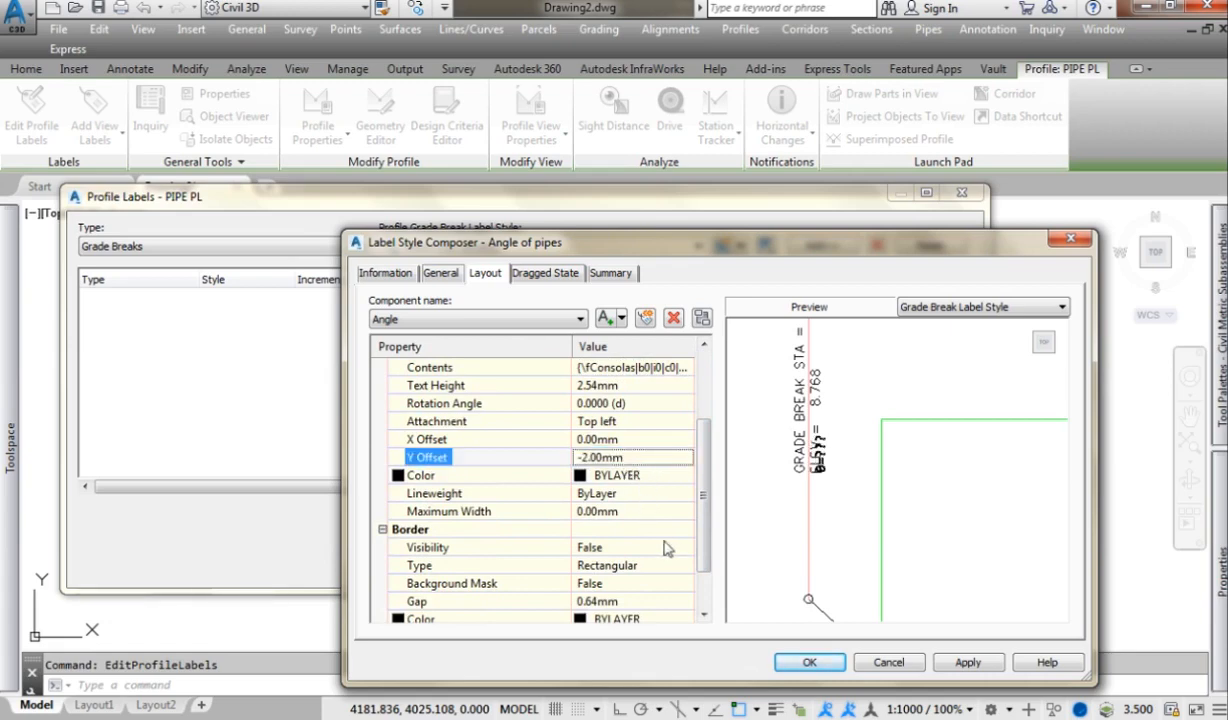
{"action": "left_click", "coordinate": [809, 662]}
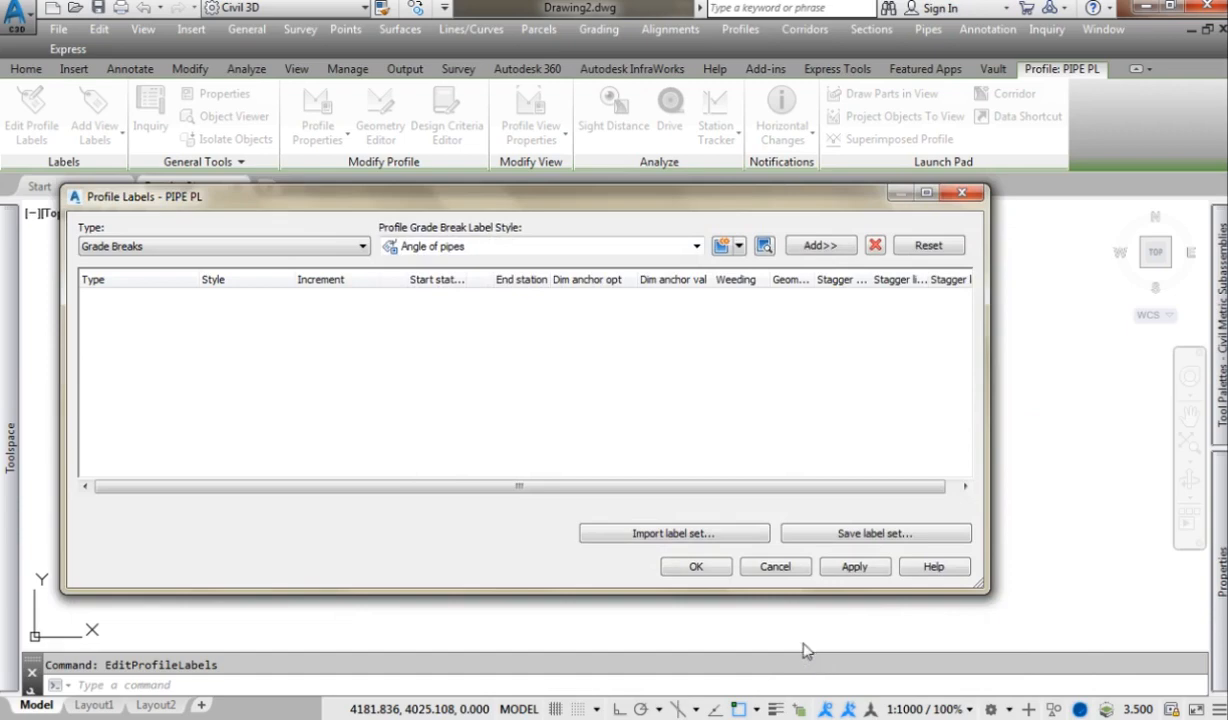
Add grade break labels in the Angle of pipes style to the pipe profile and apply them.
{"action": "left_click", "coordinate": [806, 246]}
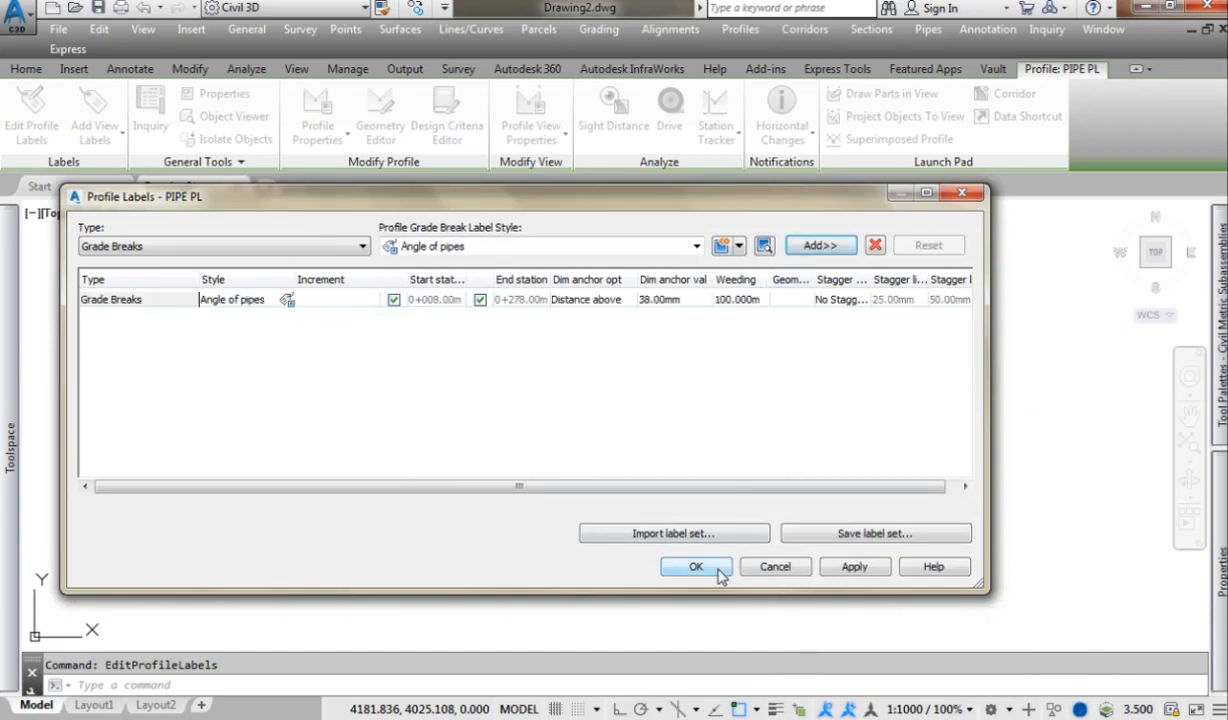
{"action": "left_click", "coordinate": [717, 570]}
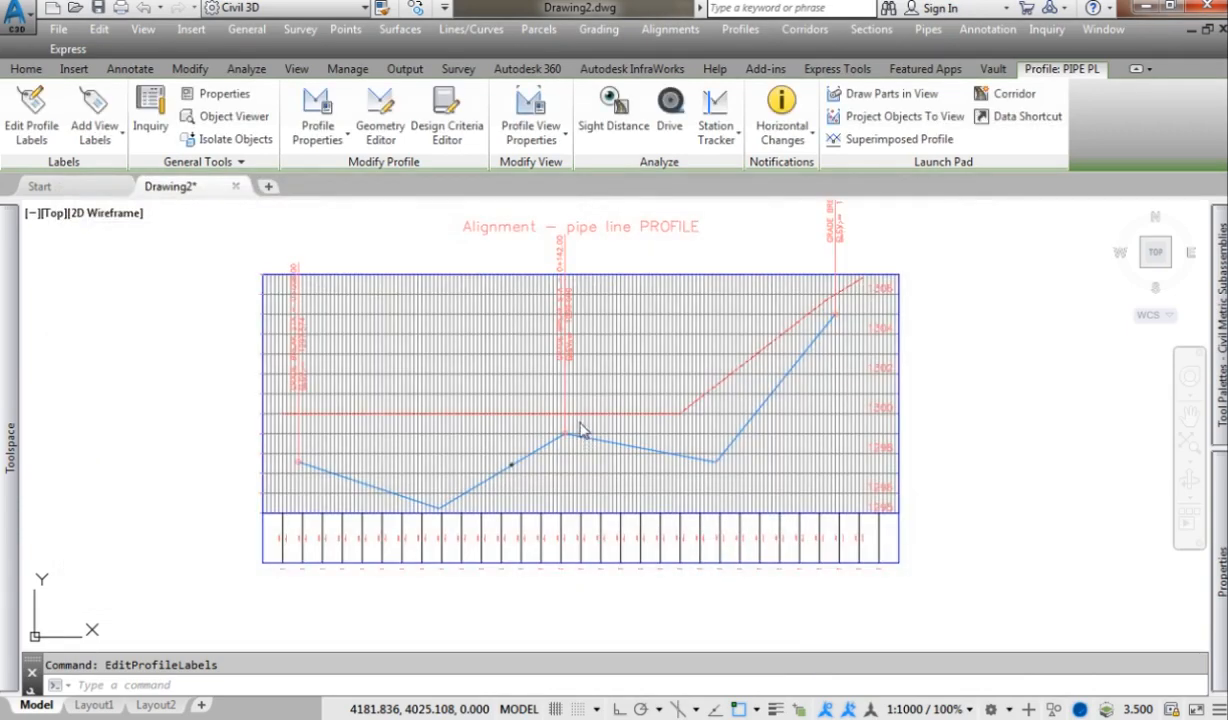
{"action": "scroll", "coordinate": [567, 345], "scroll_direction": "up", "scroll_amount": 6}
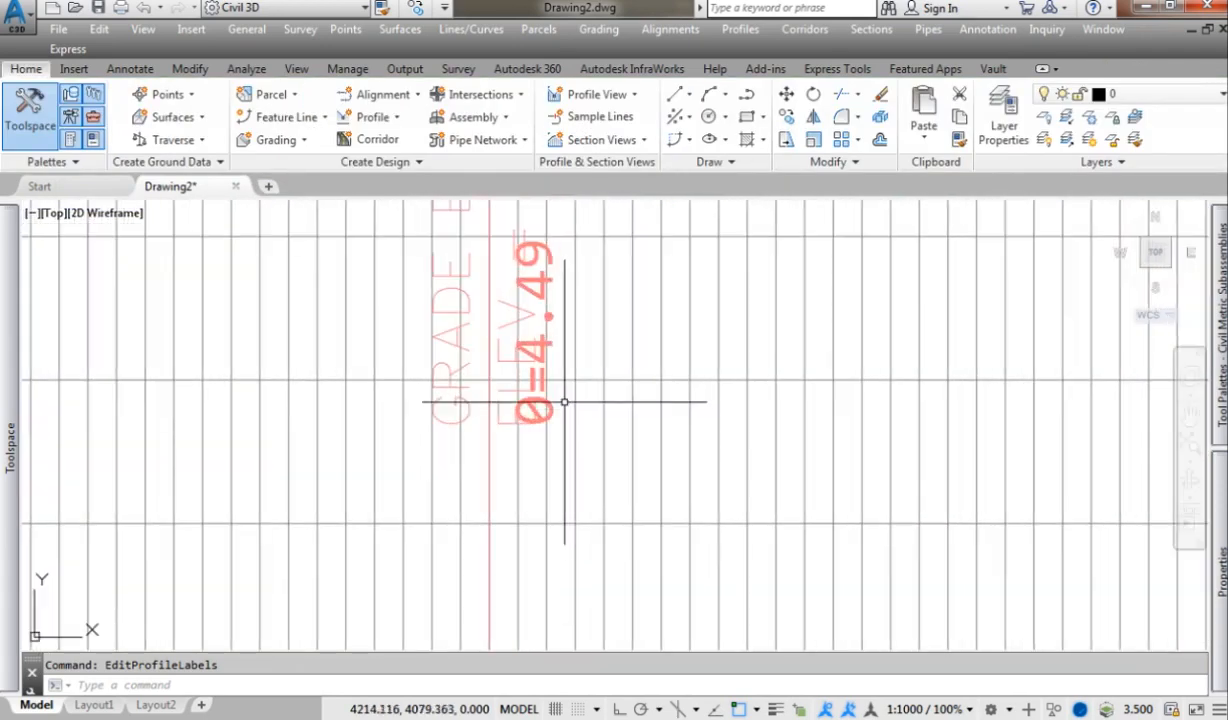
{"action": "scroll", "coordinate": [603, 450], "scroll_direction": "down", "scroll_amount": 5}
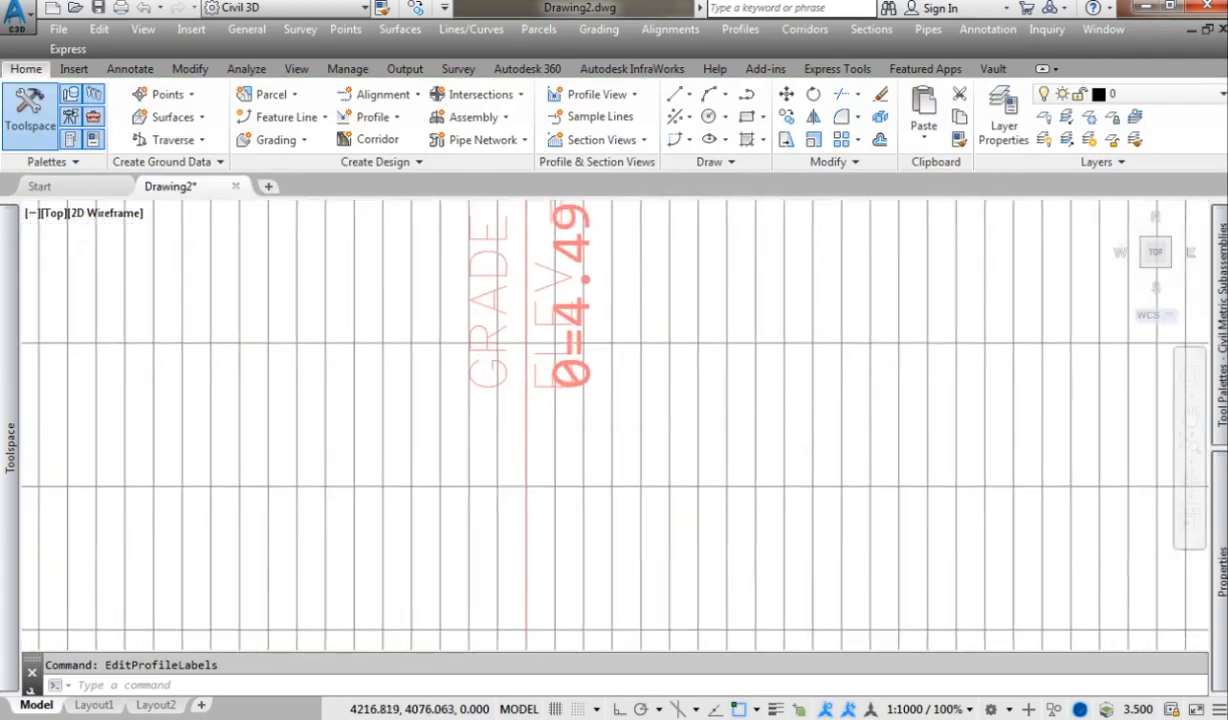
{"action": "scroll", "coordinate": [625, 400], "scroll_direction": "down", "scroll_amount": 5}
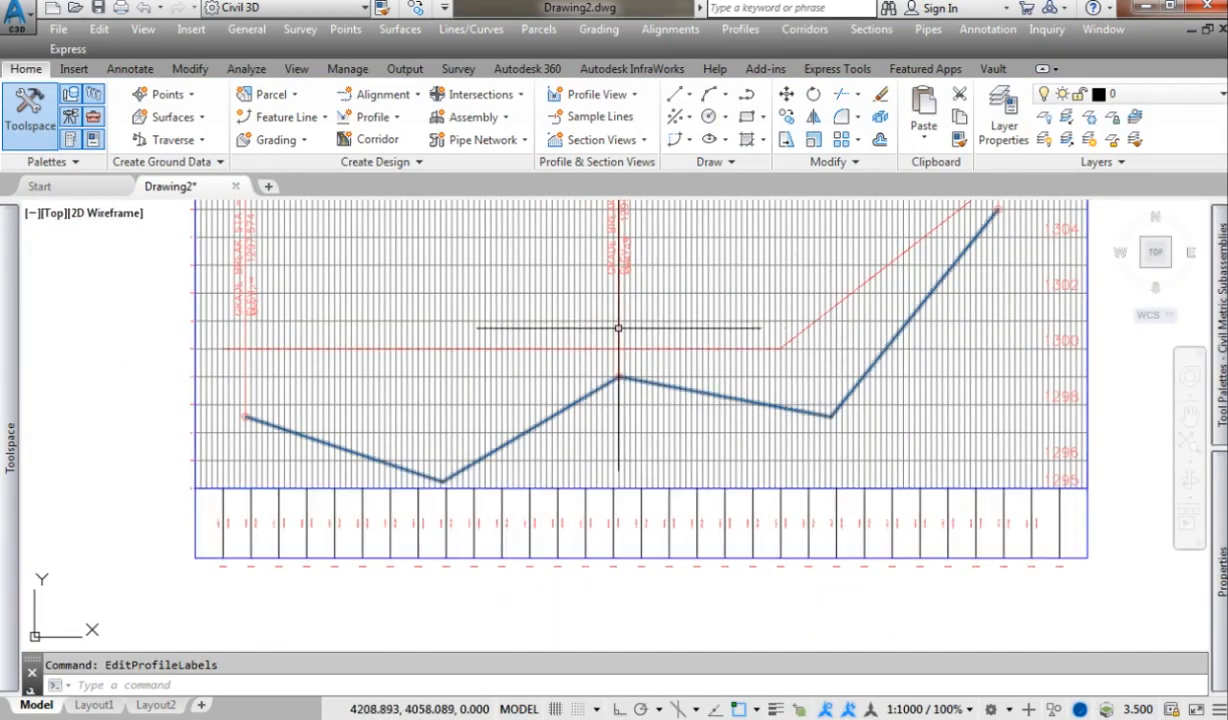
Reopen the pipe profile's label settings and set the grade break labels' weeding to 10 m.
{"action": "left_click", "coordinate": [617, 377]}
{"action": "right_click", "coordinate": [622, 389]}
{"action": "left_click", "coordinate": [678, 629]}
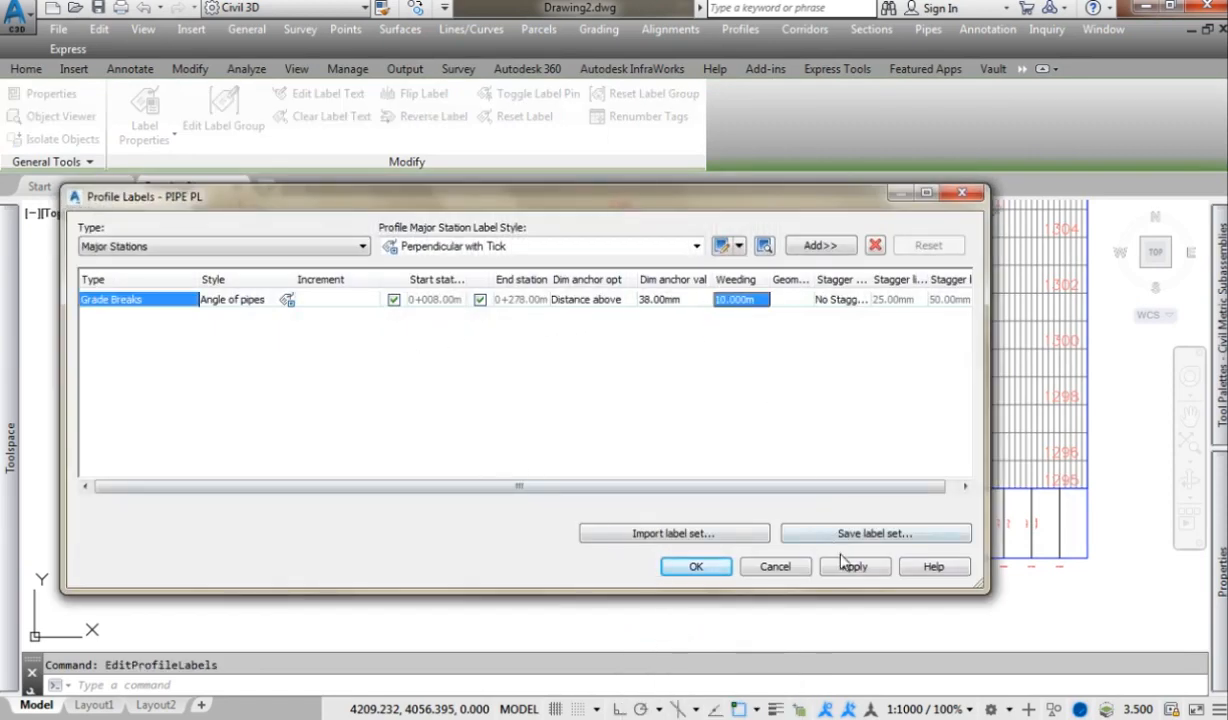
{"action": "left_click", "coordinate": [718, 567]}
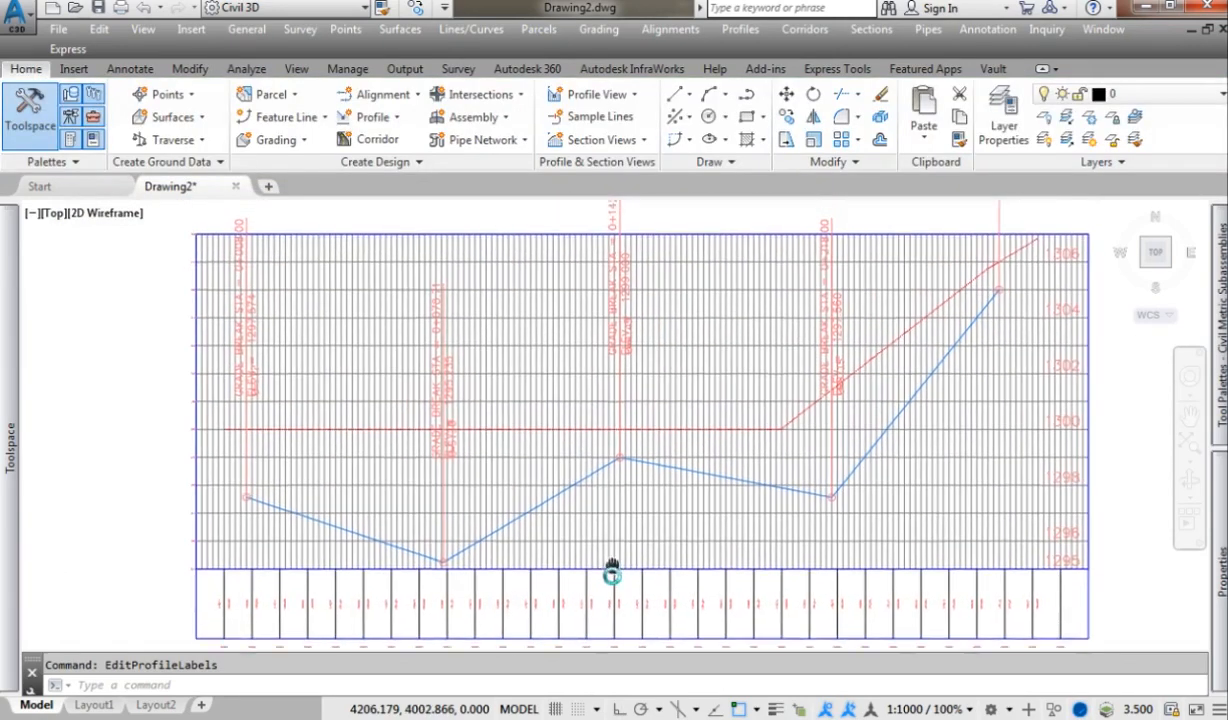
{"action": "middle_click_drag", "start_coordinate": [612, 575], "coordinate": [612, 593]}
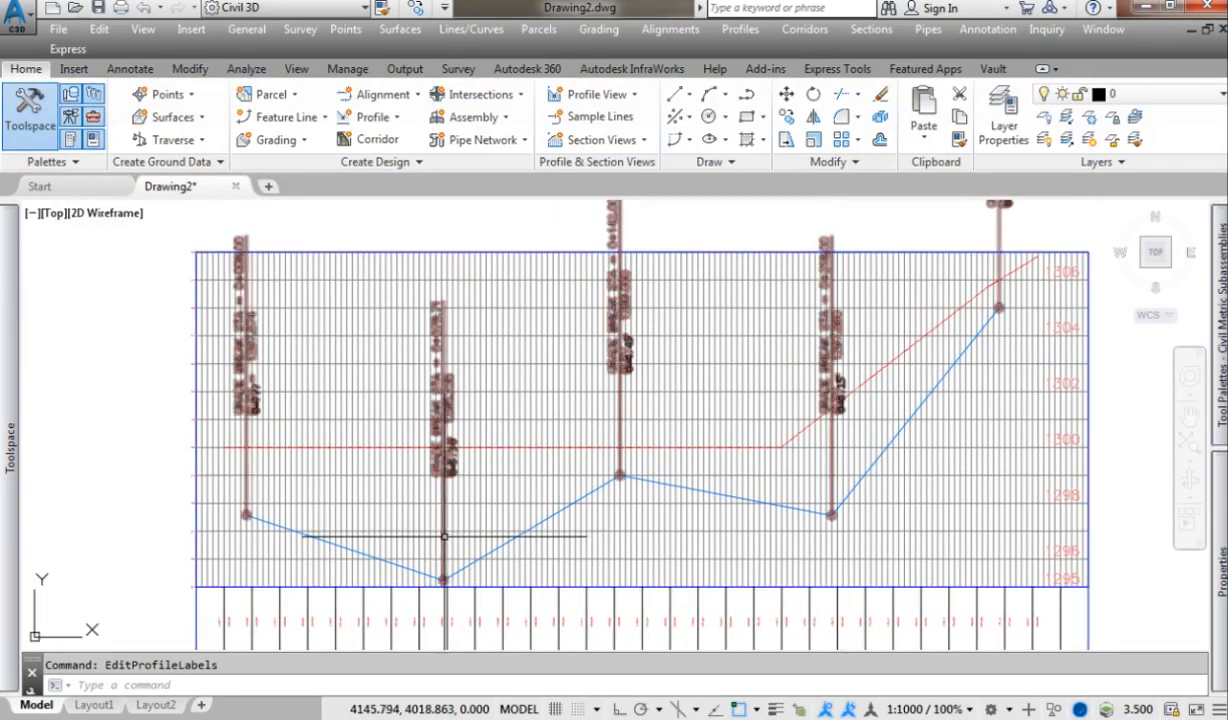
{"action": "left_click", "coordinate": [444, 537]}
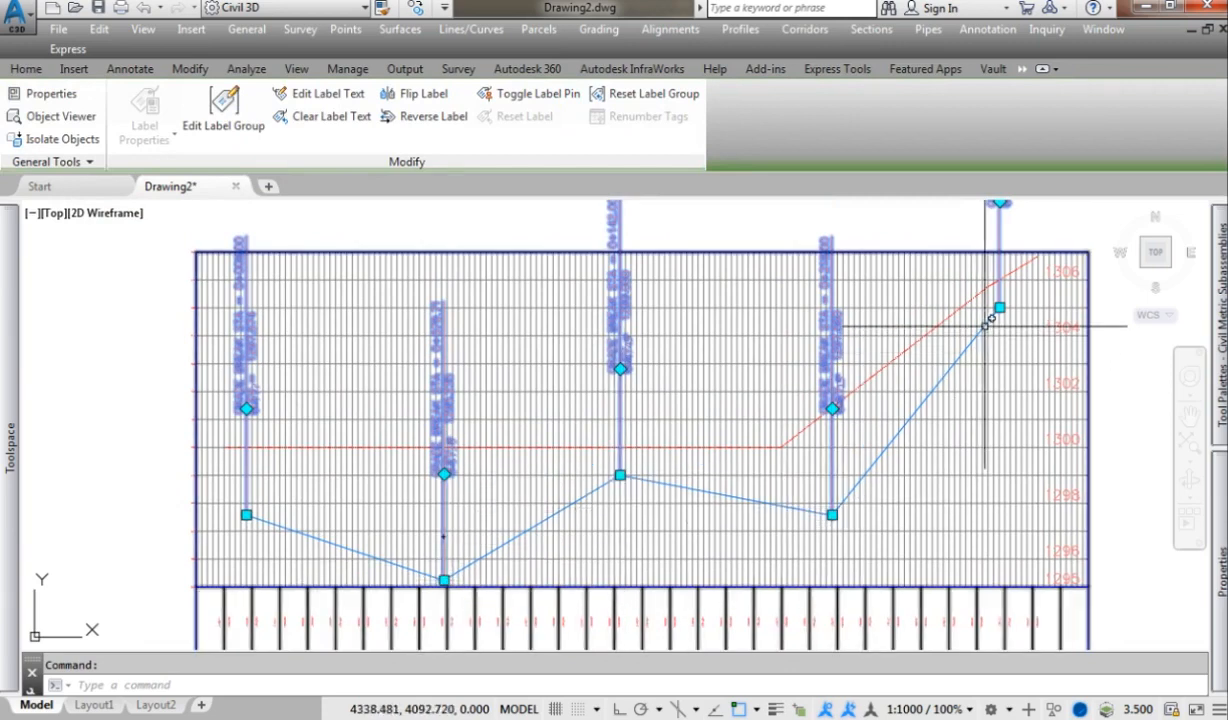
{"action": "key", "text": "Escape"}
Open the Angle of pipes style for editing from the profile's grade break label settings.
{"action": "scroll", "coordinate": [615, 405], "scroll_direction": "up", "scroll_amount": 2}
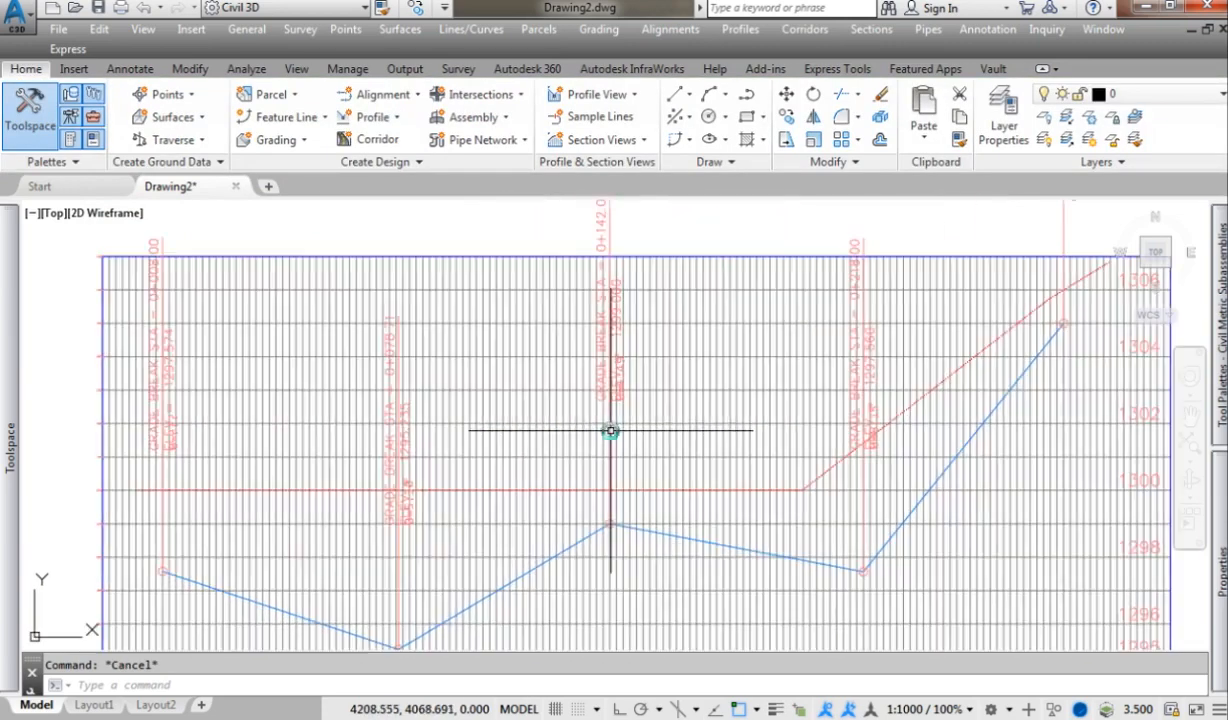
{"action": "left_click", "coordinate": [611, 431]}
{"action": "right_click", "coordinate": [611, 431]}
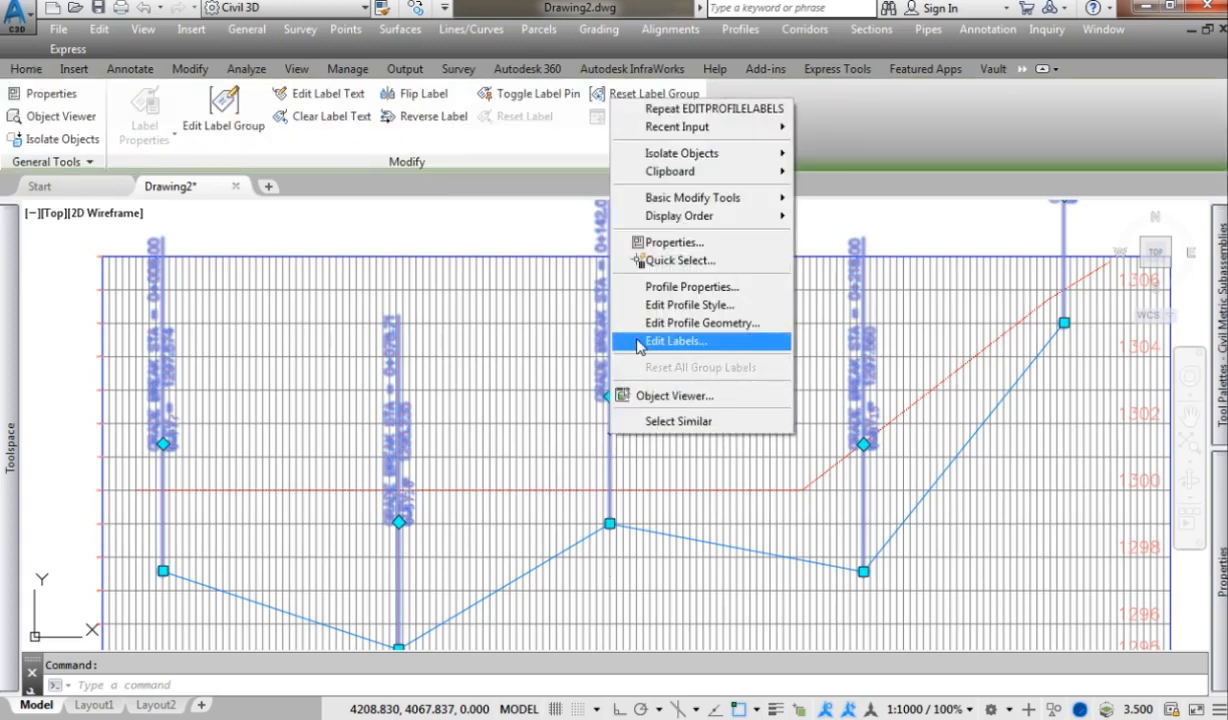
{"action": "left_click", "coordinate": [640, 342]}
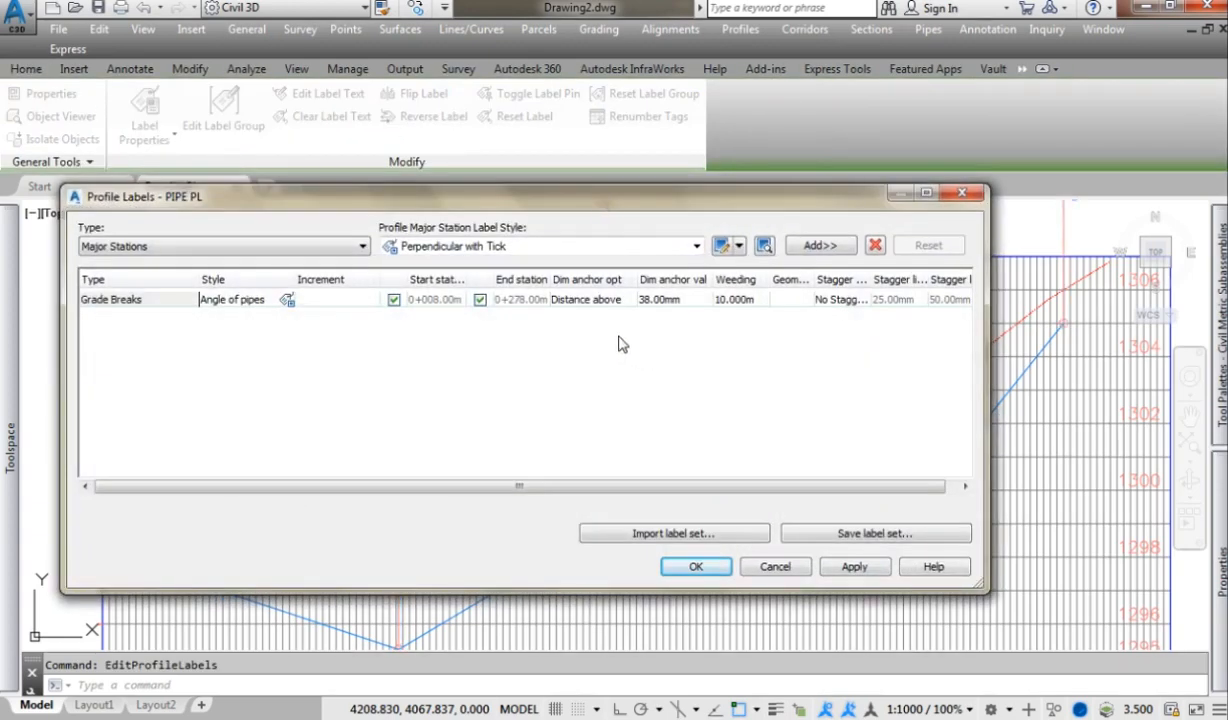
{"action": "left_click", "coordinate": [287, 300]}
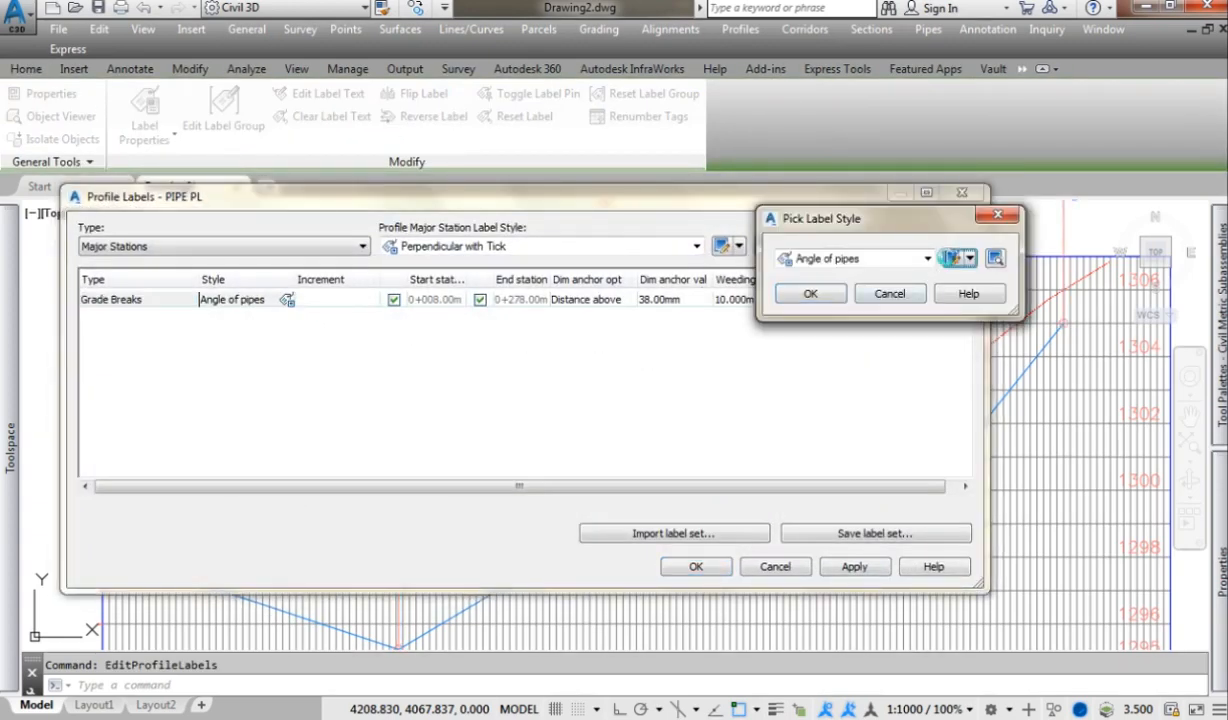
{"action": "left_click", "coordinate": [952, 258]}
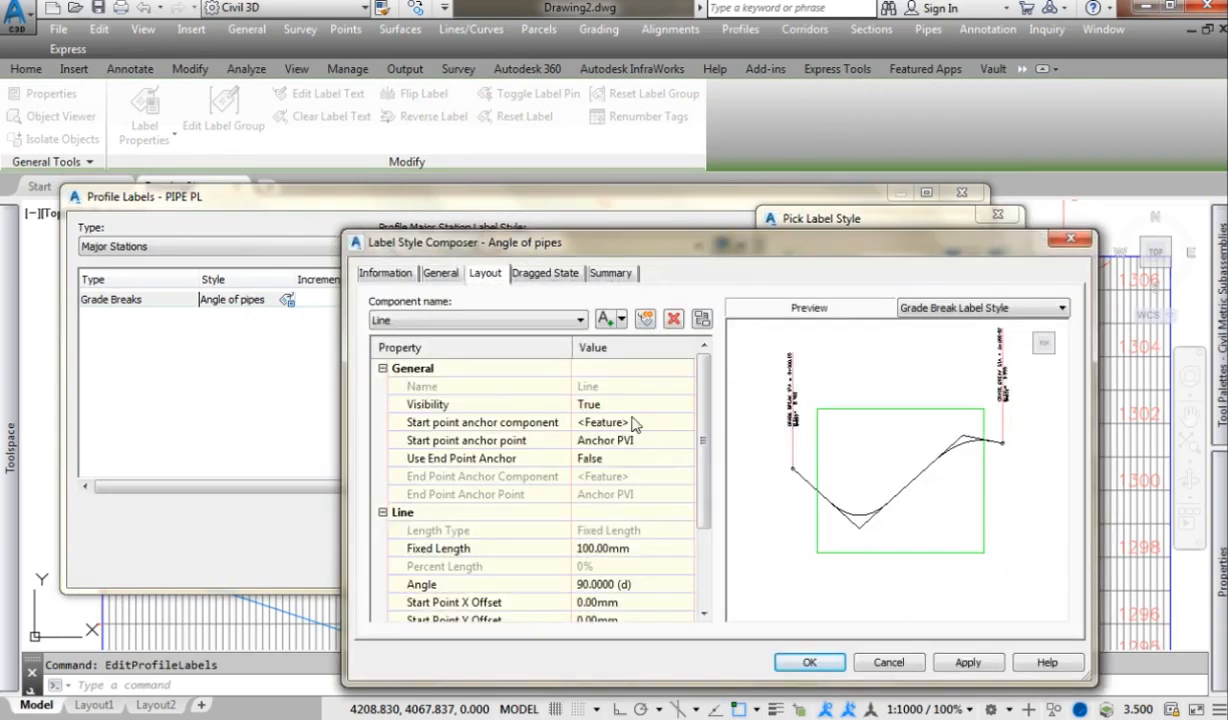
Set the Angle component's Y offset to -5.00 mm and apply the revised style to the profile labels.
{"action": "left_click", "coordinate": [465, 318]}
{"action": "left_click", "coordinate": [455, 385]}
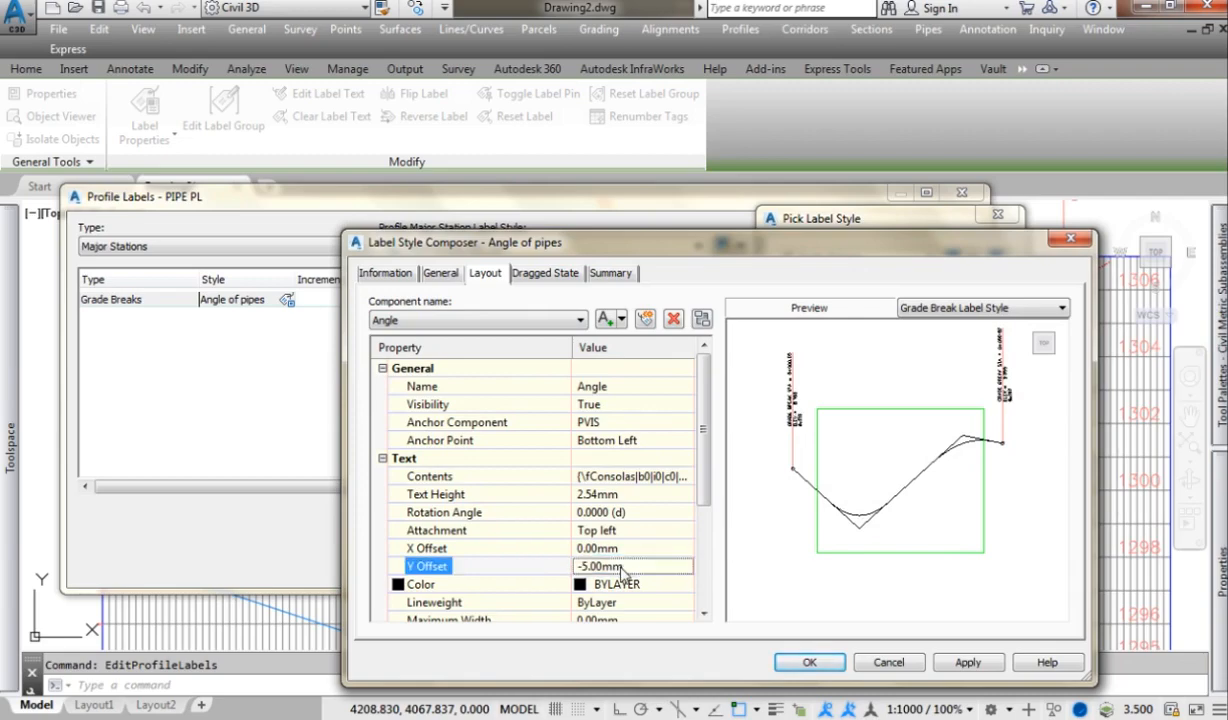
{"action": "left_click", "coordinate": [800, 663]}
{"action": "left_click", "coordinate": [810, 293]}
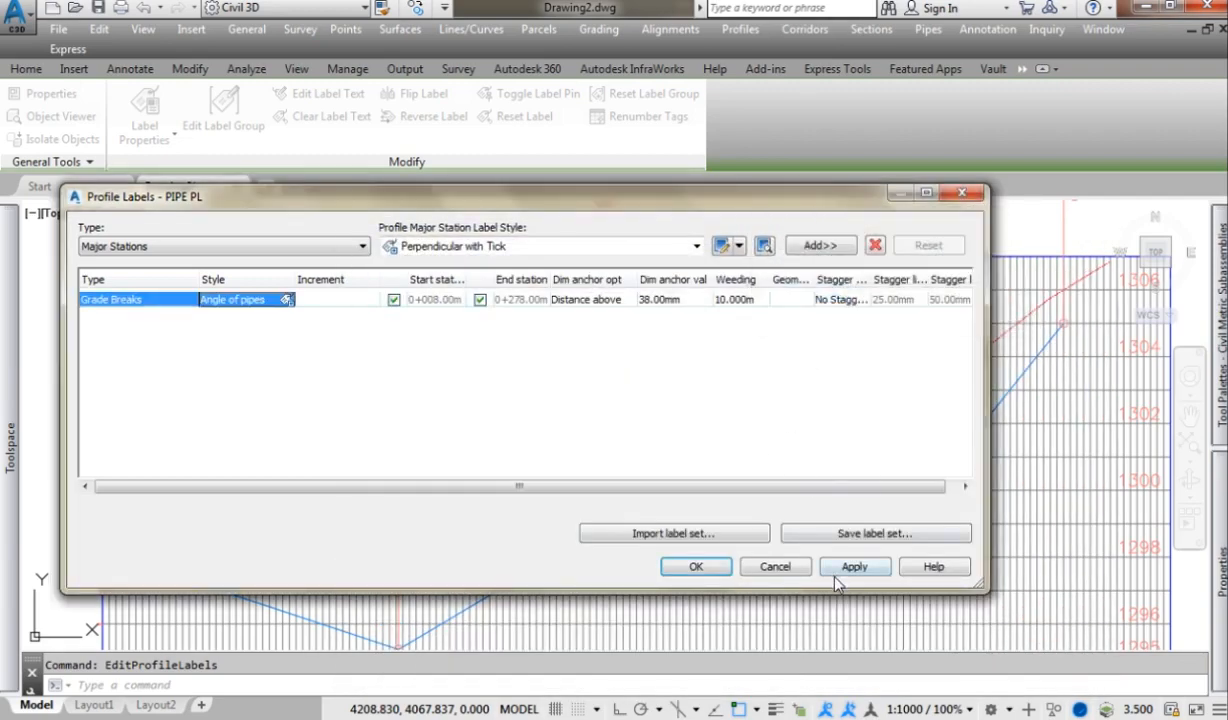
{"action": "left_click", "coordinate": [696, 566]}
{"action": "scroll", "coordinate": [640, 393], "scroll_direction": "up", "scroll_amount": 6}
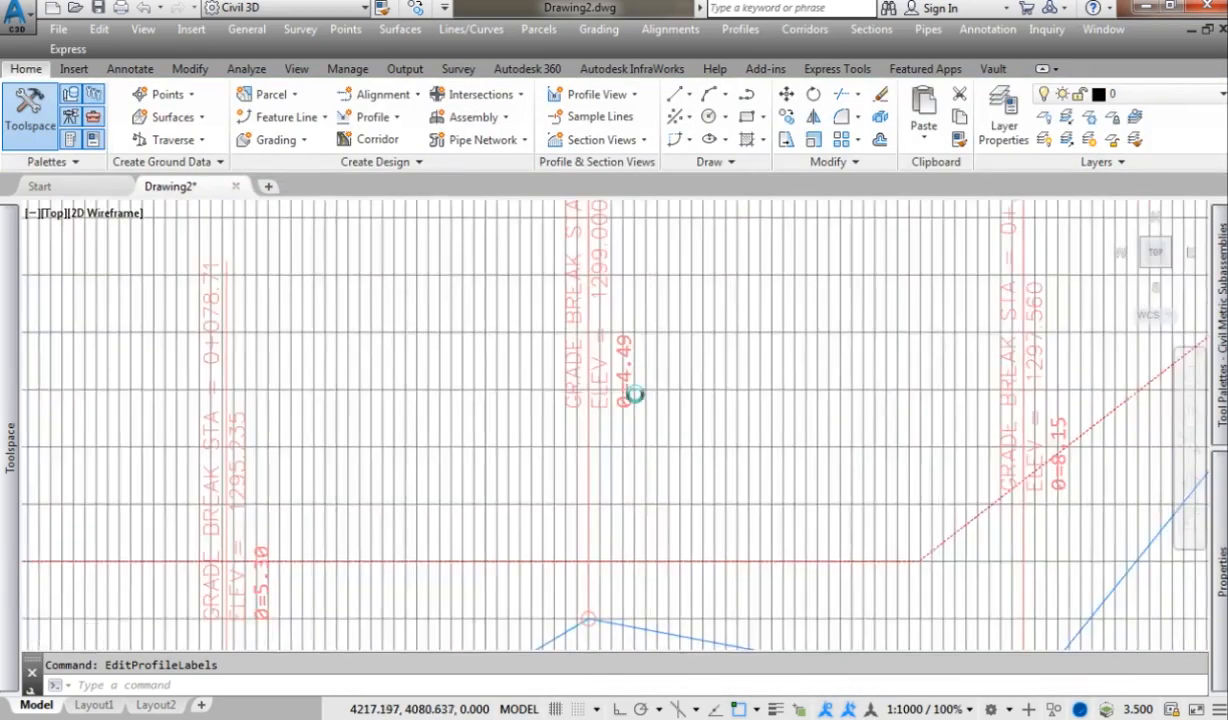
{"action": "scroll", "coordinate": [613, 365], "scroll_direction": "down", "scroll_amount": 5}
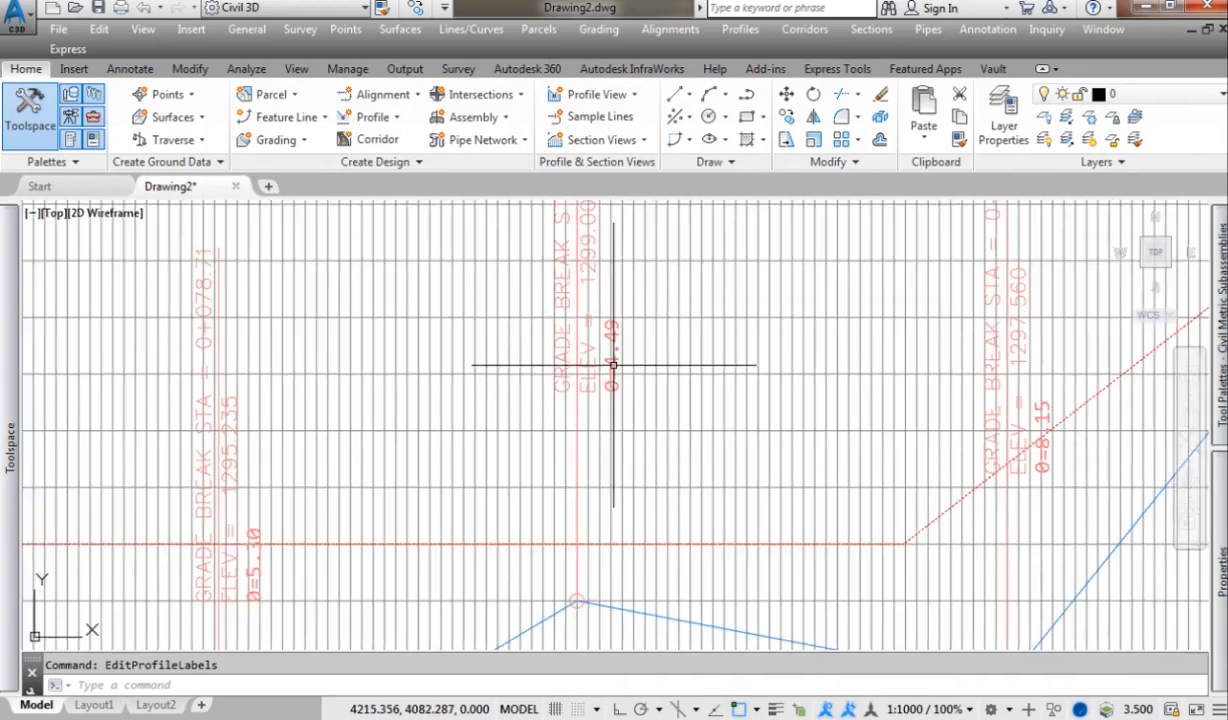
{"action": "middle_click_drag", "start_coordinate": [643, 470], "coordinate": [659, 329]}
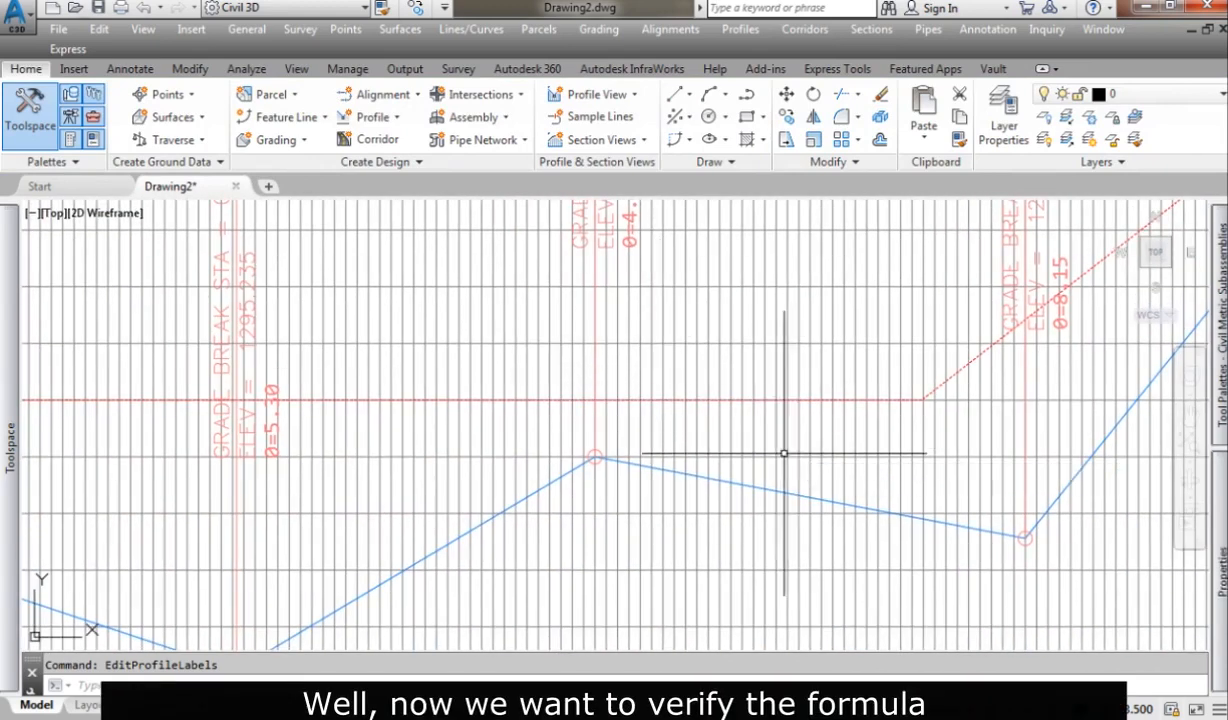
Edit the profile view style and set its vertical exaggeration to 1.000.
{"action": "scroll", "coordinate": [750, 475], "scroll_direction": "down", "scroll_amount": 4}
{"action": "left_click", "coordinate": [698, 468]}
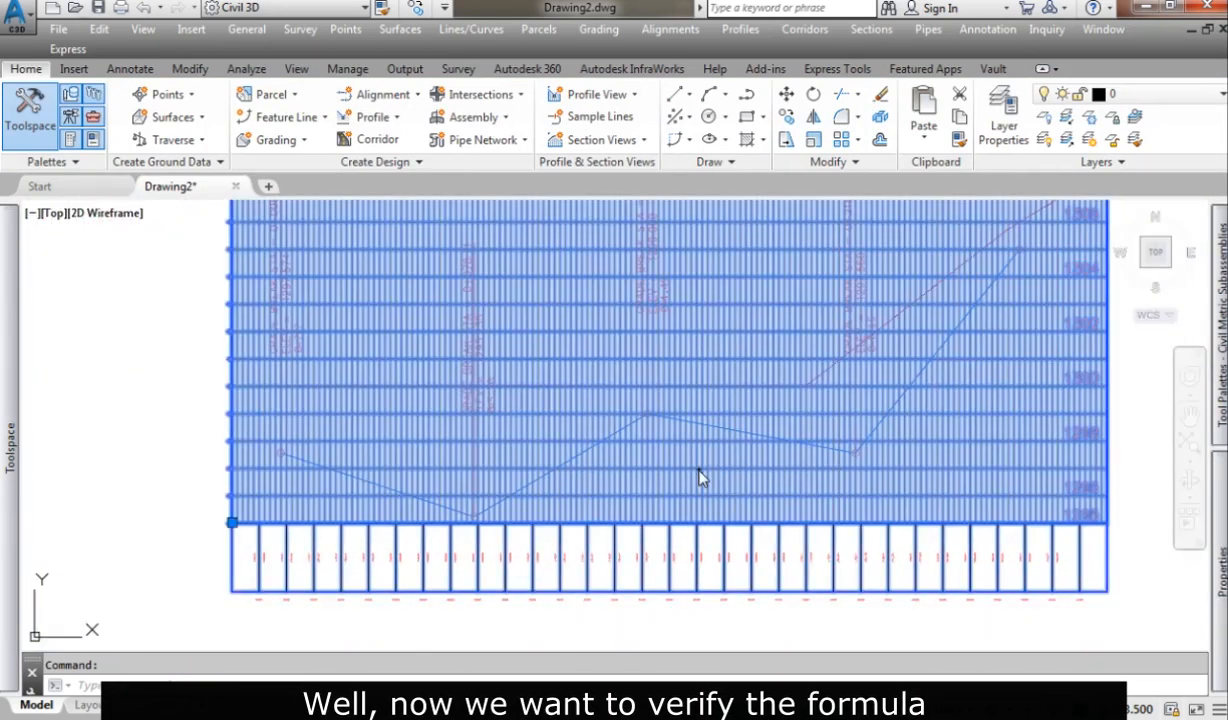
{"action": "right_click", "coordinate": [700, 478]}
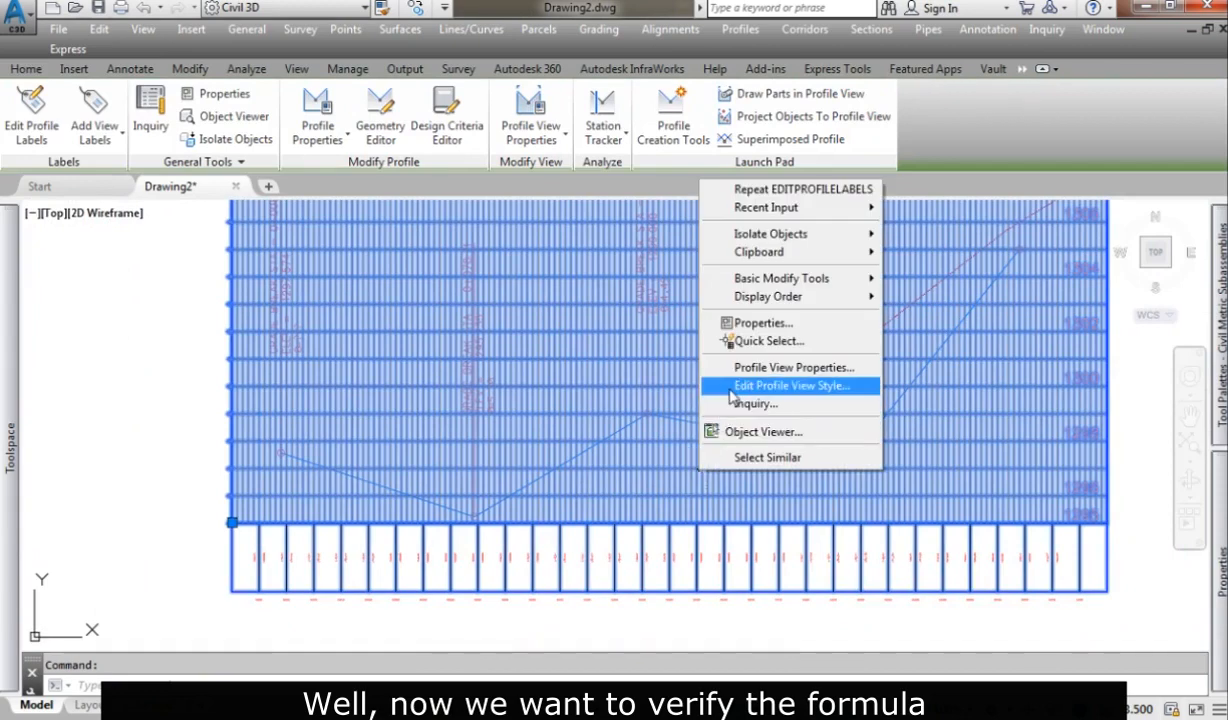
{"action": "left_click", "coordinate": [765, 386]}
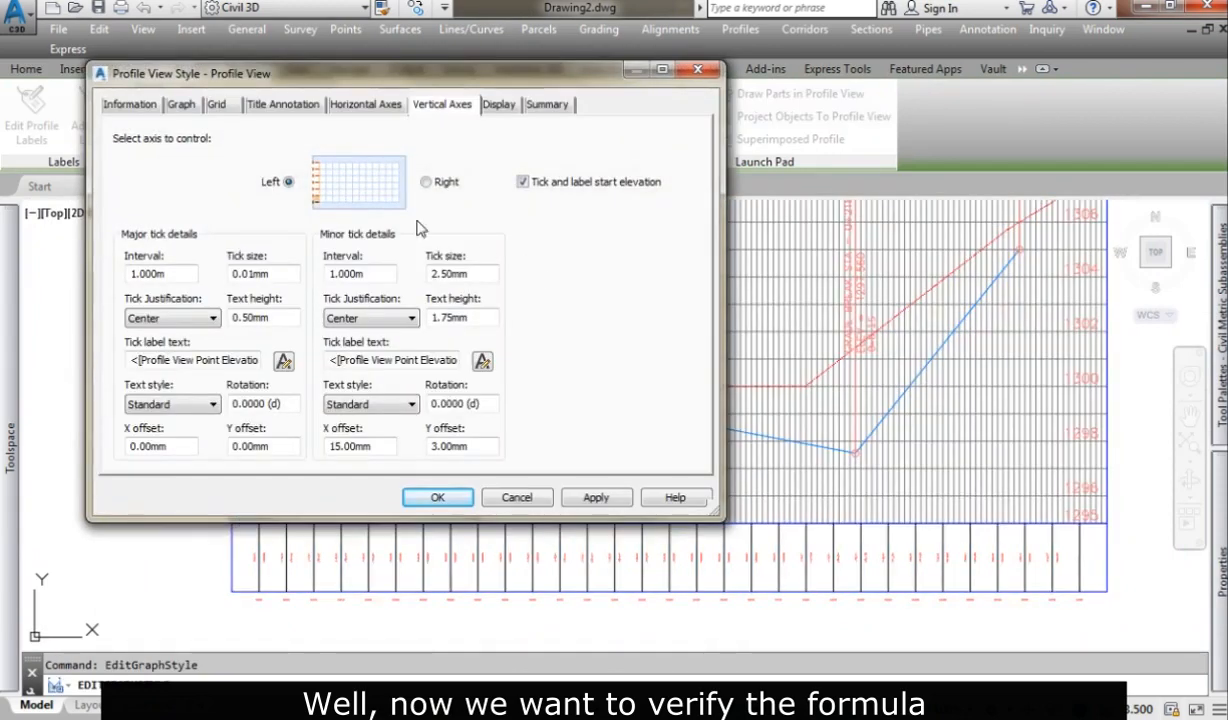
{"action": "left_click", "coordinate": [183, 106]}
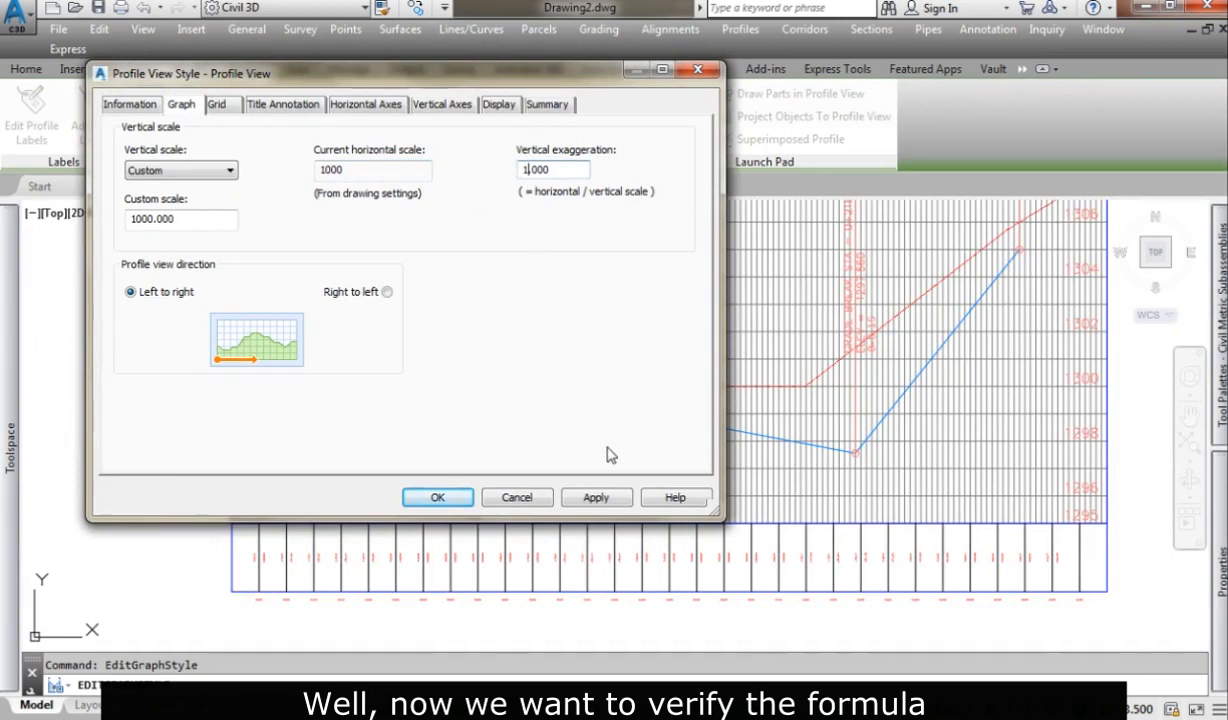
{"action": "left_click", "coordinate": [598, 497]}
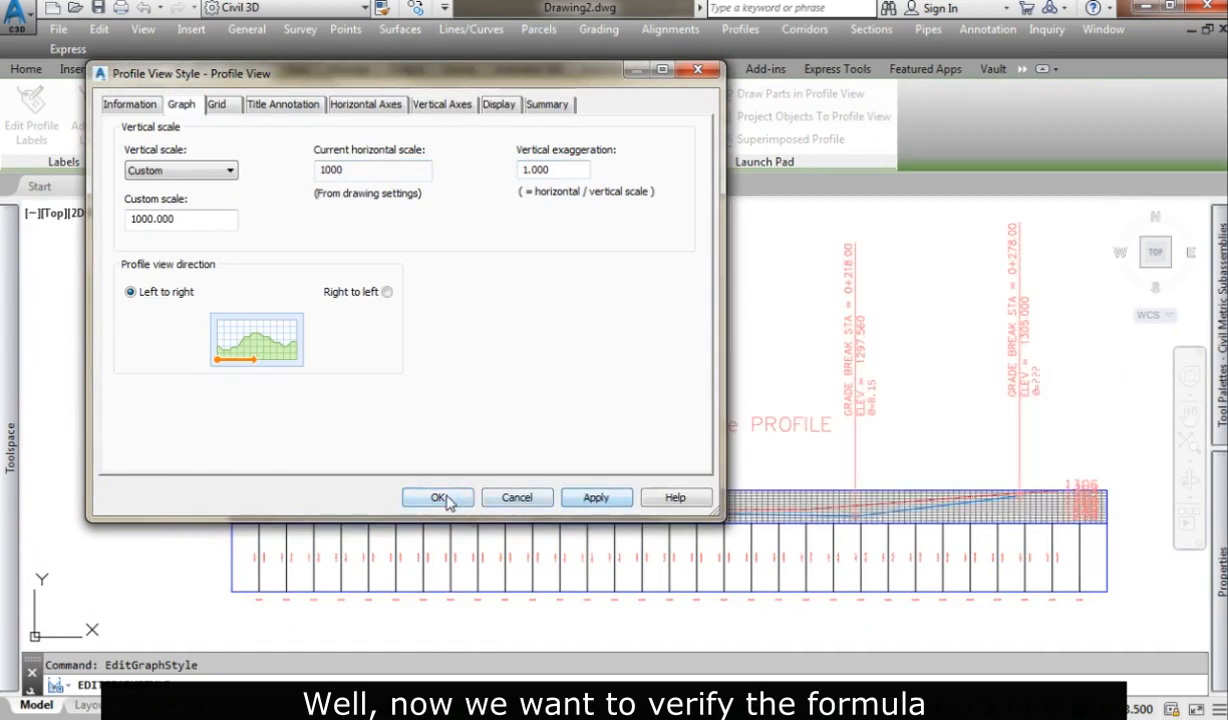
Set the bottom horizontal axis's major and minor tick intervals to 1 m and accept the profile view style.
{"action": "left_click", "coordinate": [338, 105]}
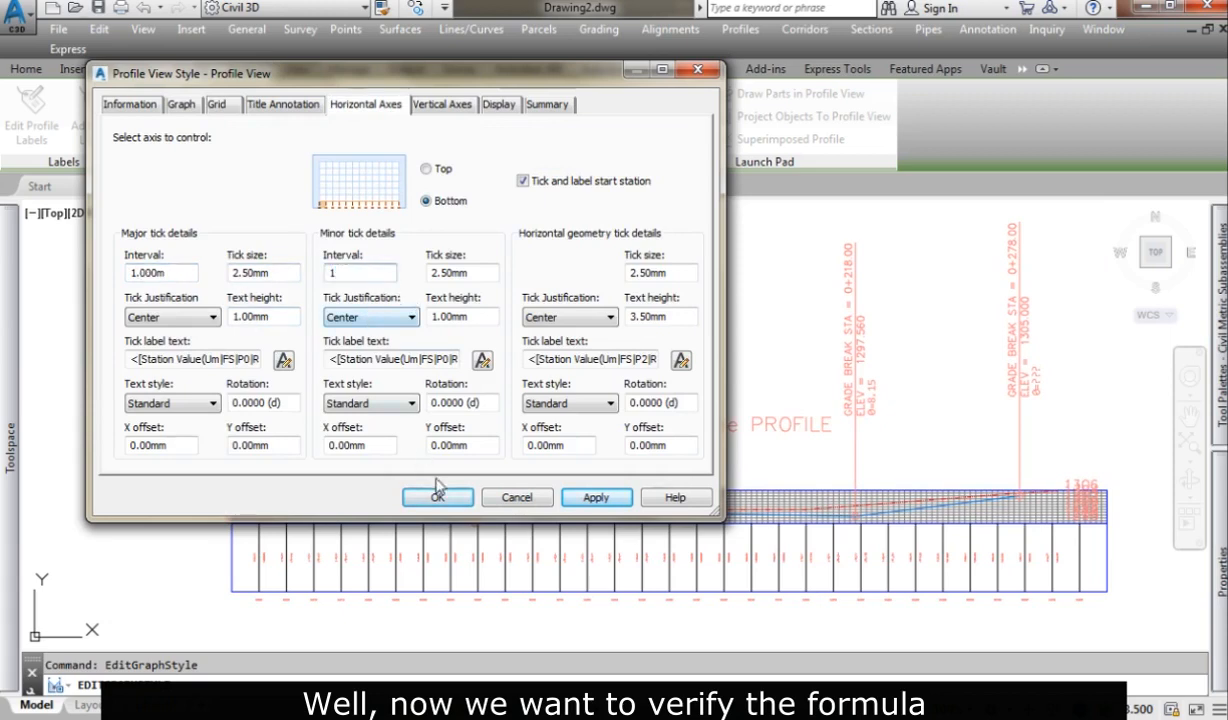
{"action": "left_click", "coordinate": [588, 498]}
{"action": "left_click", "coordinate": [432, 105]}
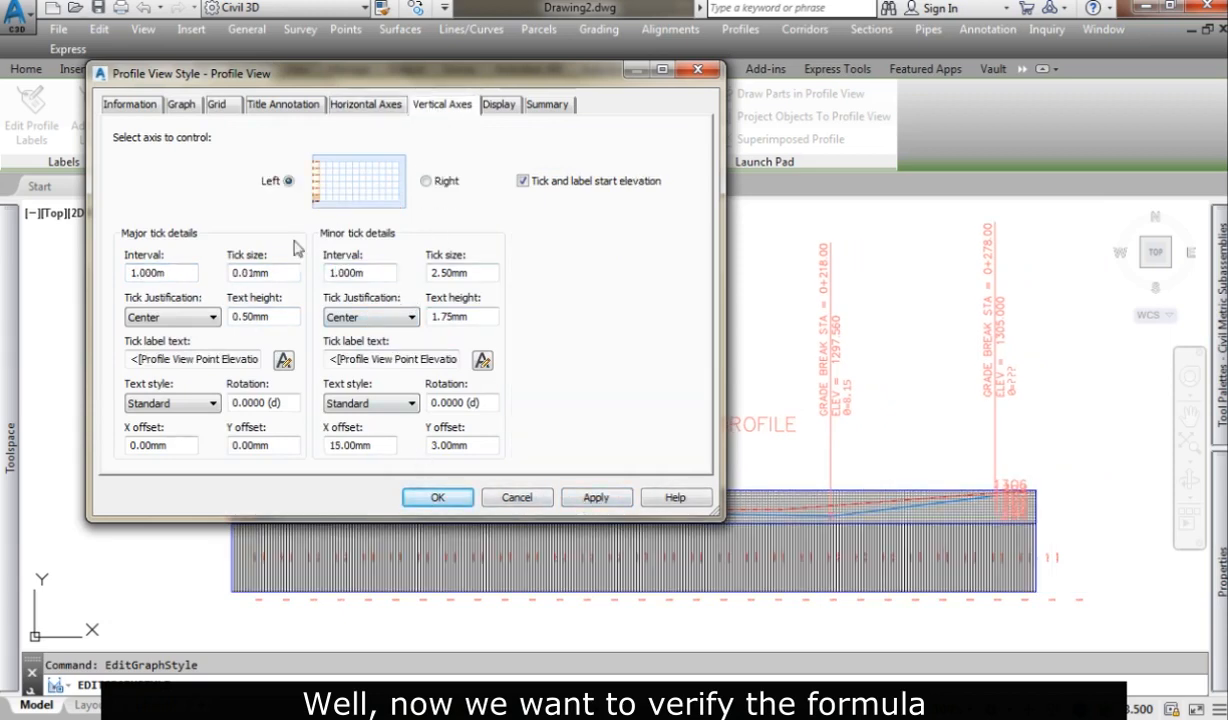
{"action": "left_click", "coordinate": [439, 500]}
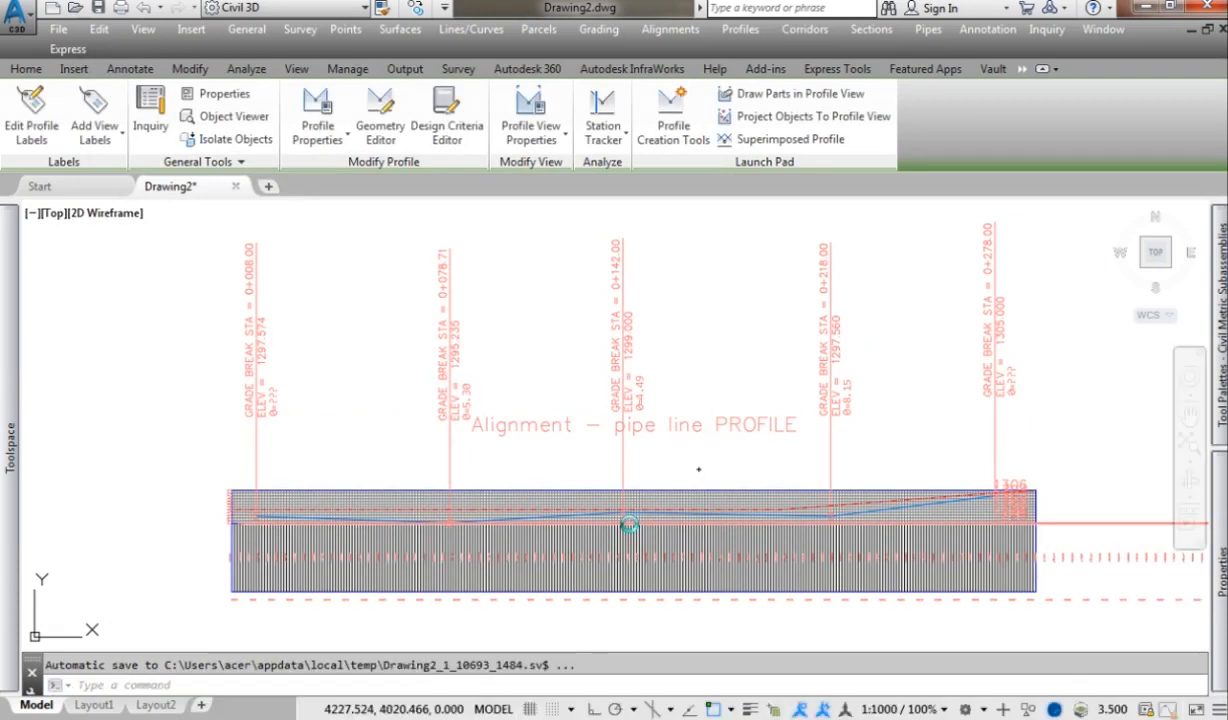
{"action": "scroll", "coordinate": [699, 469], "scroll_direction": "up", "scroll_amount": 5}
{"action": "key", "text": "Escape"}
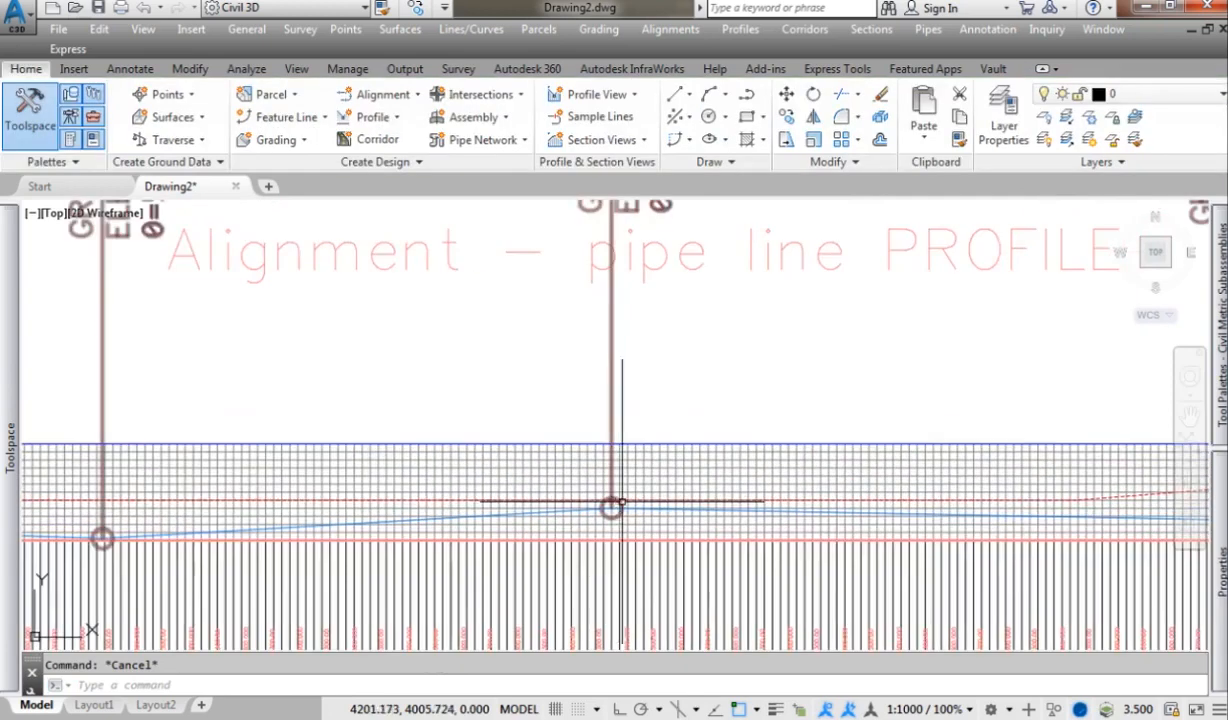
Draw a near-vertical polyline across the blue pipe line just right of the grade break at station 0+142.
{"action": "scroll", "coordinate": [590, 520], "scroll_direction": "up", "scroll_amount": 6}
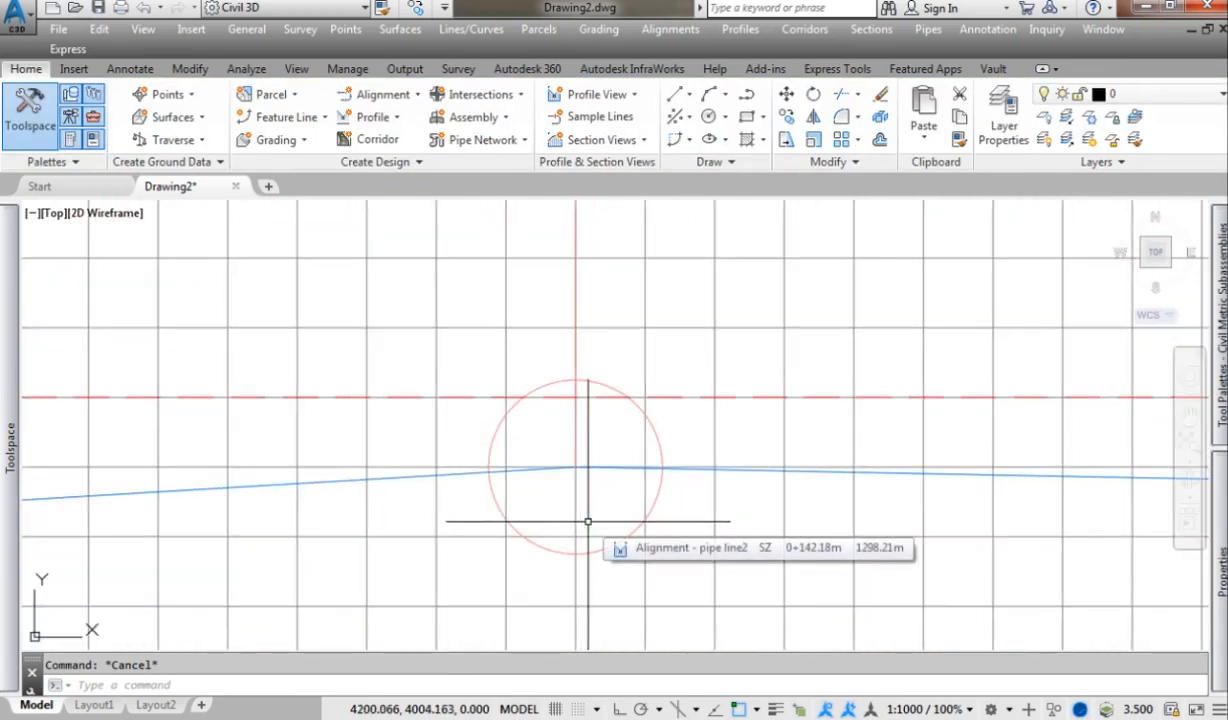
{"action": "type", "text": "pl"}
{"action": "key", "text": "Return"}
{"action": "middle_click_drag", "start_coordinate": [588, 521], "coordinate": [522, 505]}
{"action": "left_click", "coordinate": [833, 311]}
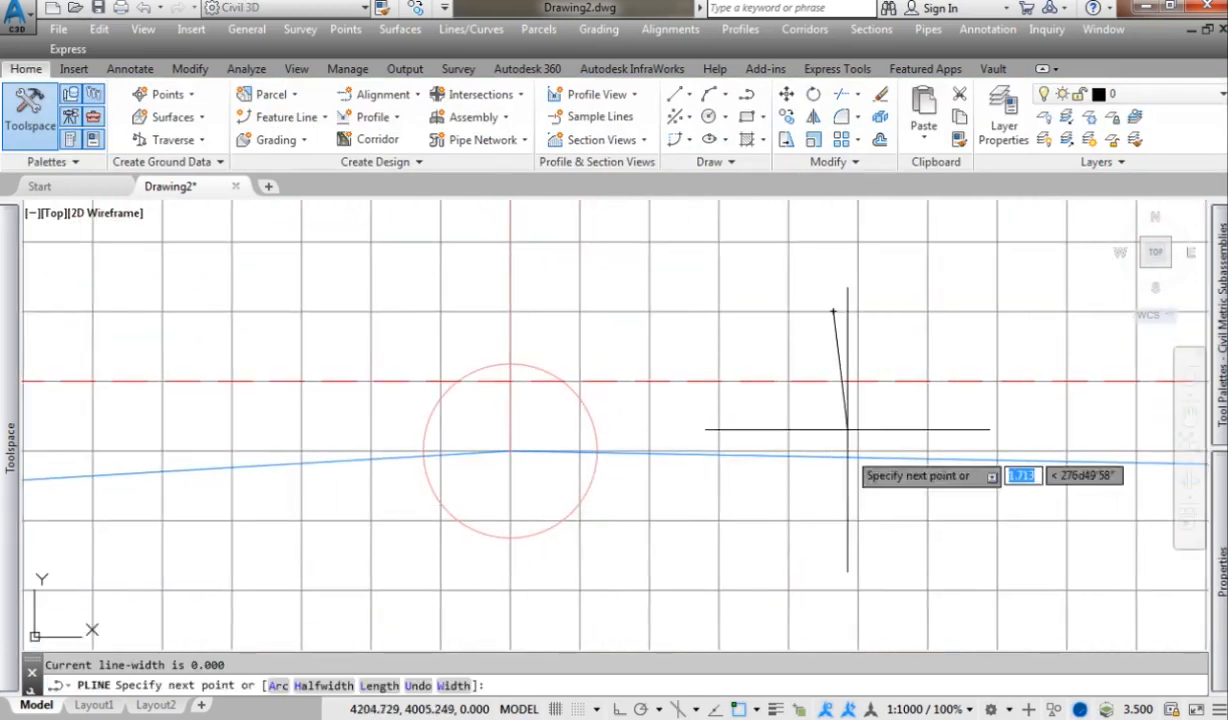
{"action": "left_click", "coordinate": [835, 549]}
{"action": "key", "text": "Return"}
Trace a short polyline over the pipe line before the grade break and extend it to the near-vertical polyline.
{"action": "key", "text": "Return"}
{"action": "left_click", "coordinate": [262, 466]}
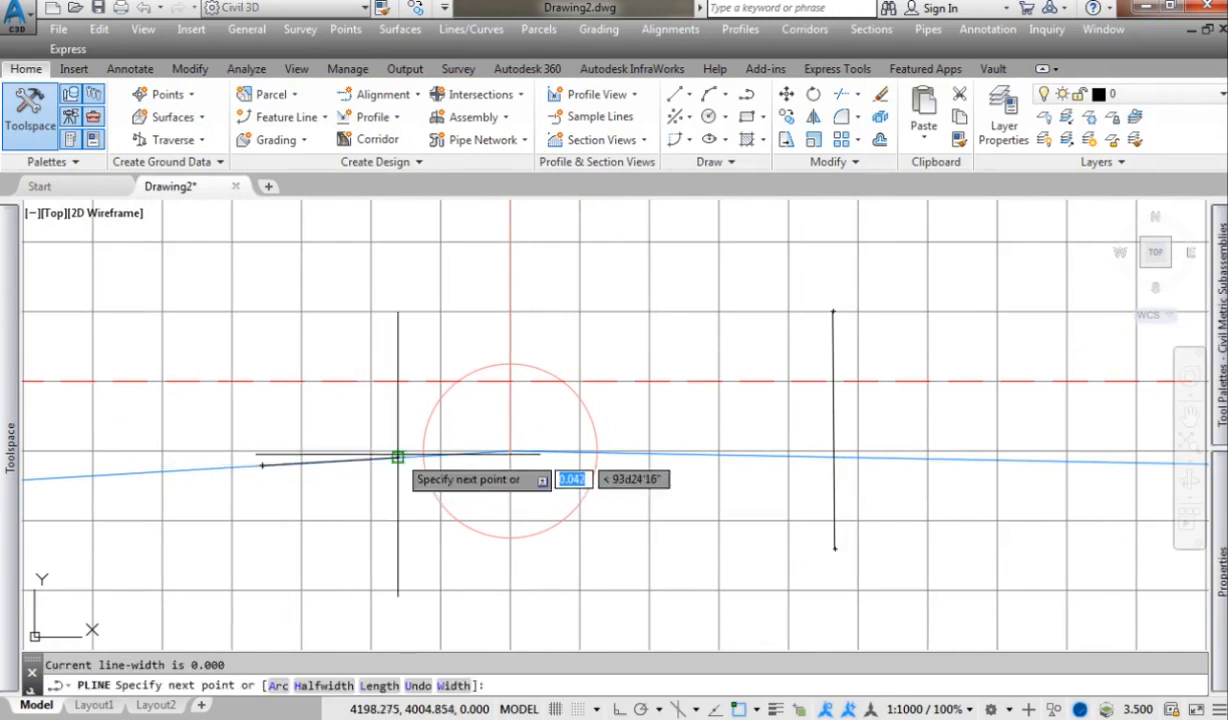
{"action": "left_click", "coordinate": [834, 419]}
{"action": "type", "text": "ex"}
{"action": "key", "text": "Return"}
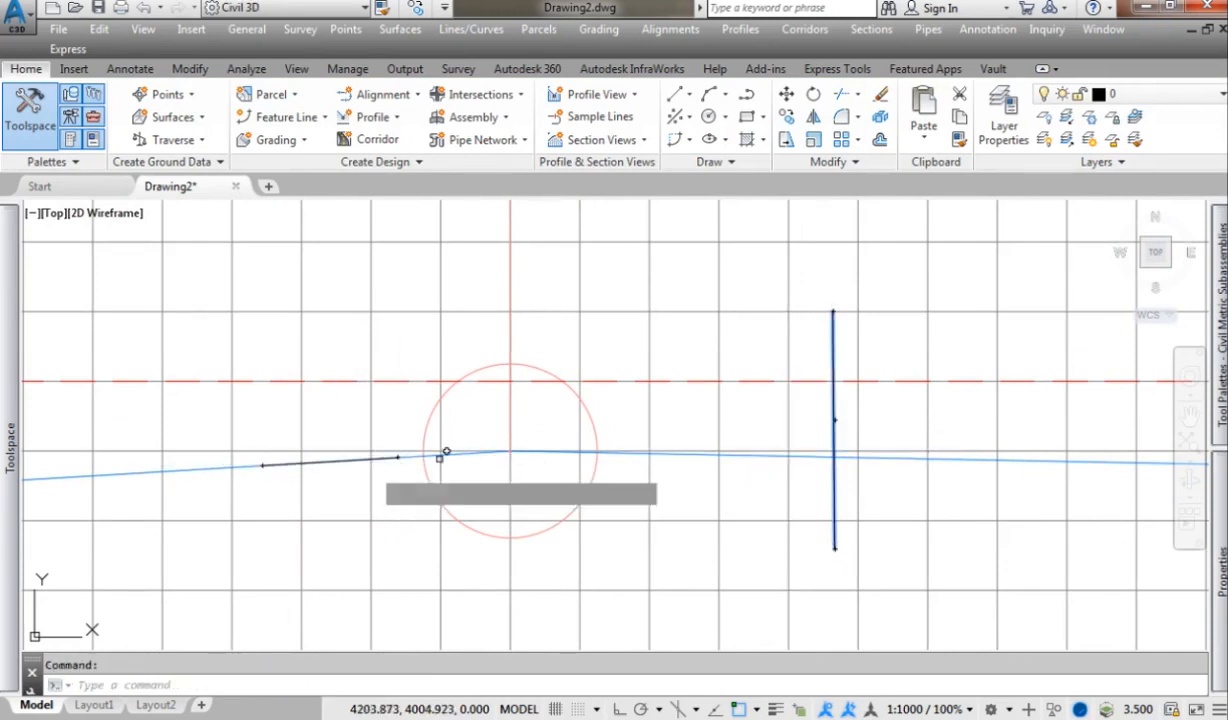
{"action": "left_click", "coordinate": [375, 462]}
{"action": "key", "text": "Escape"}
Draw a short polyline over the outgoing pipe line between the grade break and the near-vertical polyline.
{"action": "type", "text": "pl"}
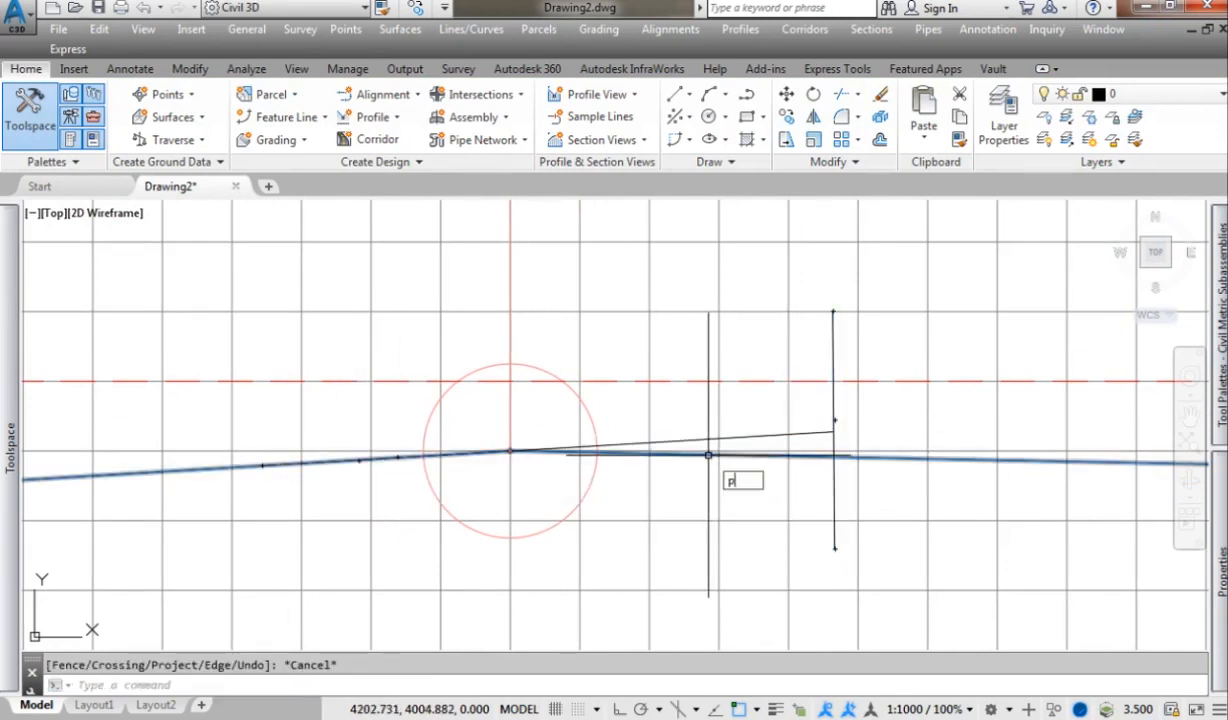
{"action": "key", "text": "Return"}
{"action": "scroll", "coordinate": [670, 470], "scroll_direction": "up", "scroll_amount": 3}
{"action": "left_click", "coordinate": [630, 428]}
{"action": "left_click", "coordinate": [841, 432]}
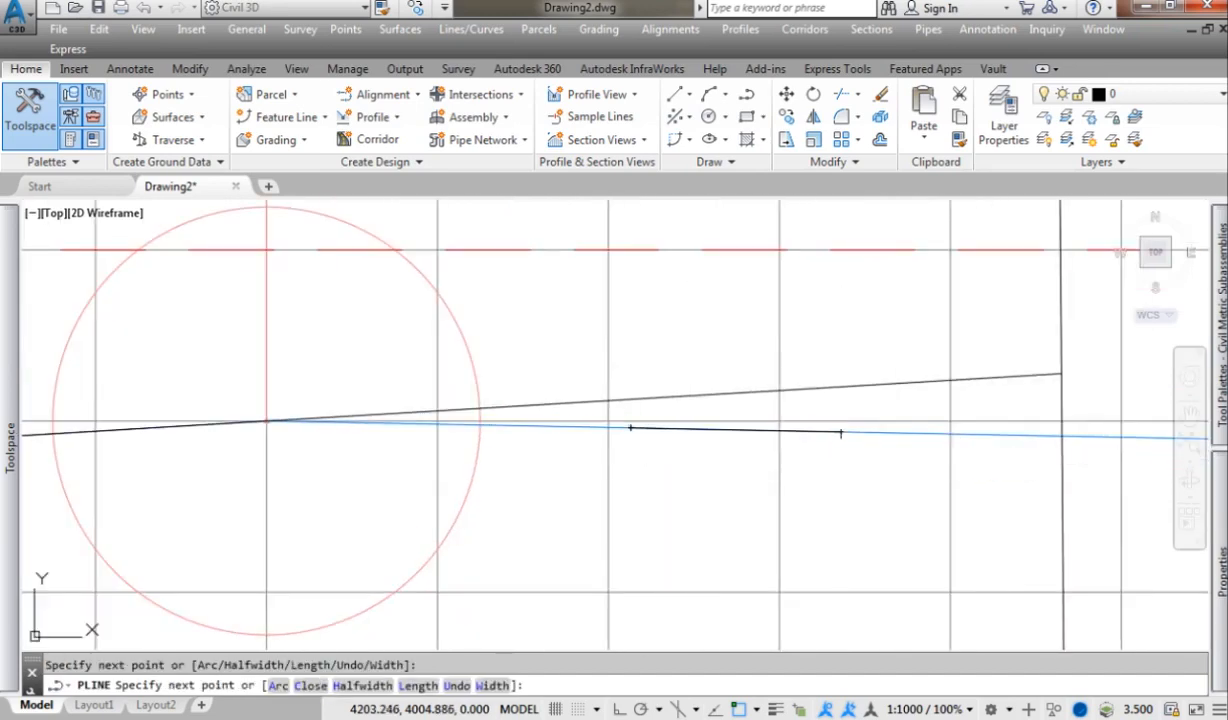
{"action": "key", "text": "Return"}
Add an angular dimension between the traced outgoing segment and the extended incoming line, placed near the near-vertical polyline.
{"action": "left_click", "coordinate": [130, 69]}
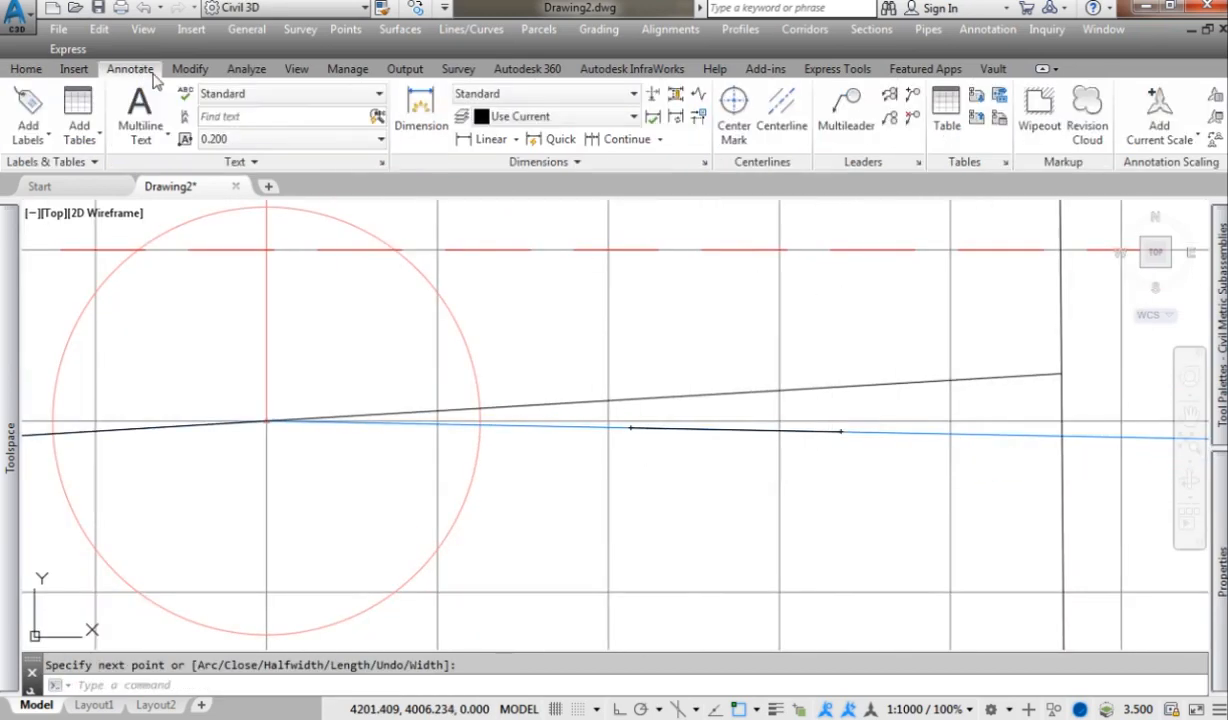
{"action": "left_click", "coordinate": [516, 139]}
{"action": "left_click", "coordinate": [505, 245]}
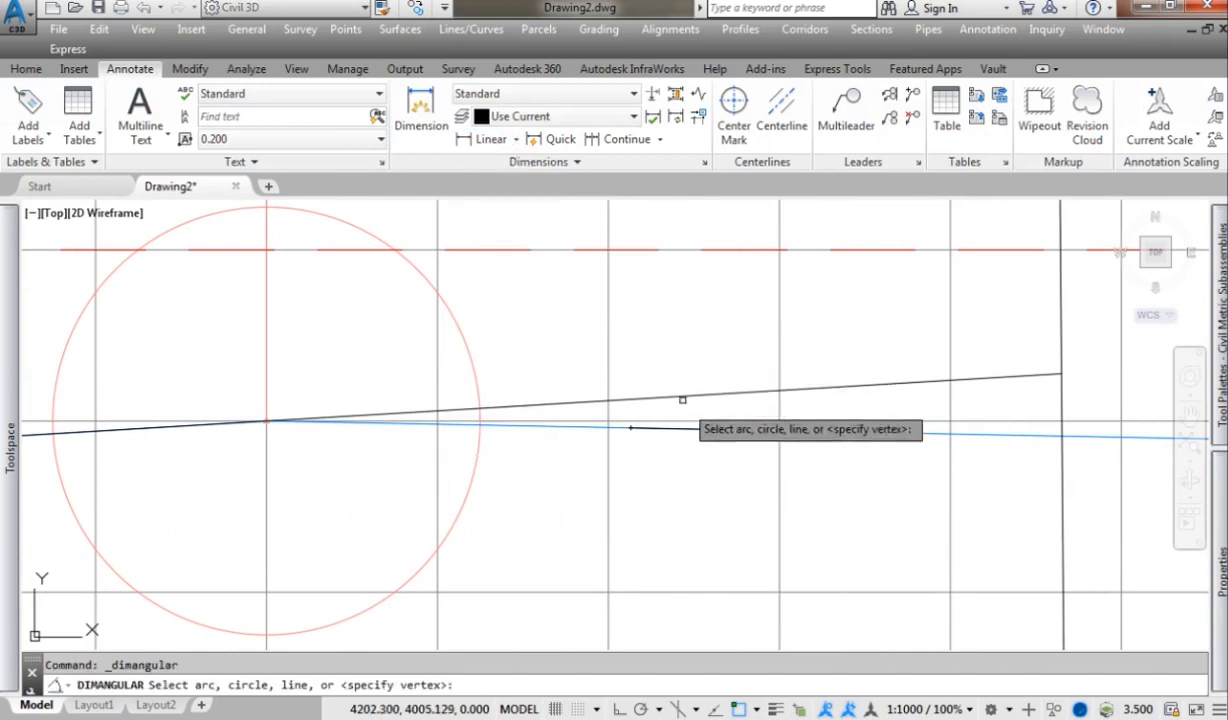
{"action": "left_click", "coordinate": [700, 431]}
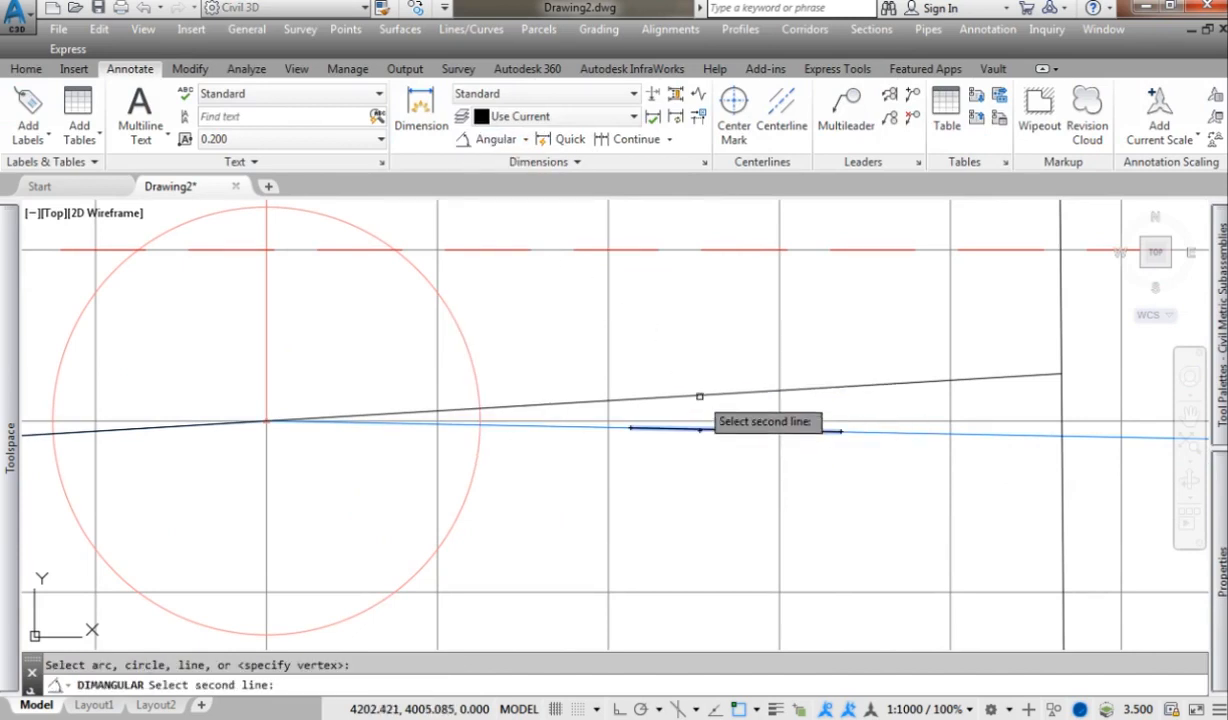
{"action": "left_click", "coordinate": [700, 395]}
{"action": "left_click", "coordinate": [826, 405]}
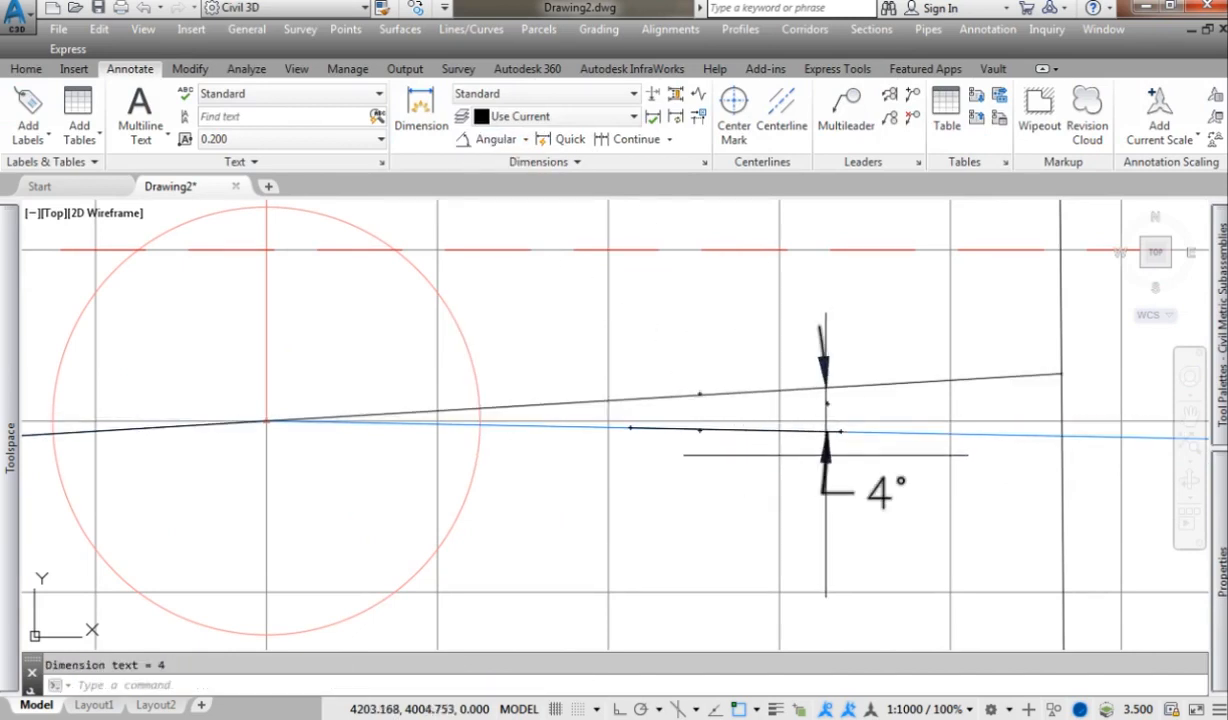
Set the angular dimension's angle precision to 0.00.
{"action": "mouse_move", "coordinate": [1220, 550]}
{"action": "left_click_drag", "start_coordinate": [1181, 368], "coordinate": [1182, 641]}
{"action": "left_click", "coordinate": [1060, 567]}
{"action": "left_click", "coordinate": [1061, 567]}
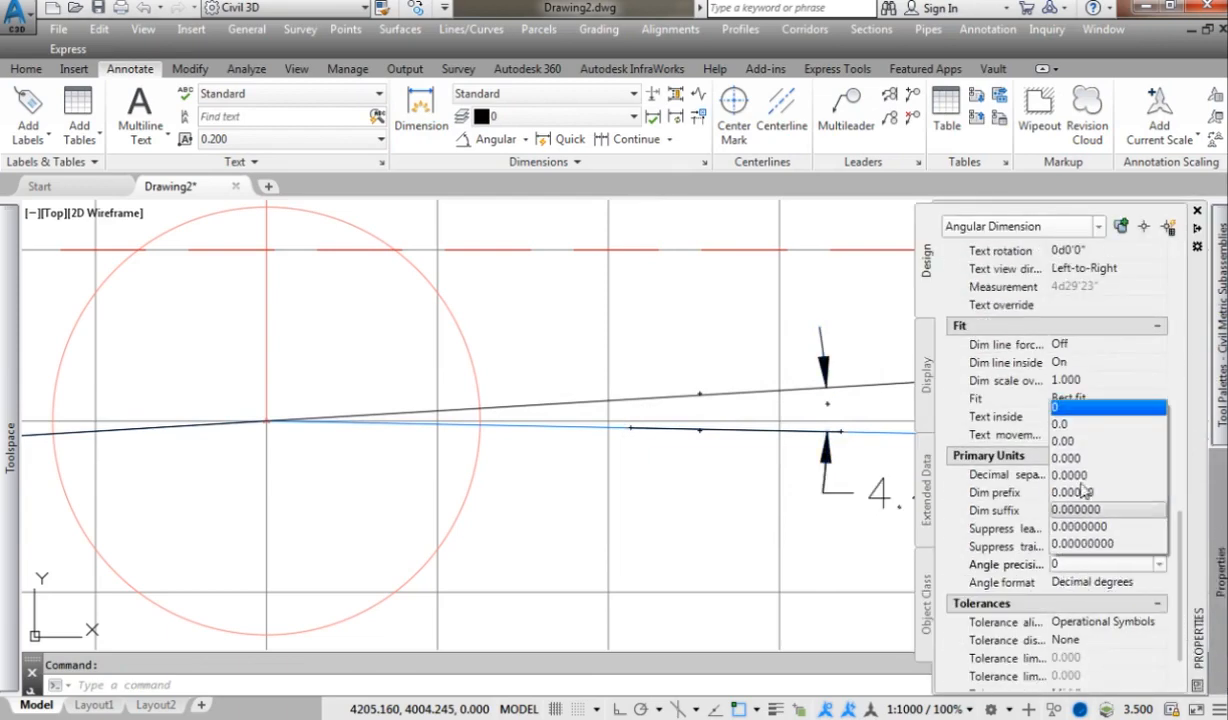
{"action": "left_click", "coordinate": [1066, 442]}
{"action": "middle_click_drag", "start_coordinate": [770, 466], "coordinate": [584, 488]}
{"action": "key", "text": "Escape"}
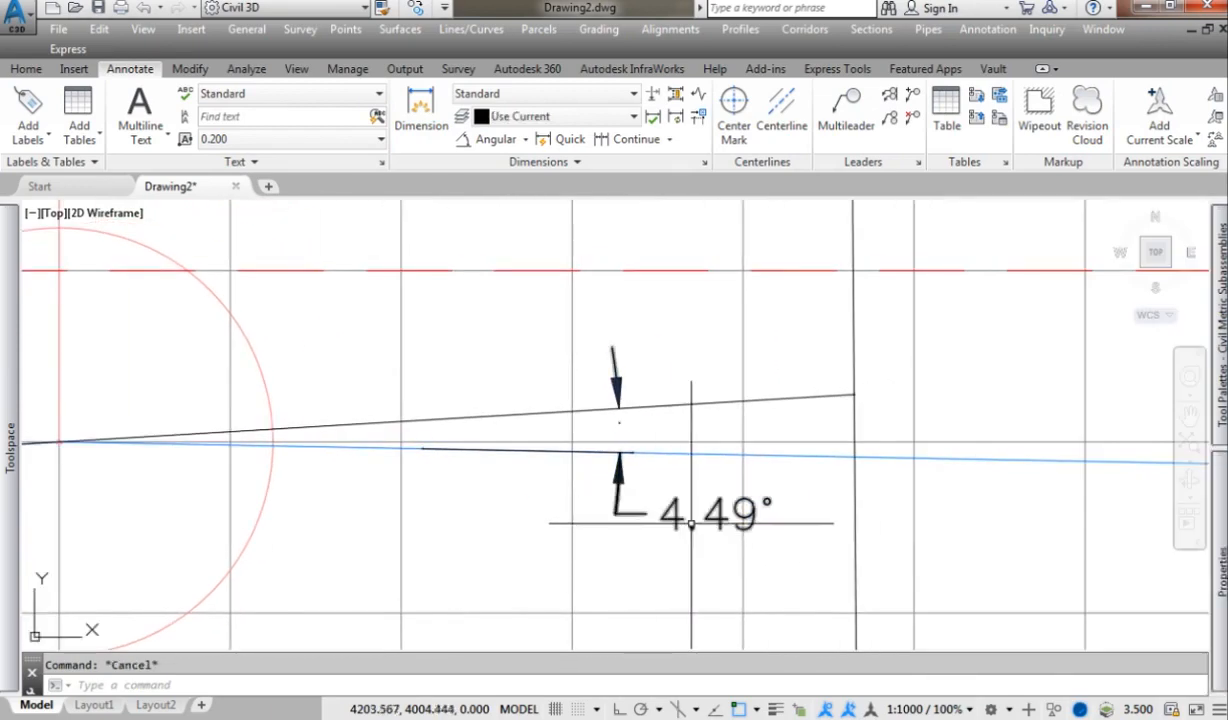
Compare the angular dimension with the grade break label's angle and increase the dimension's overall scale.
{"action": "scroll", "coordinate": [683, 524], "scroll_direction": "down", "scroll_amount": 8}
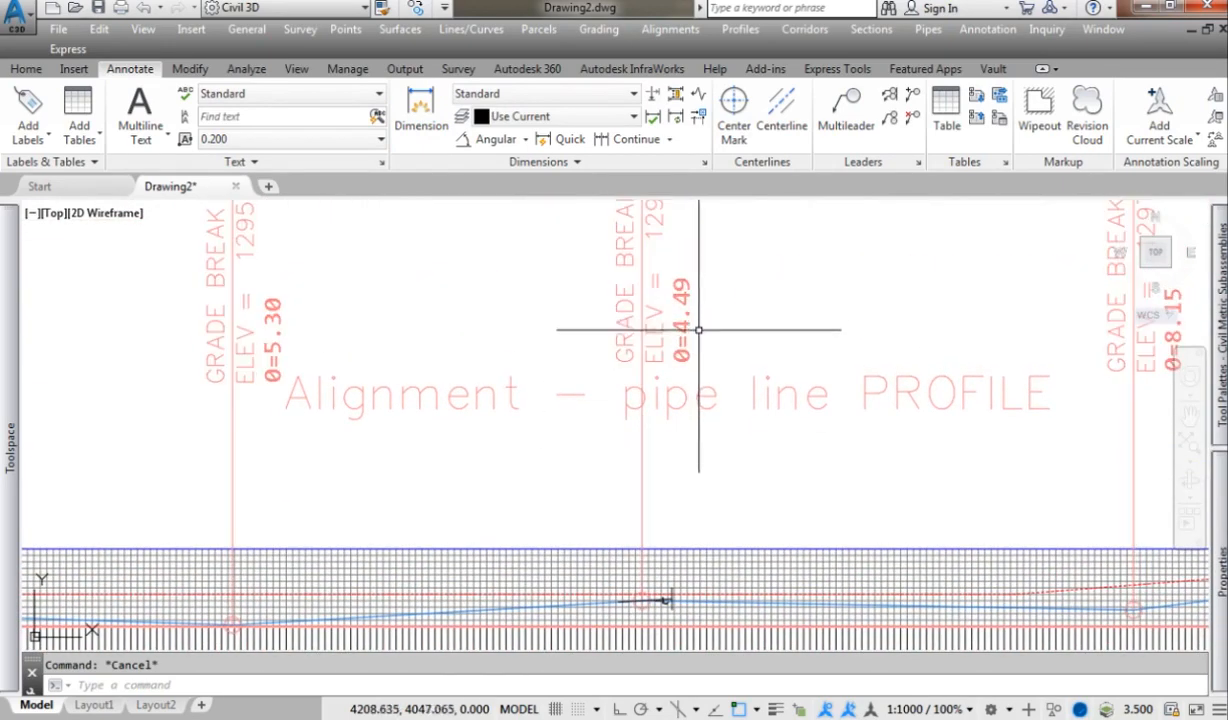
{"action": "scroll", "coordinate": [660, 550], "scroll_direction": "up", "scroll_amount": 8}
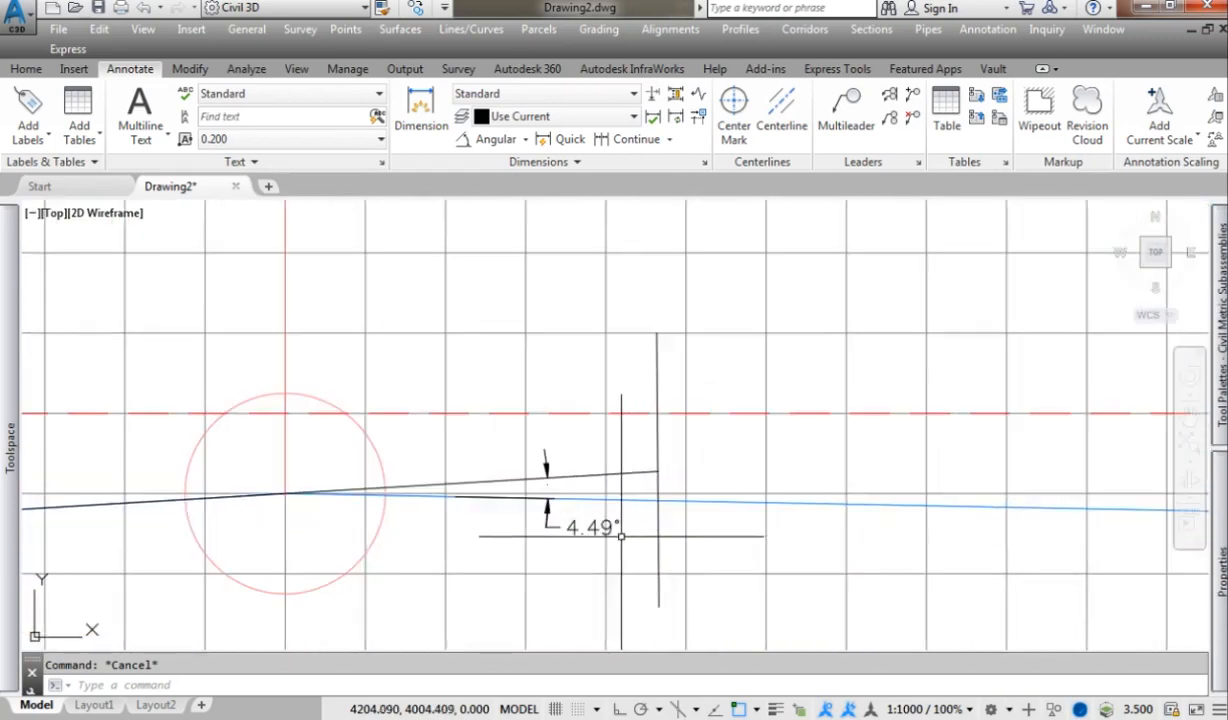
{"action": "left_click", "coordinate": [613, 531]}
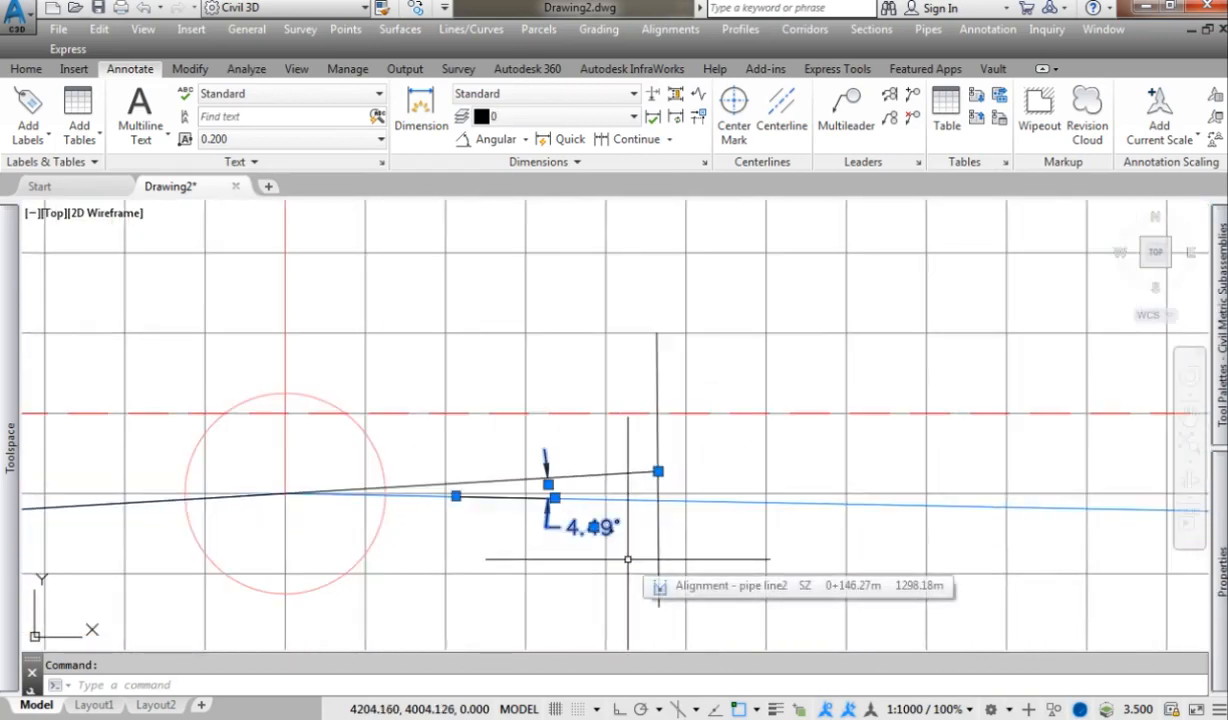
{"action": "scroll", "coordinate": [628, 559], "scroll_direction": "down", "scroll_amount": 1}
{"action": "mouse_move", "coordinate": [1220, 578]}
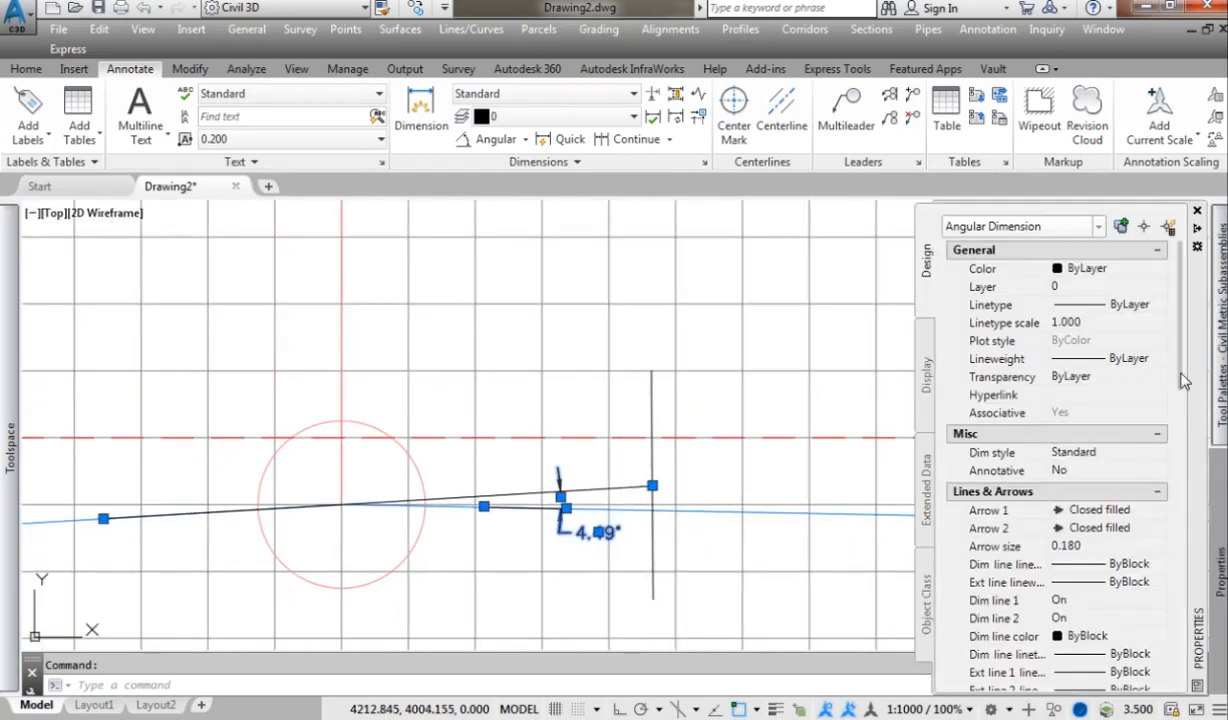
{"action": "left_click_drag", "start_coordinate": [1183, 380], "coordinate": [1183, 568]}
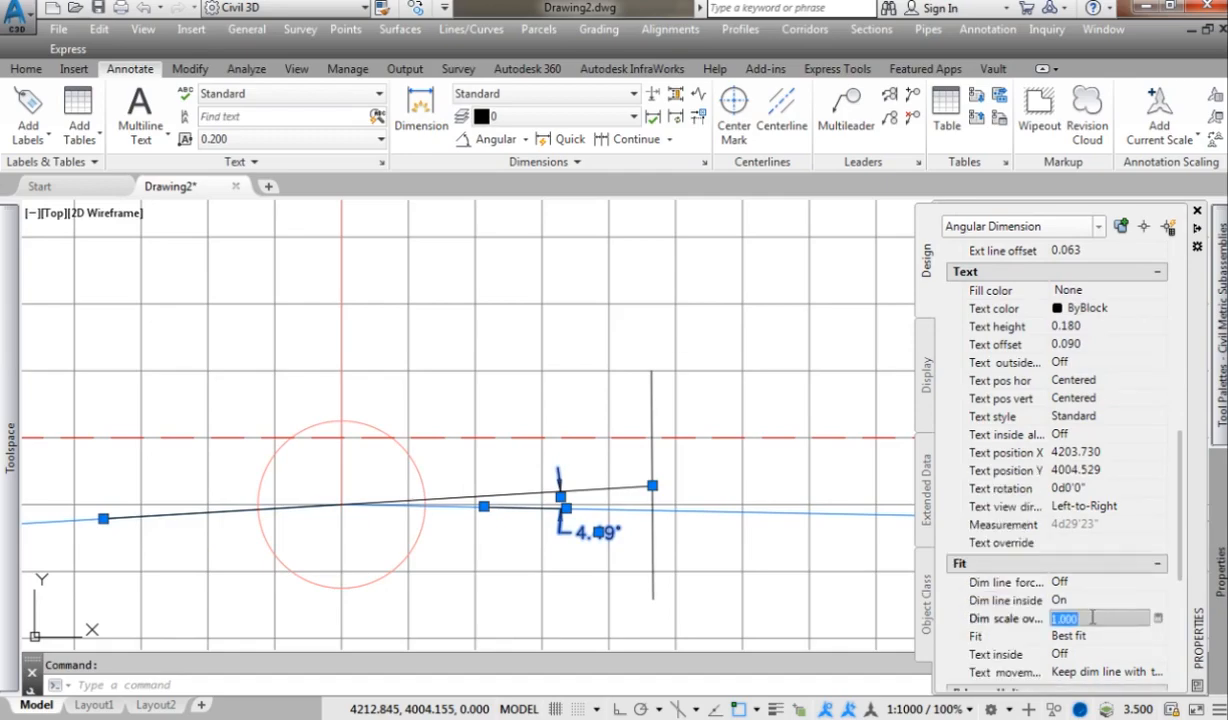
{"action": "key", "text": "Return"}
{"action": "scroll", "coordinate": [560, 570], "scroll_direction": "down", "scroll_amount": 5}
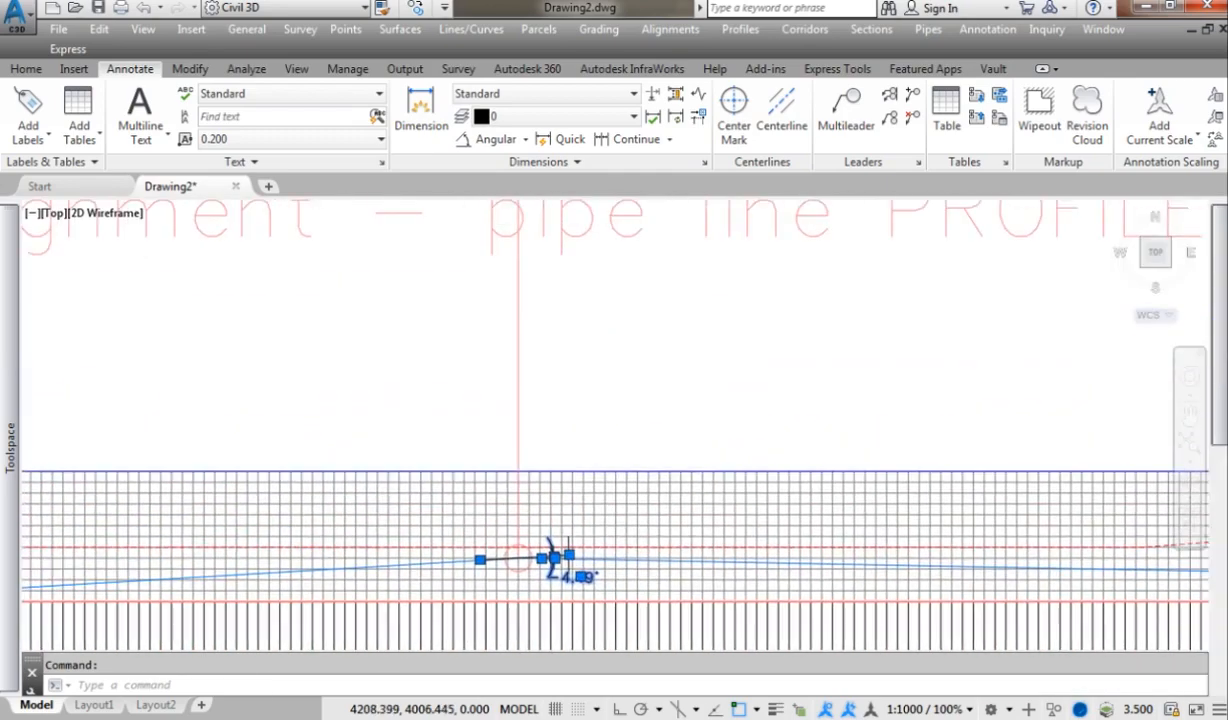
{"action": "key", "text": "Escape"}
In the profile view style, set the horizontal major tick interval to 10 m, widen the minor interval and raise the vertical exaggeration.
{"action": "scroll", "coordinate": [655, 450], "scroll_direction": "down", "scroll_amount": 2}
{"action": "scroll", "coordinate": [652, 452], "scroll_direction": "up", "scroll_amount": 2}
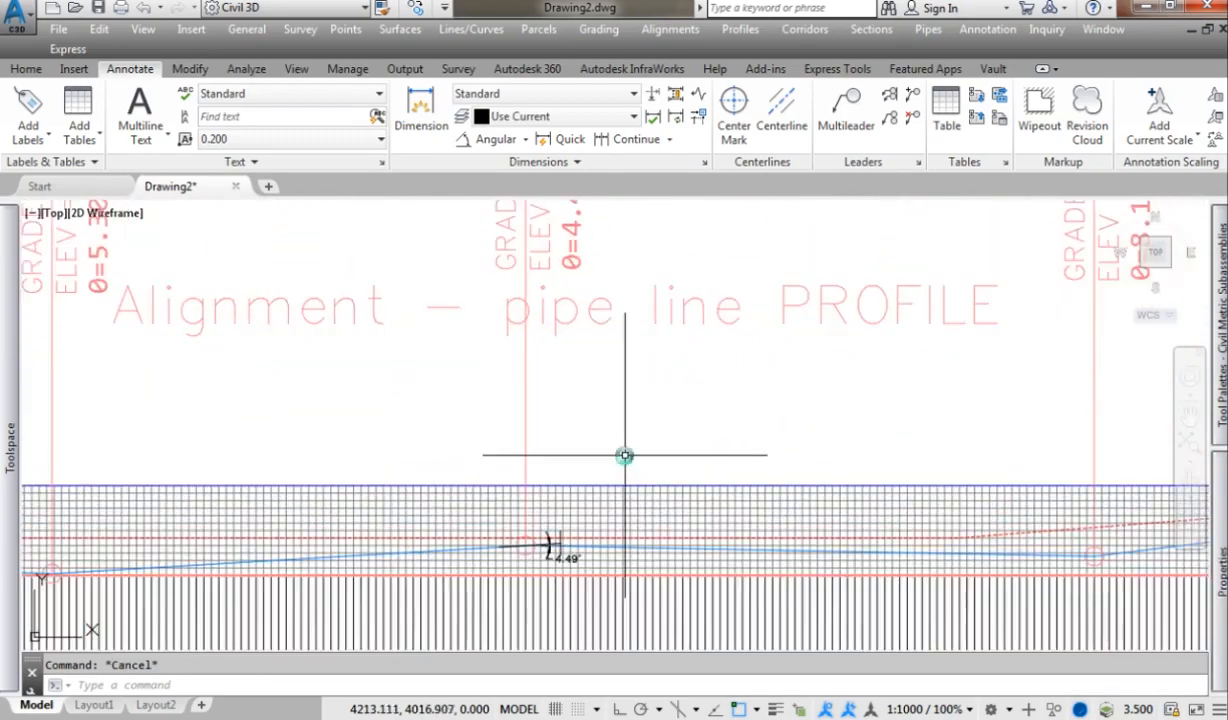
{"action": "middle_click_drag", "start_coordinate": [627, 455], "coordinate": [615, 468]}
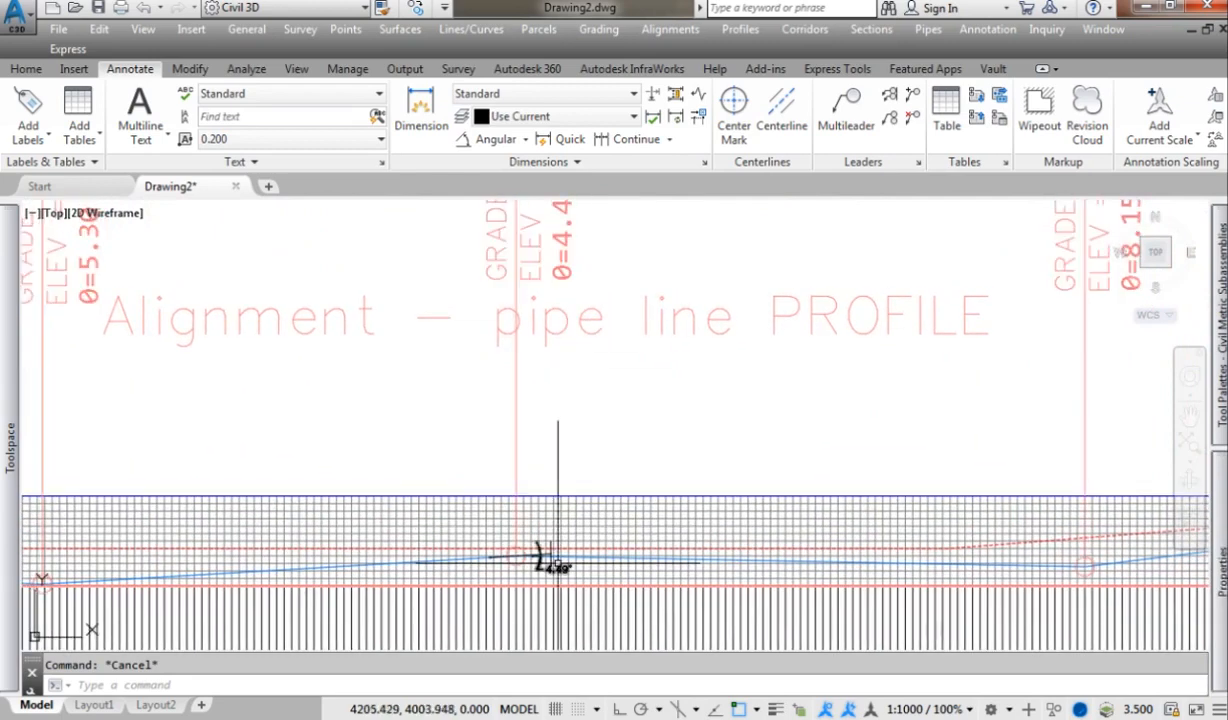
{"action": "middle_click_drag", "start_coordinate": [608, 404], "coordinate": [630, 297]}
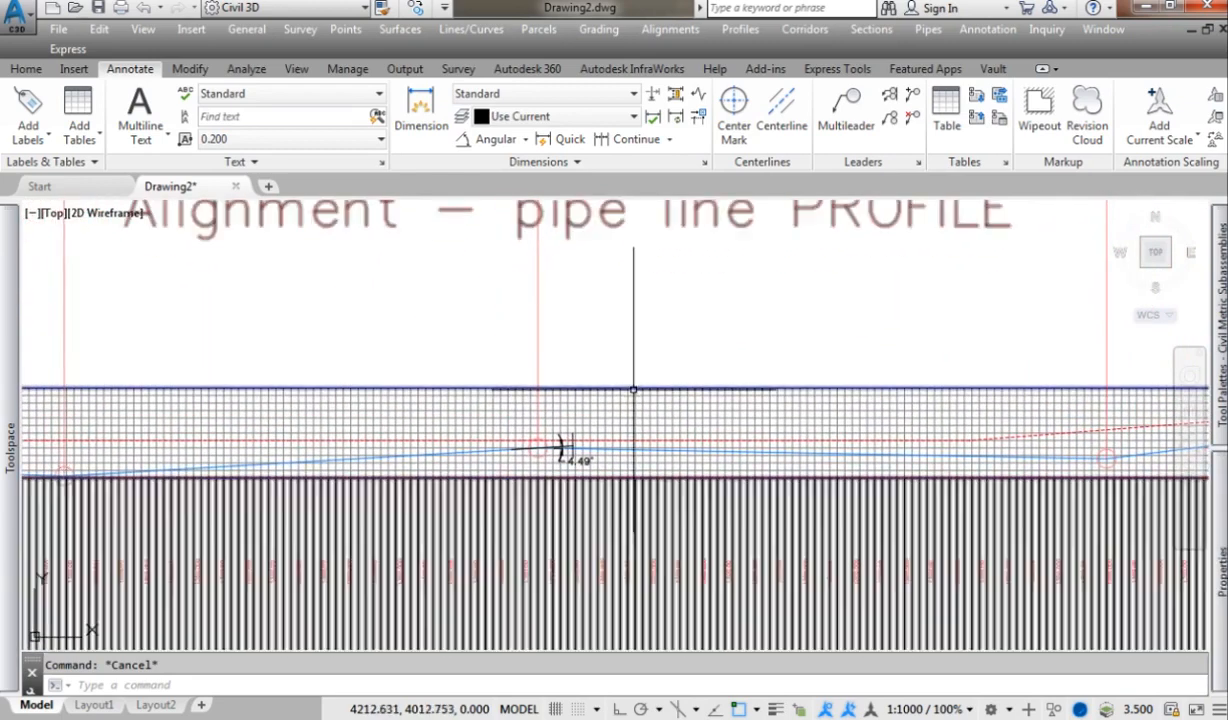
{"action": "left_click", "coordinate": [633, 399]}
{"action": "left_click", "coordinate": [612, 418]}
{"action": "right_click", "coordinate": [588, 402]}
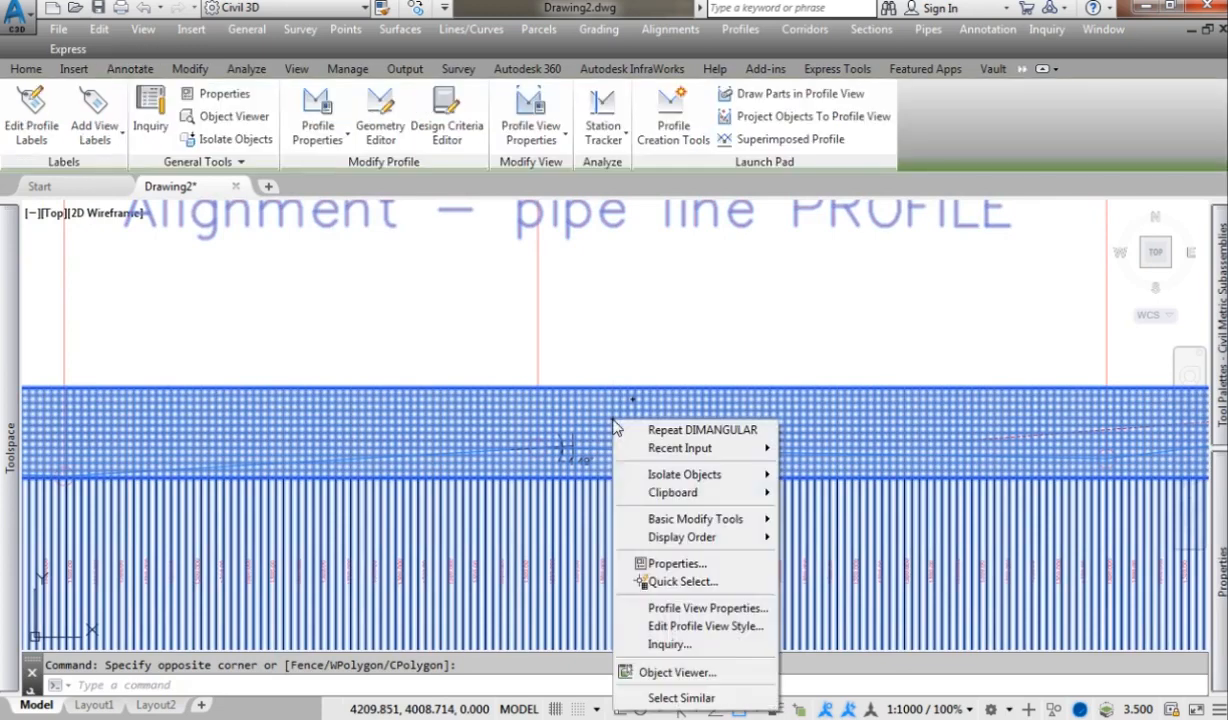
{"action": "left_click", "coordinate": [670, 600]}
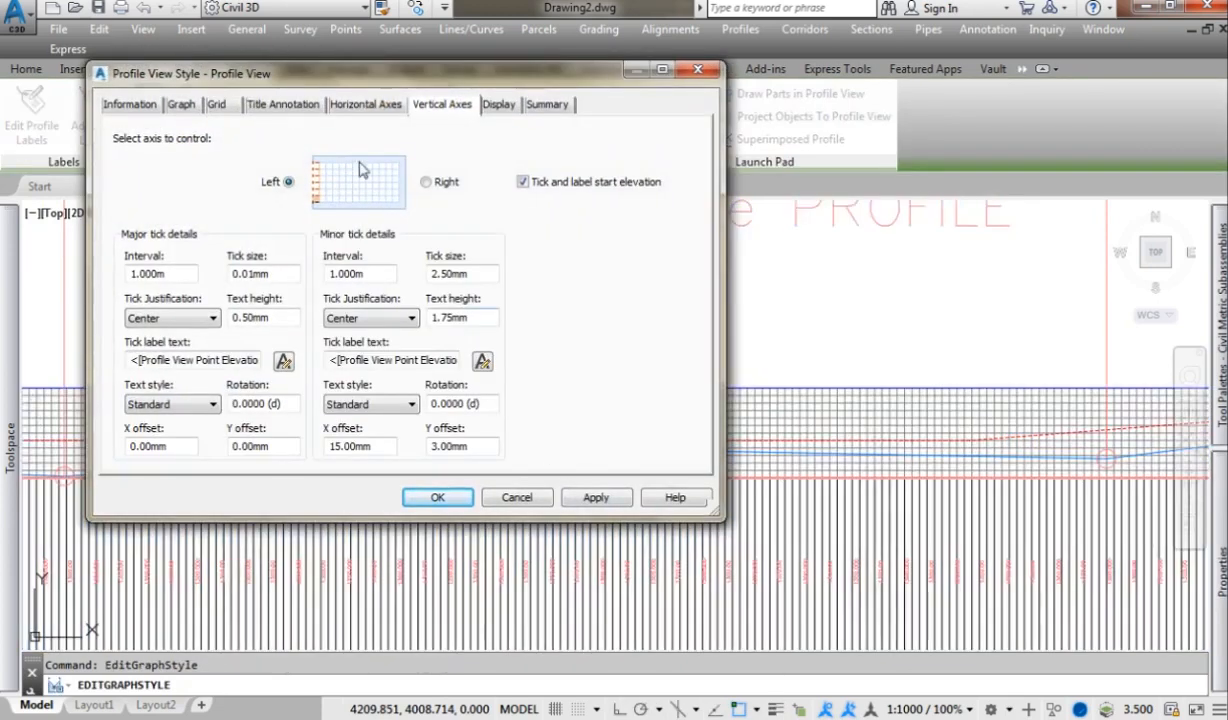
{"action": "left_click", "coordinate": [347, 105]}
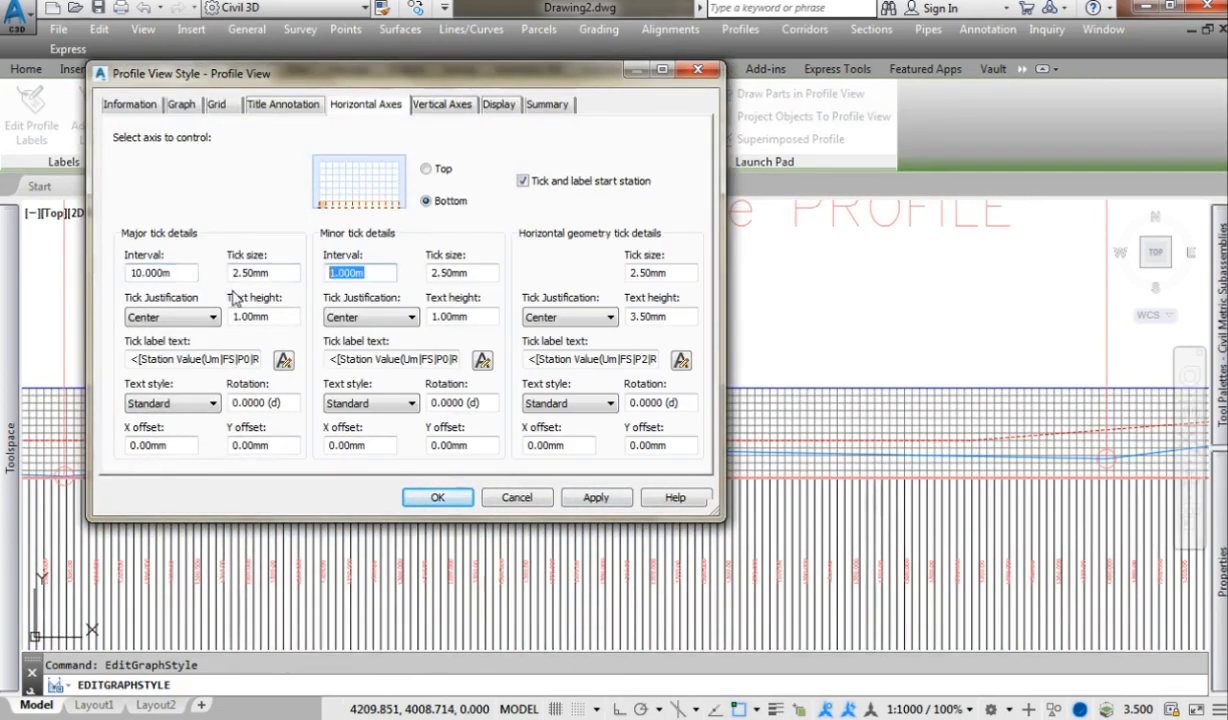
{"action": "left_click", "coordinate": [184, 105]}
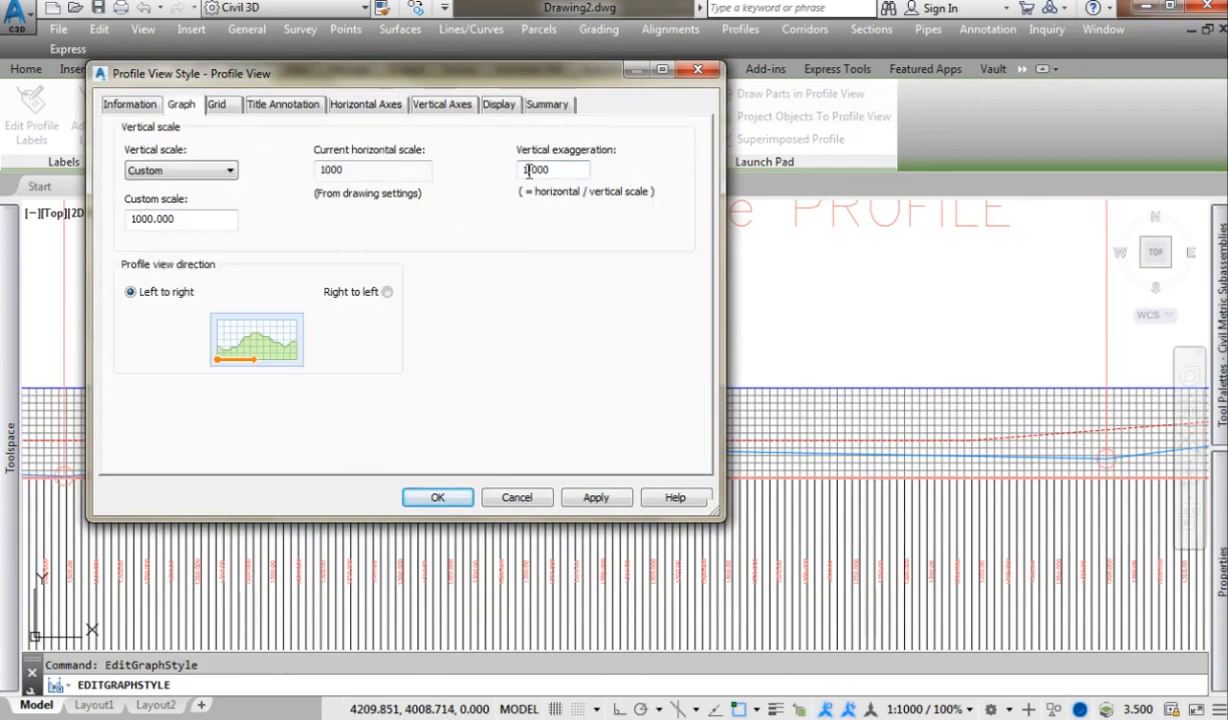
{"action": "left_click", "coordinate": [438, 497]}
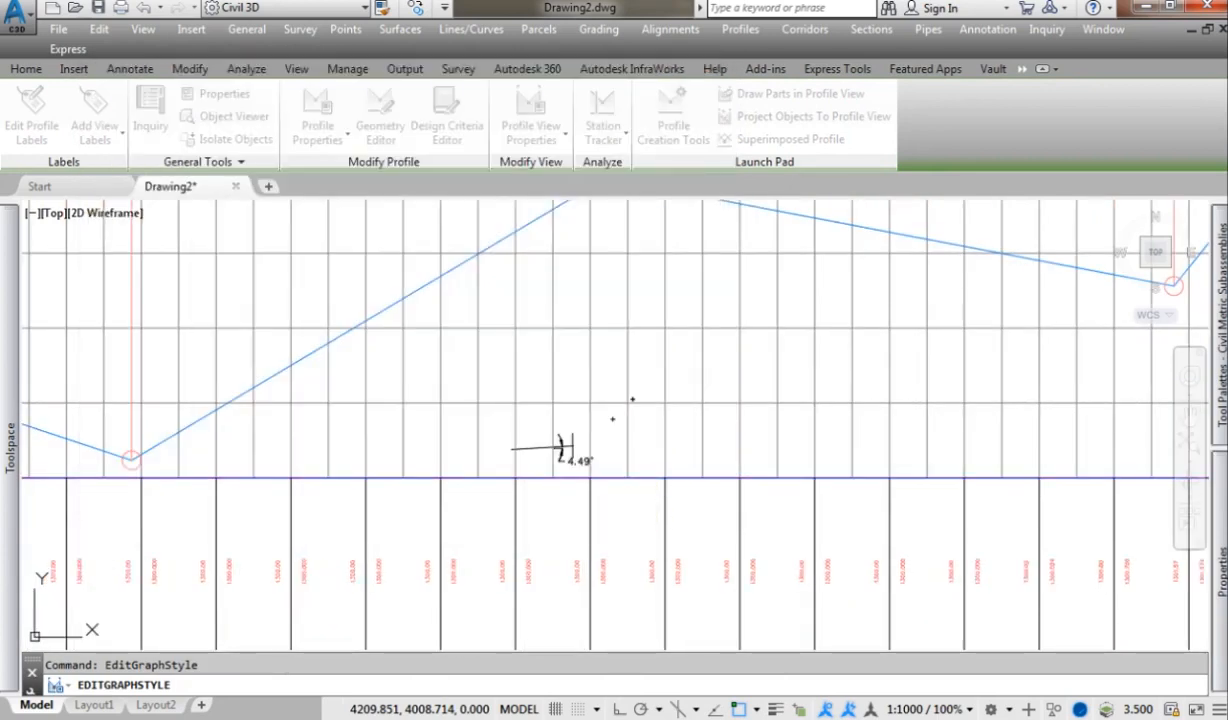
Open the Angle component's text contents in the Angle of pipes style used by the profile's grade break labels.
{"action": "scroll", "coordinate": [664, 475], "scroll_direction": "down", "scroll_amount": 5}
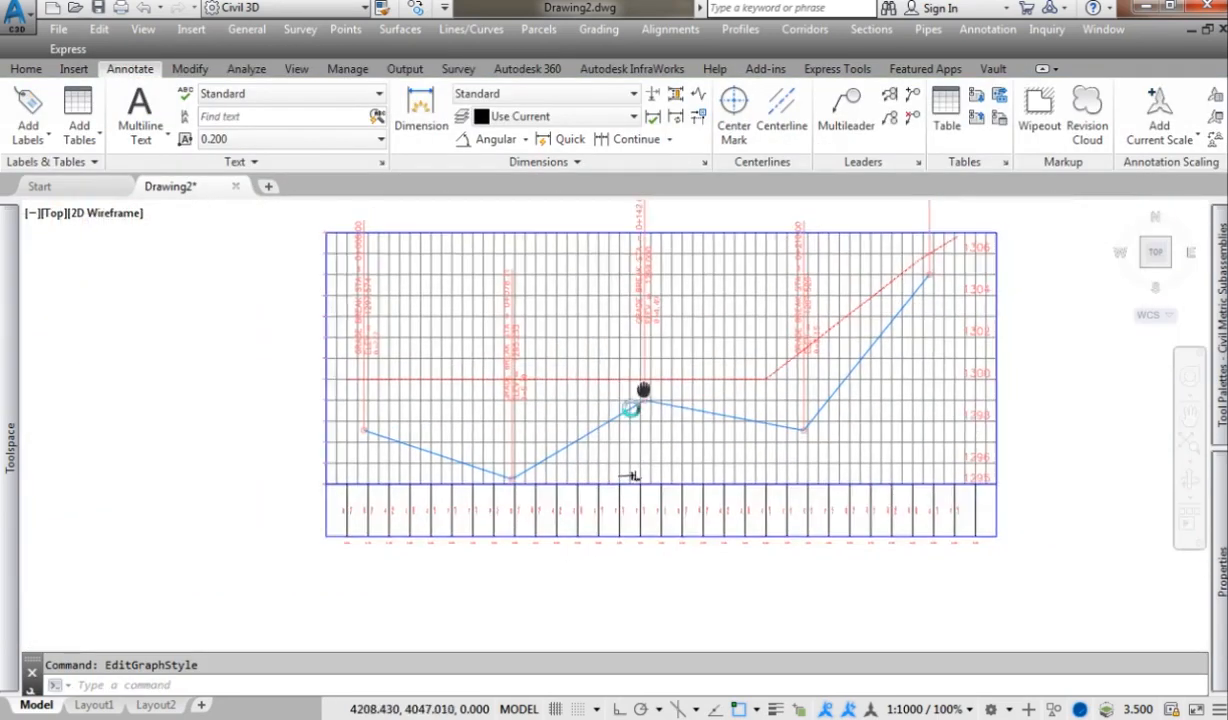
{"action": "scroll", "coordinate": [620, 390], "scroll_direction": "up", "scroll_amount": 5}
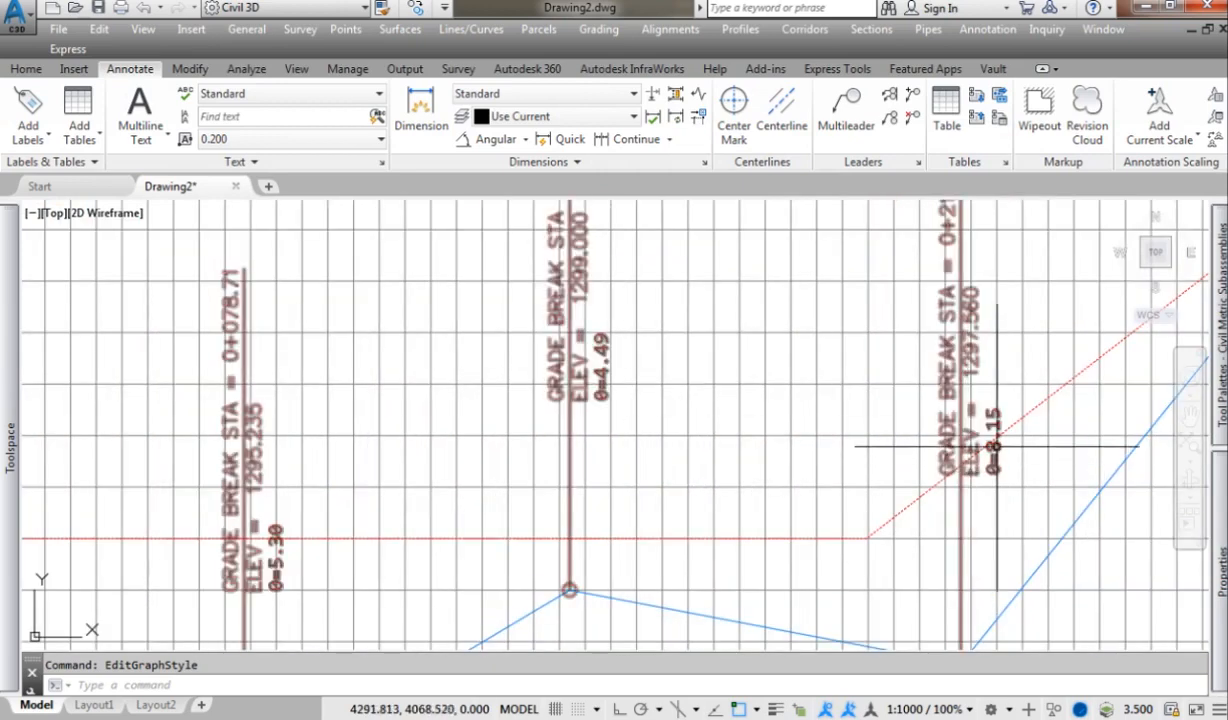
{"action": "scroll", "coordinate": [796, 435], "scroll_direction": "down", "scroll_amount": 2}
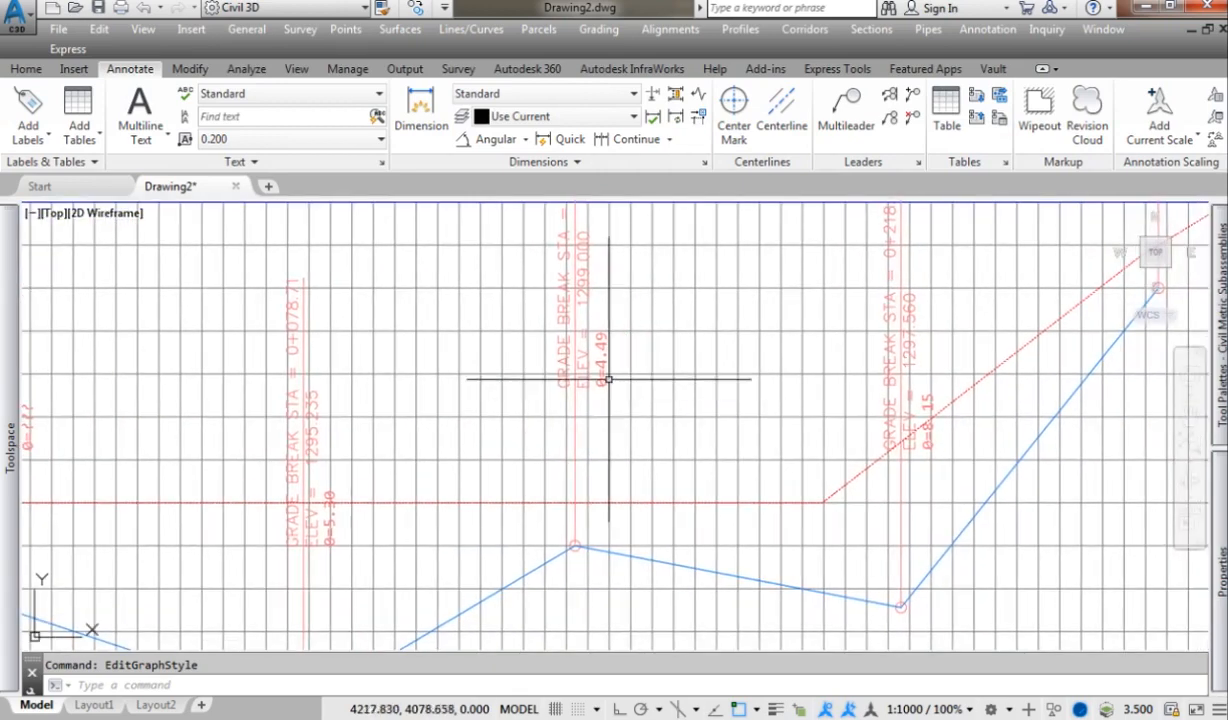
{"action": "left_click", "coordinate": [603, 369]}
{"action": "right_click", "coordinate": [605, 370]}
{"action": "left_click", "coordinate": [662, 312]}
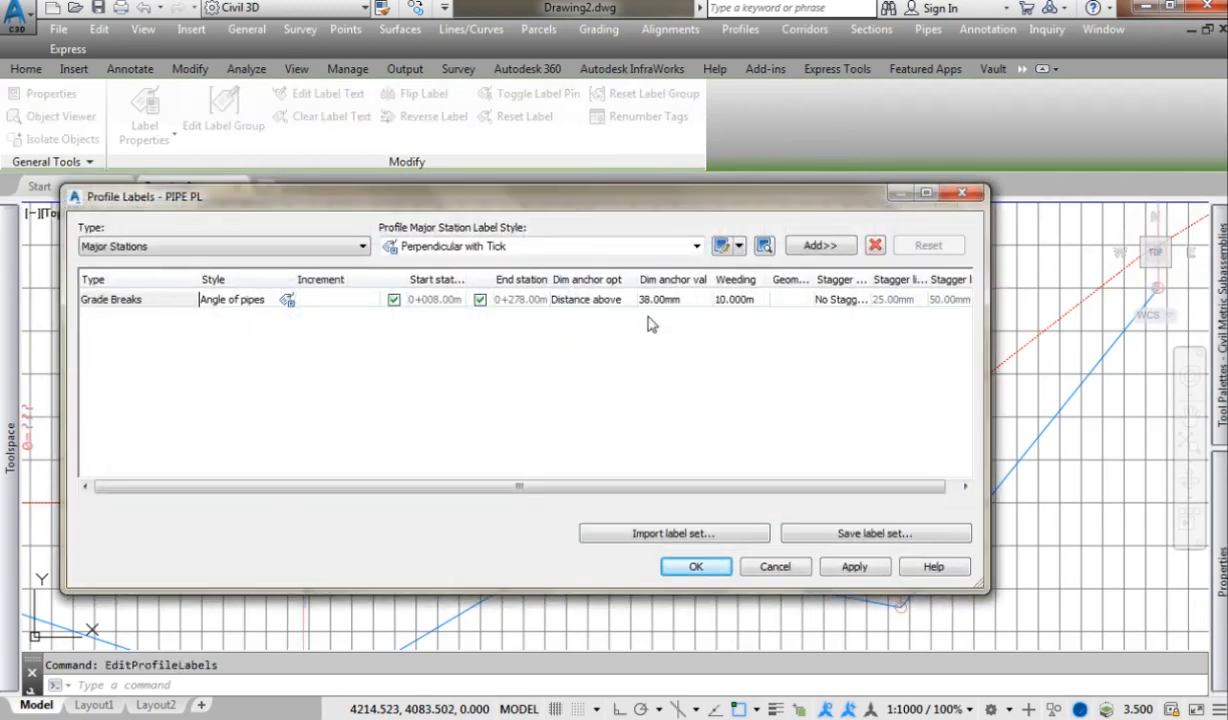
{"action": "left_click", "coordinate": [288, 300]}
{"action": "left_click", "coordinate": [958, 258]}
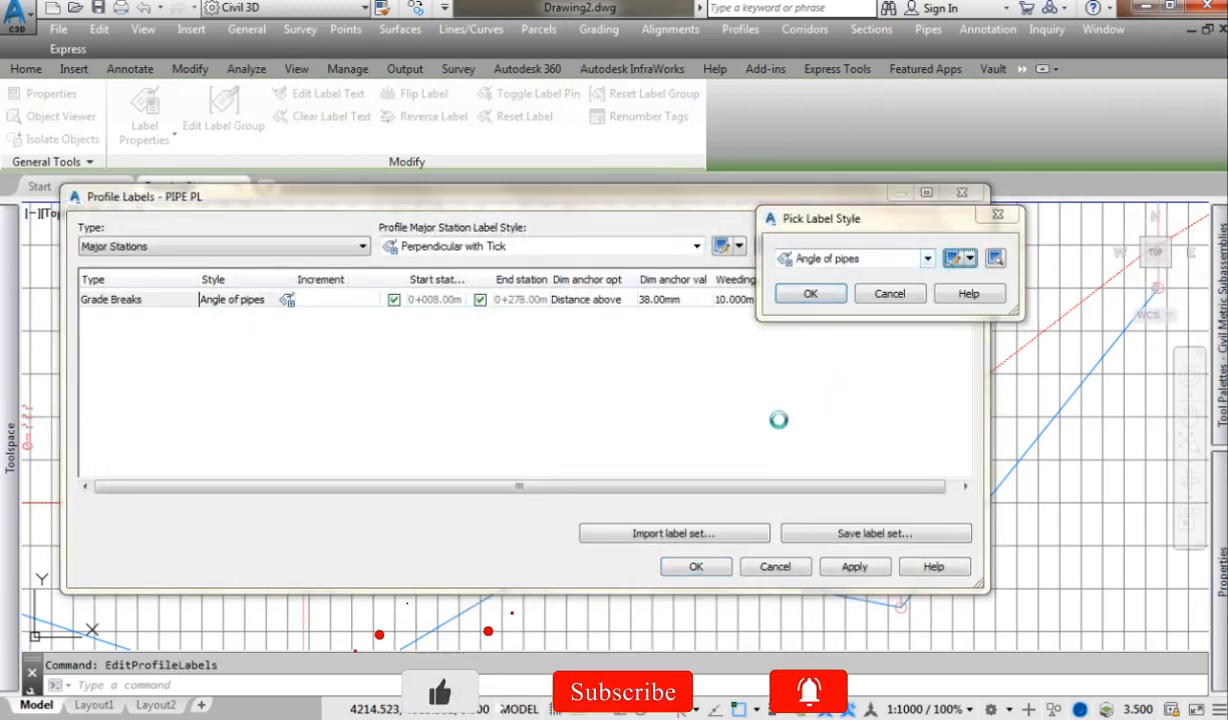
{"action": "left_click", "coordinate": [476, 320]}
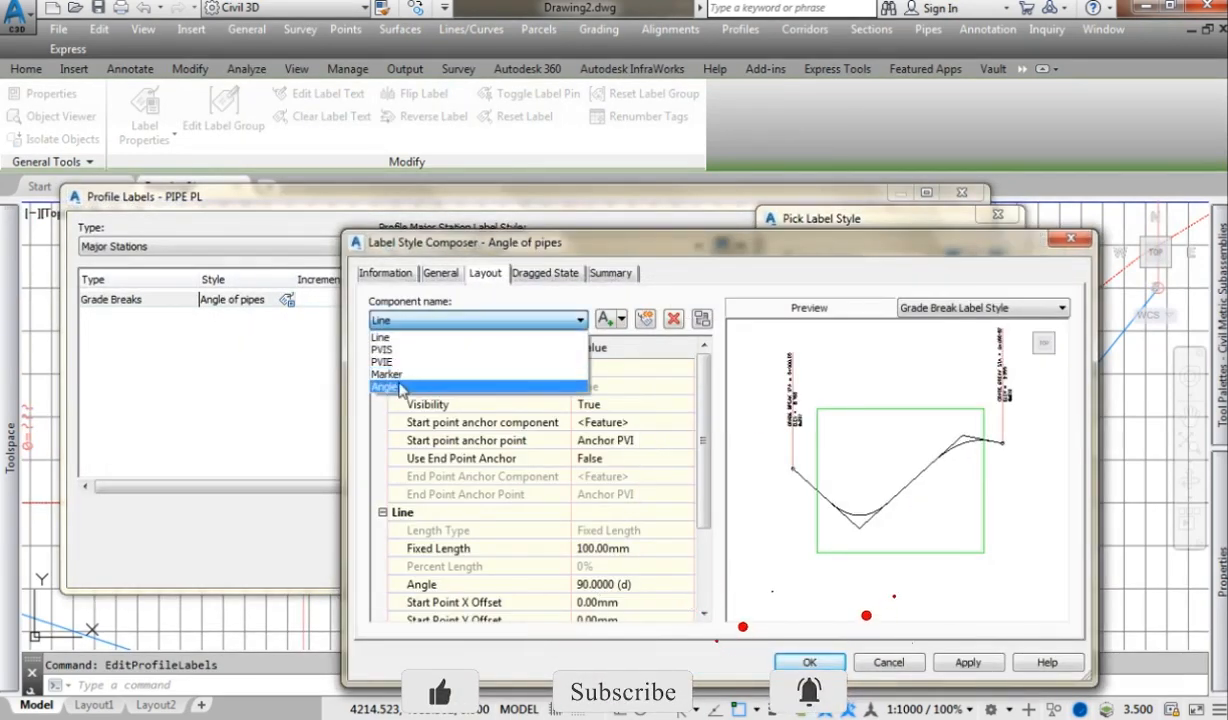
{"action": "left_click", "coordinate": [400, 384]}
{"action": "left_click", "coordinate": [685, 480]}
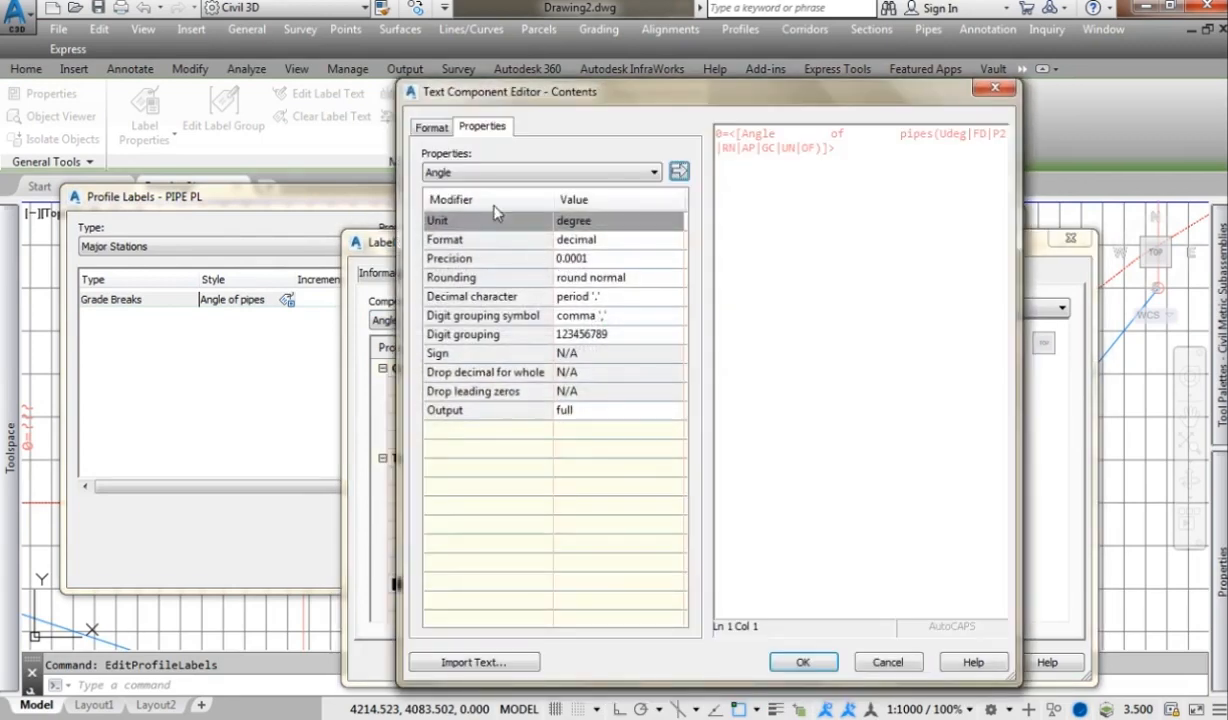
Color the whole angle text expression blue and apply the revised label style to the profile labels.
{"action": "left_click_drag", "start_coordinate": [824, 161], "coordinate": [746, 134]}
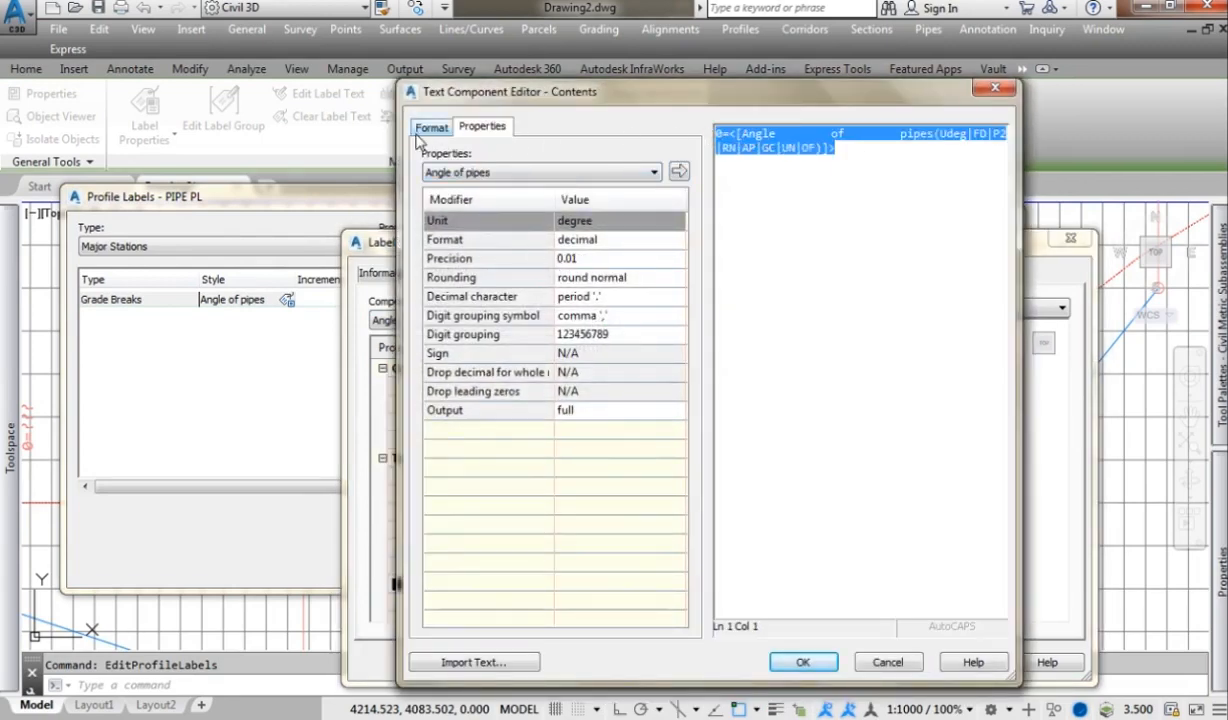
{"action": "left_click", "coordinate": [431, 127]}
{"action": "left_click", "coordinate": [477, 288]}
{"action": "left_click", "coordinate": [450, 367]}
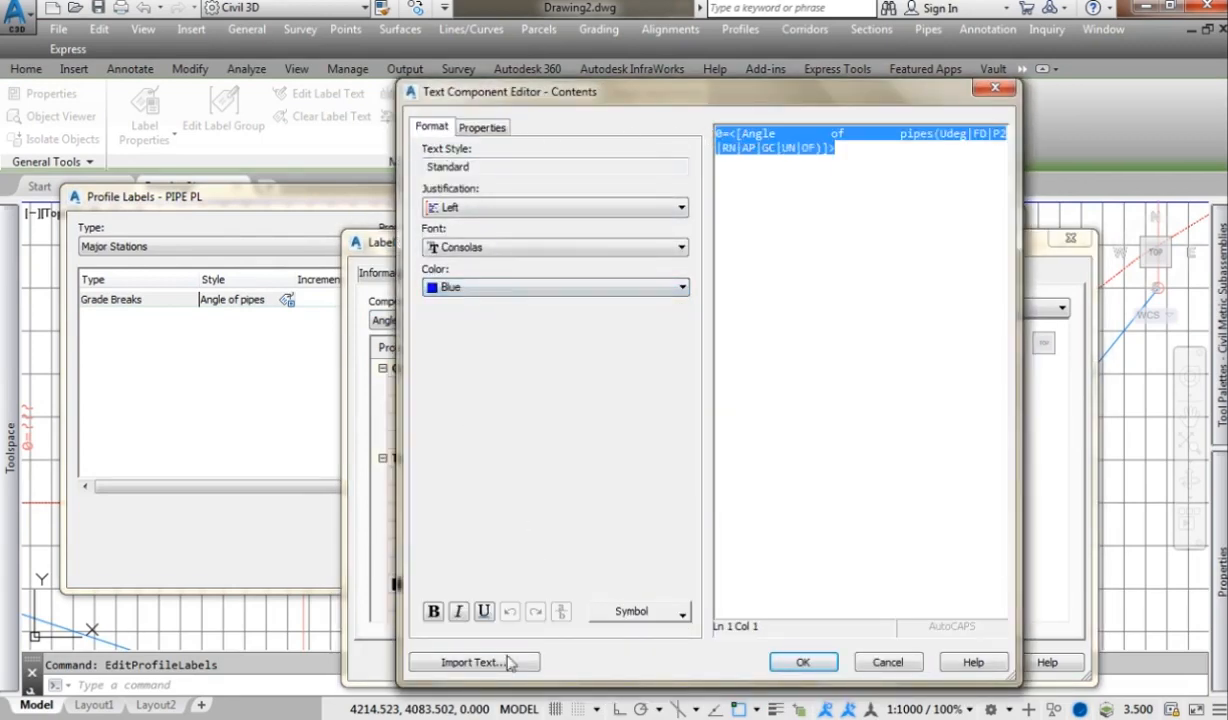
{"action": "left_click", "coordinate": [803, 663]}
{"action": "left_click", "coordinate": [800, 660]}
{"action": "left_click", "coordinate": [800, 304]}
{"action": "left_click", "coordinate": [718, 646]}
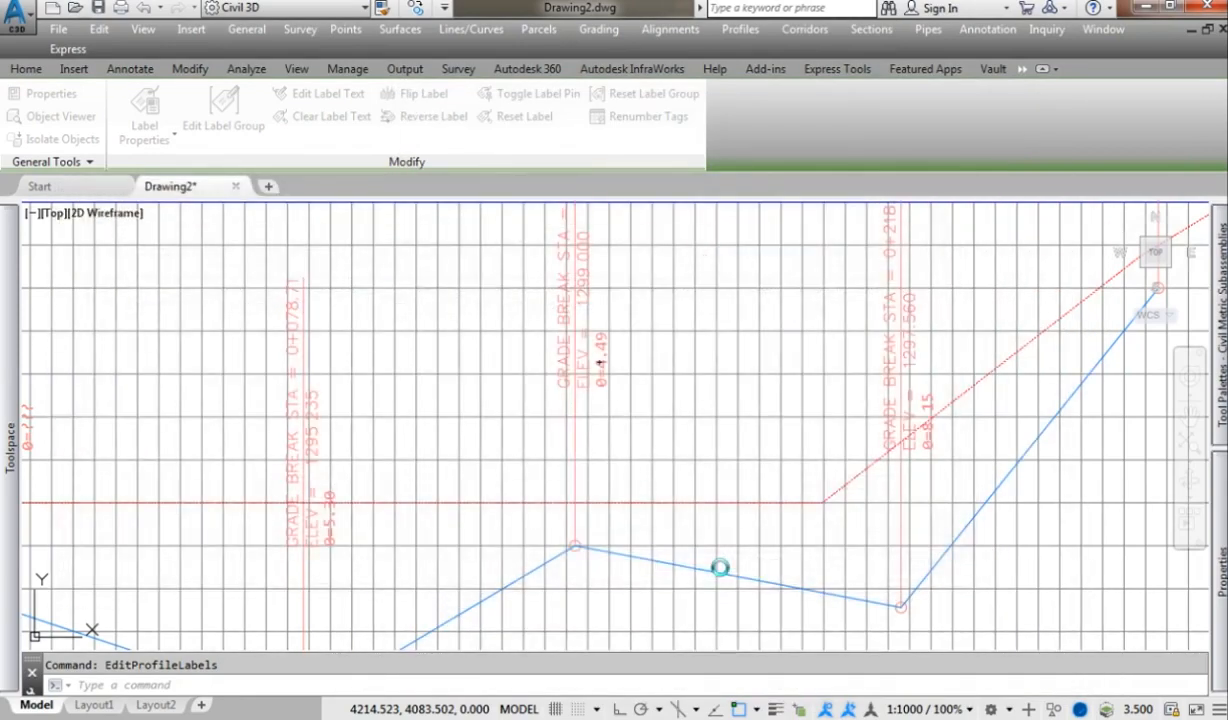
{"action": "key", "text": "Escape"}
{"action": "scroll", "coordinate": [612, 365], "scroll_direction": "up", "scroll_amount": 4}
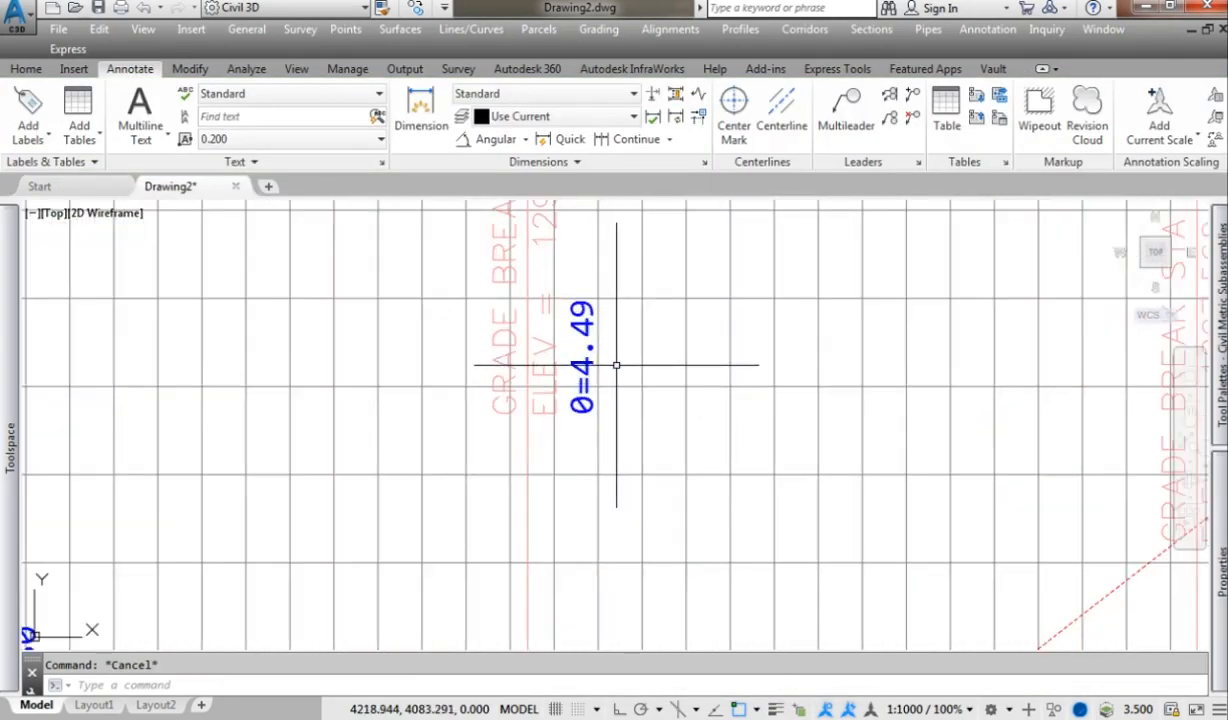
Examine the properties and functions available for a new expression under the profile's Grade Breaks label styles, then cancel it without creating one.
{"action": "scroll", "coordinate": [616, 365], "scroll_direction": "down", "scroll_amount": 8}
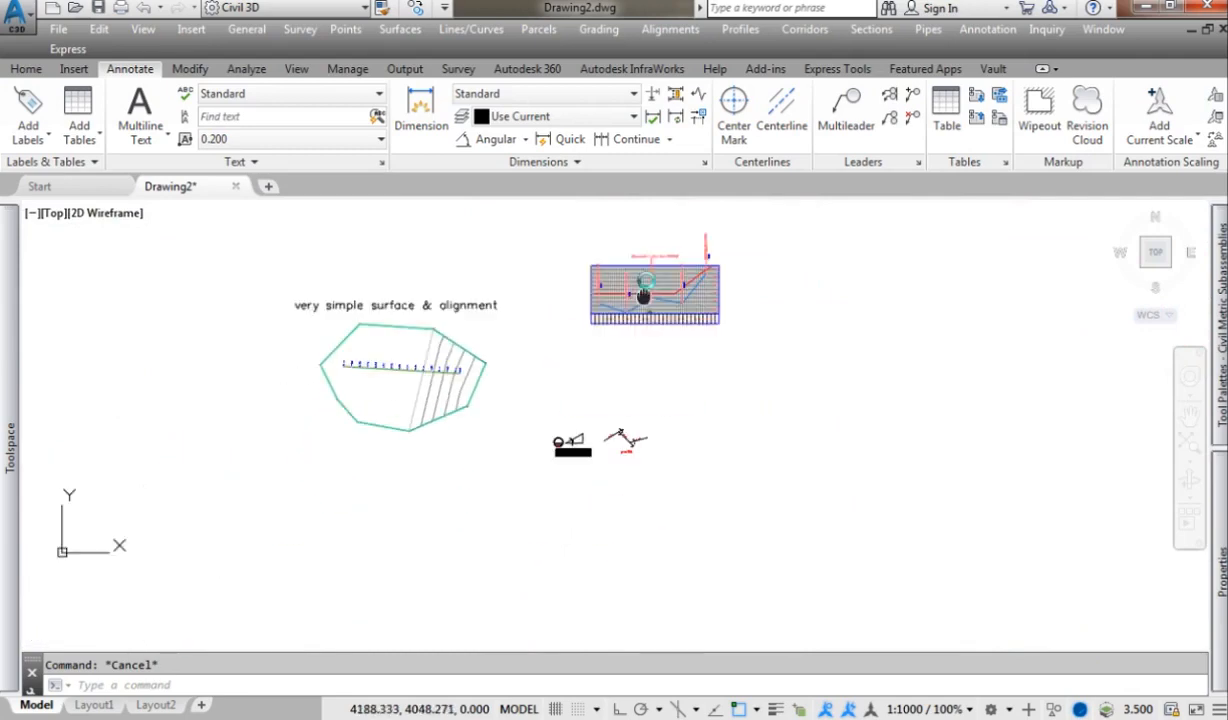
{"action": "middle_click_drag", "start_coordinate": [643, 296], "coordinate": [647, 278]}
{"action": "mouse_move", "coordinate": [20, 411]}
{"action": "left_click", "coordinate": [340, 379]}
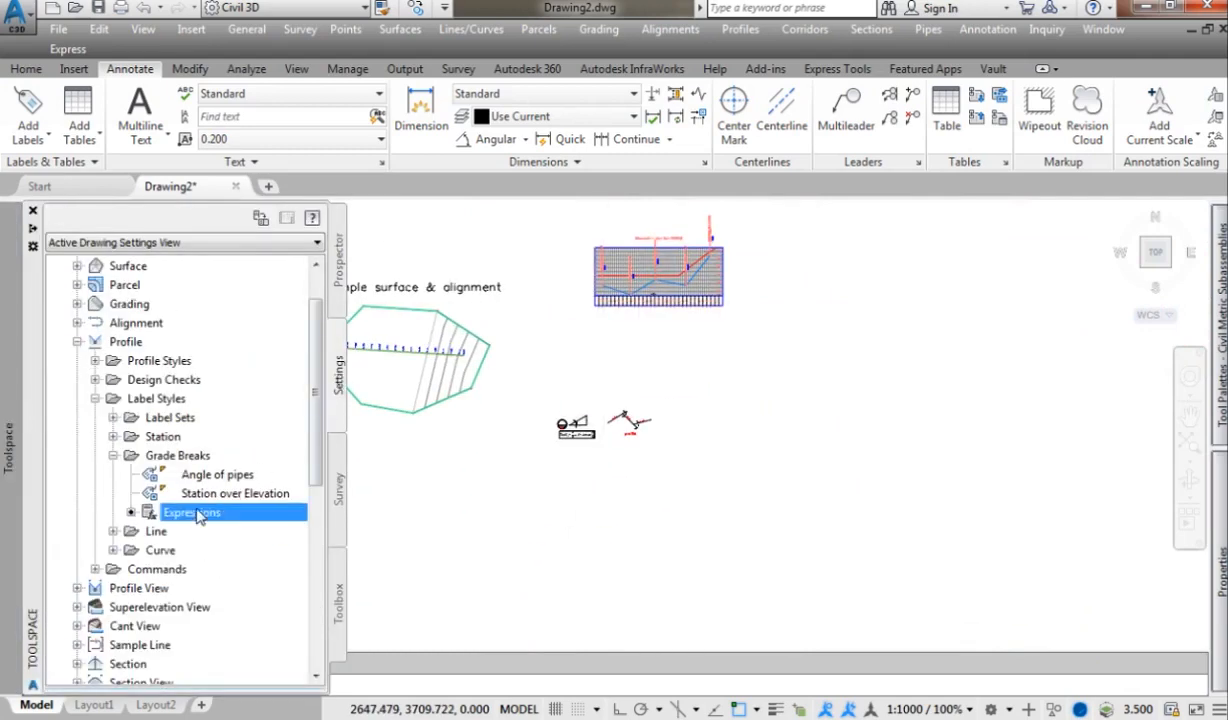
{"action": "left_click", "coordinate": [207, 476]}
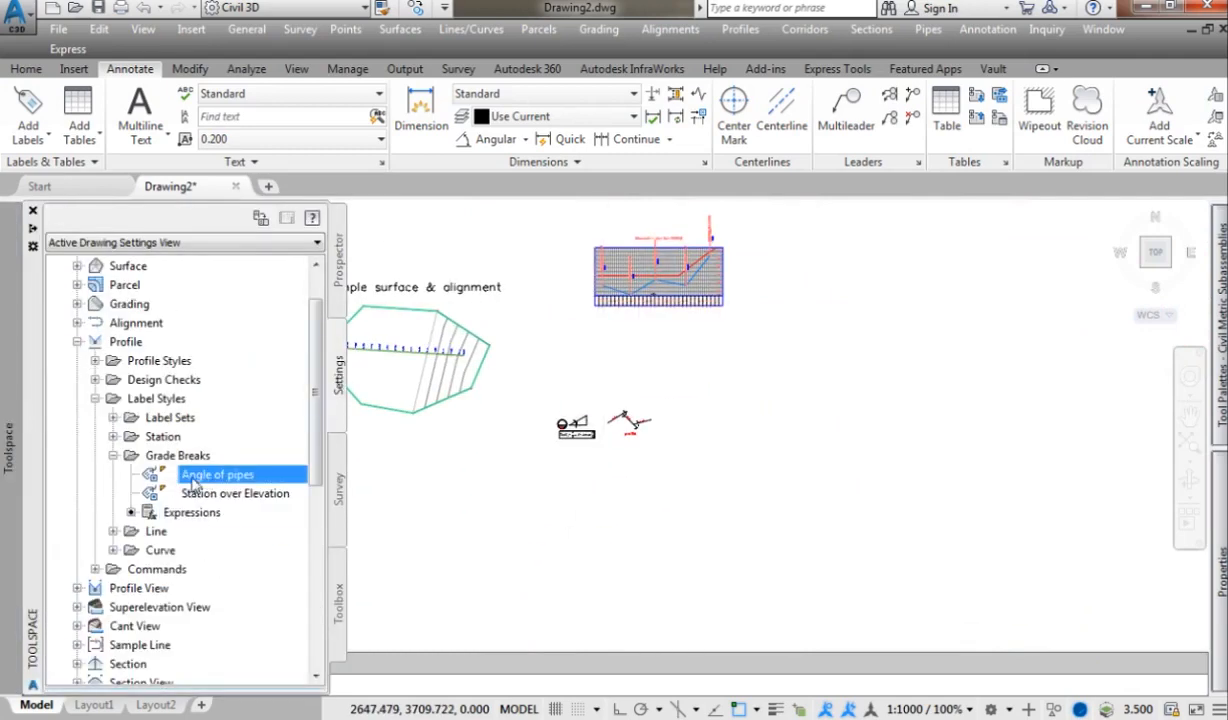
{"action": "right_click", "coordinate": [180, 512]}
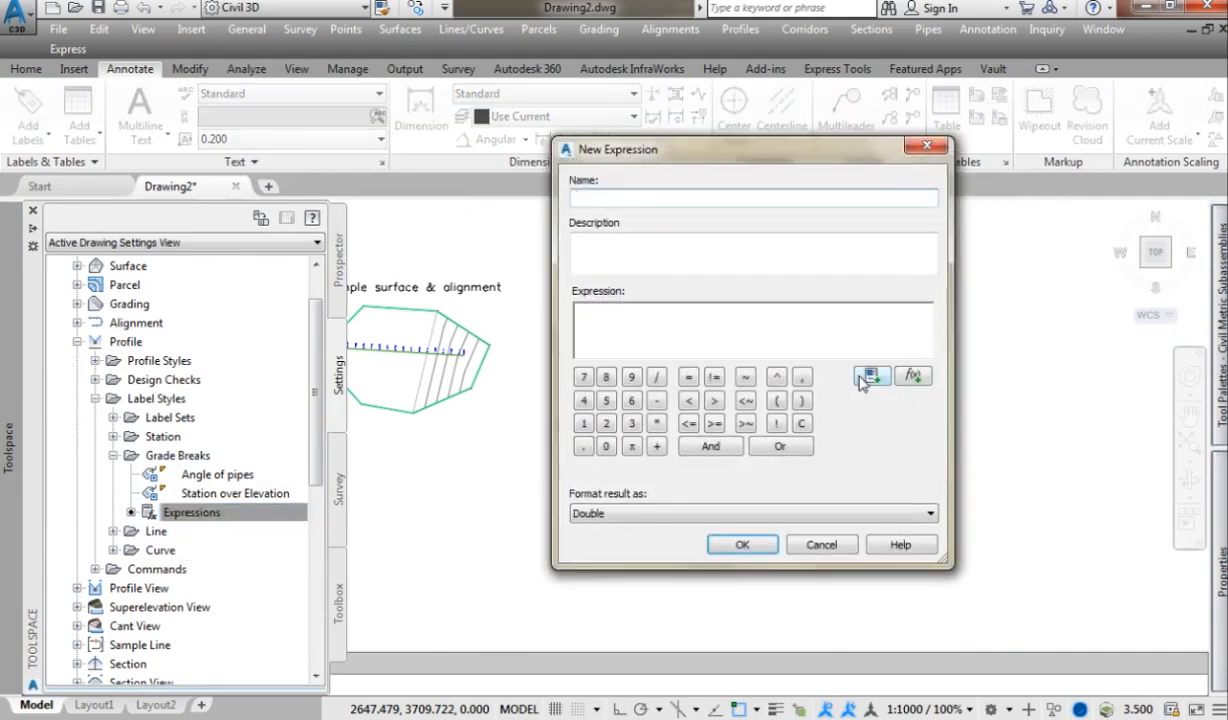
{"action": "left_click", "coordinate": [866, 377]}
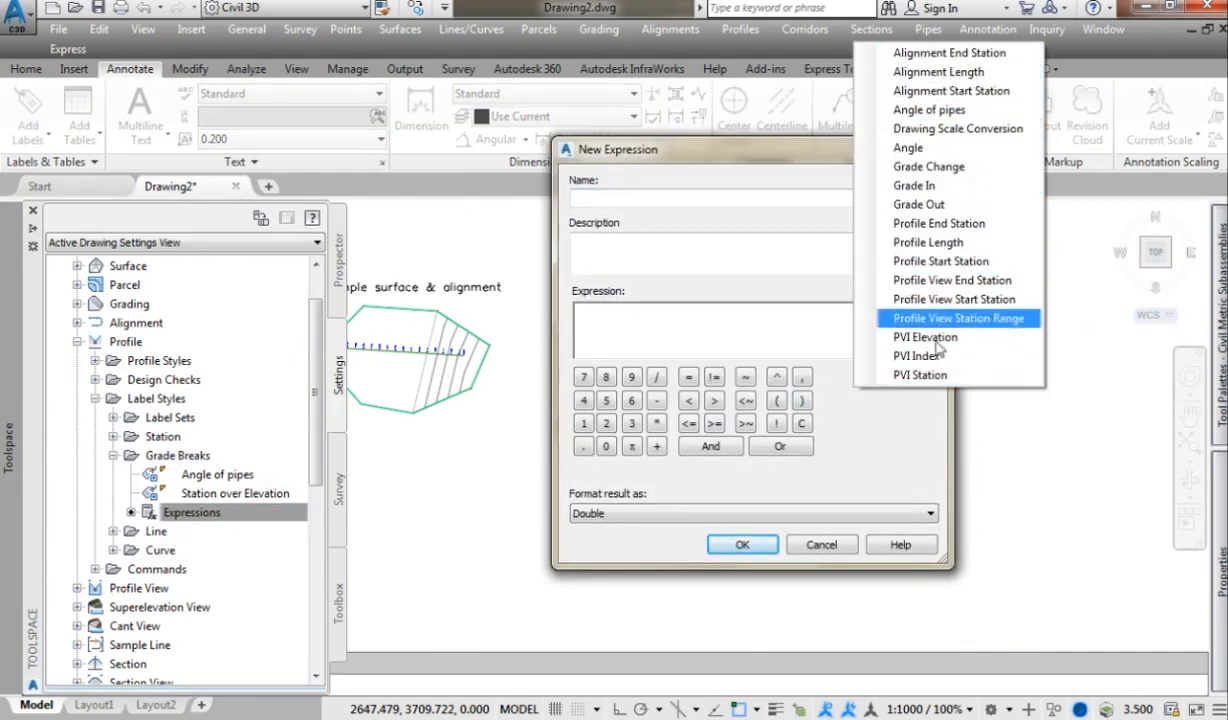
{"action": "left_click", "coordinate": [903, 377]}
{"action": "left_click", "coordinate": [903, 377]}
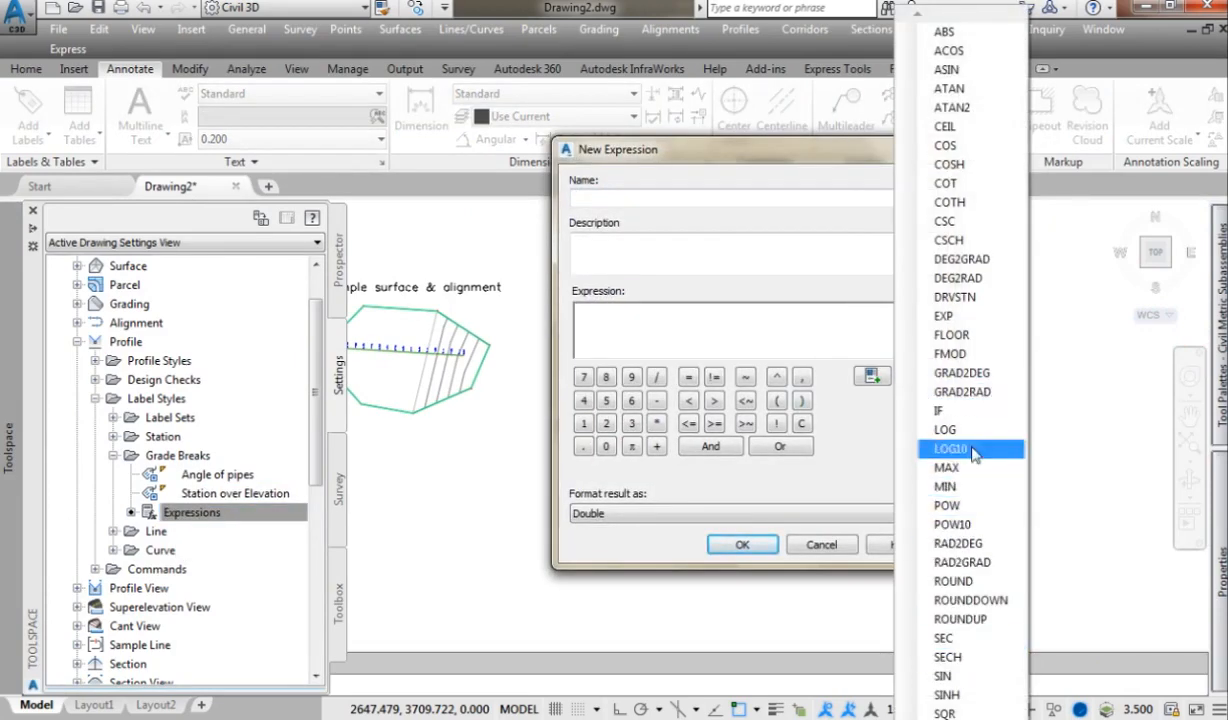
{"action": "key", "text": "Escape"}
{"action": "left_click", "coordinate": [820, 545]}
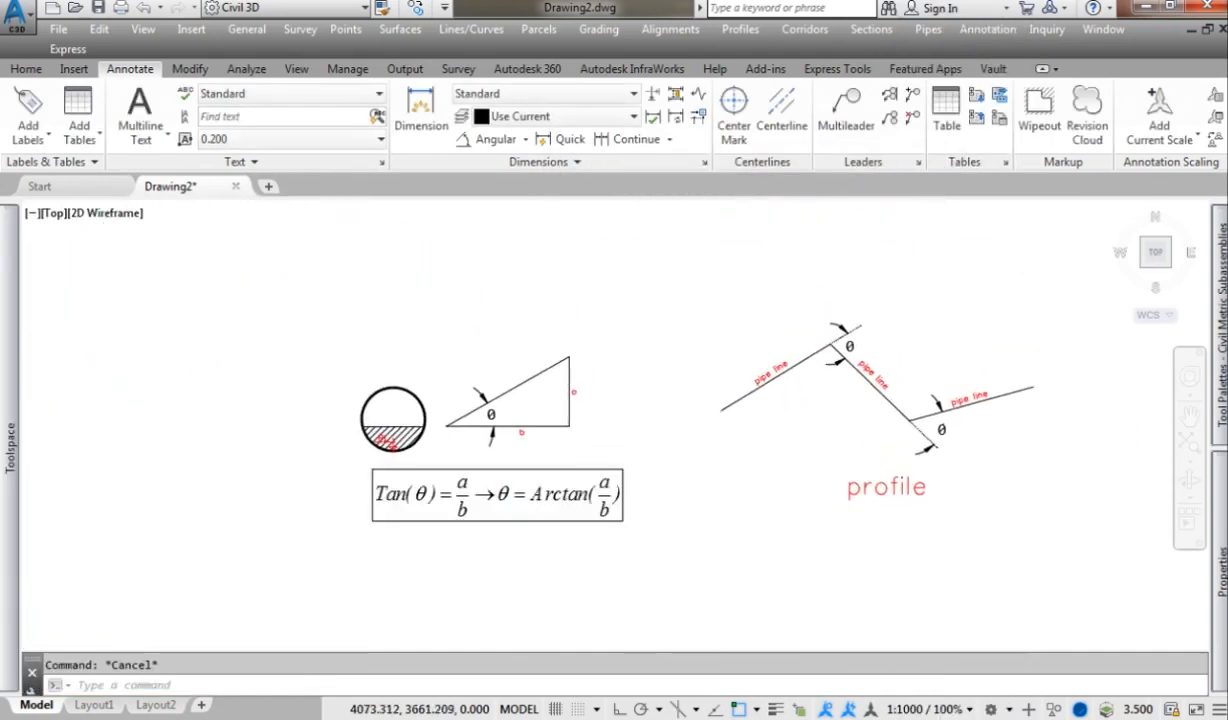
{"action": "scroll", "coordinate": [707, 485], "scroll_direction": "up", "scroll_amount": 3}
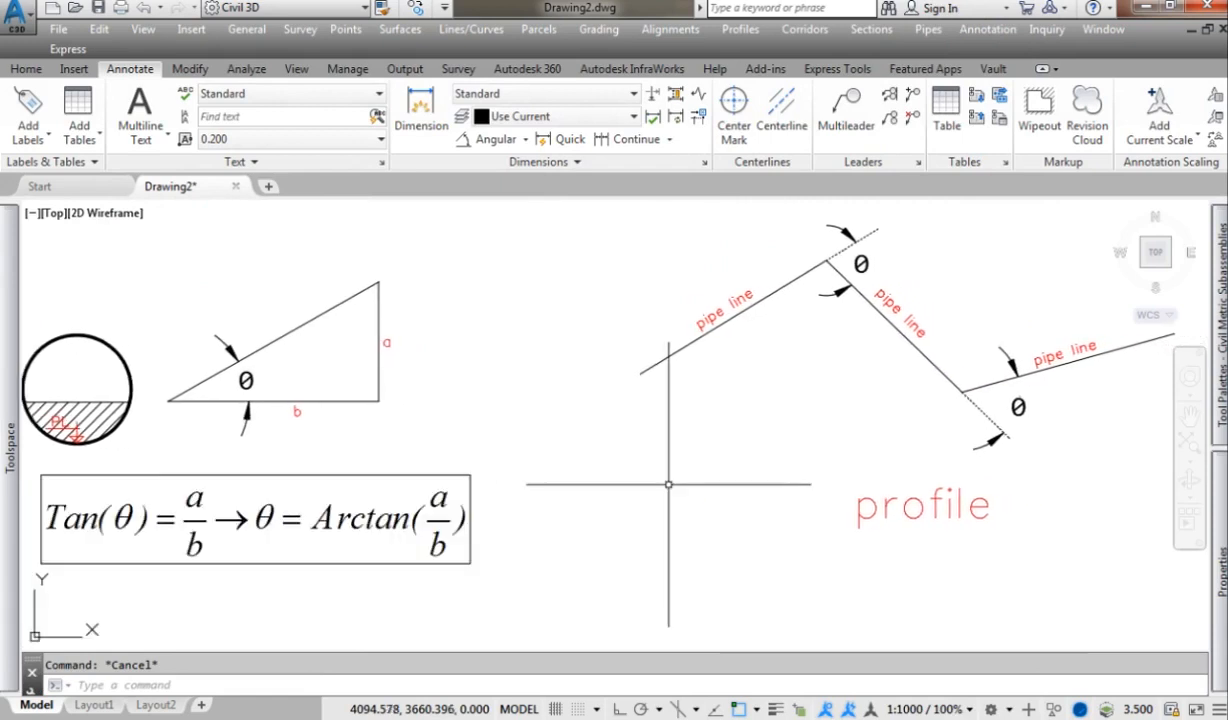
{"action": "scroll", "coordinate": [671, 485], "scroll_direction": "down", "scroll_amount": 1}
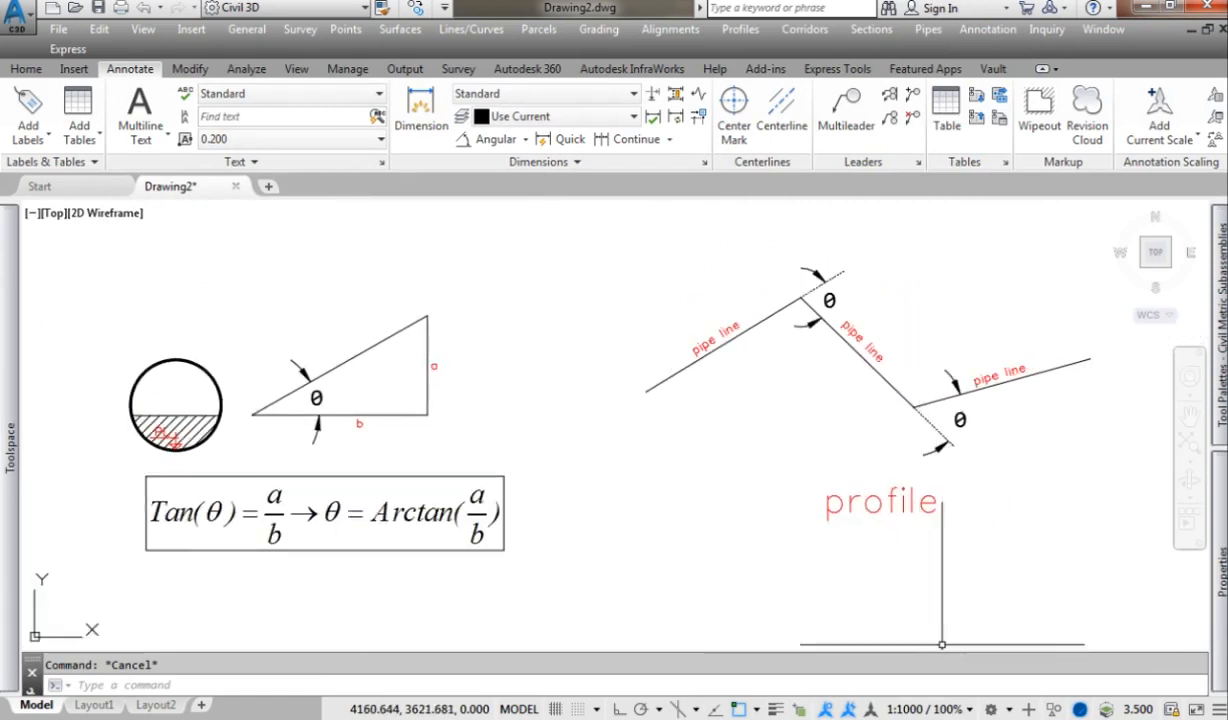